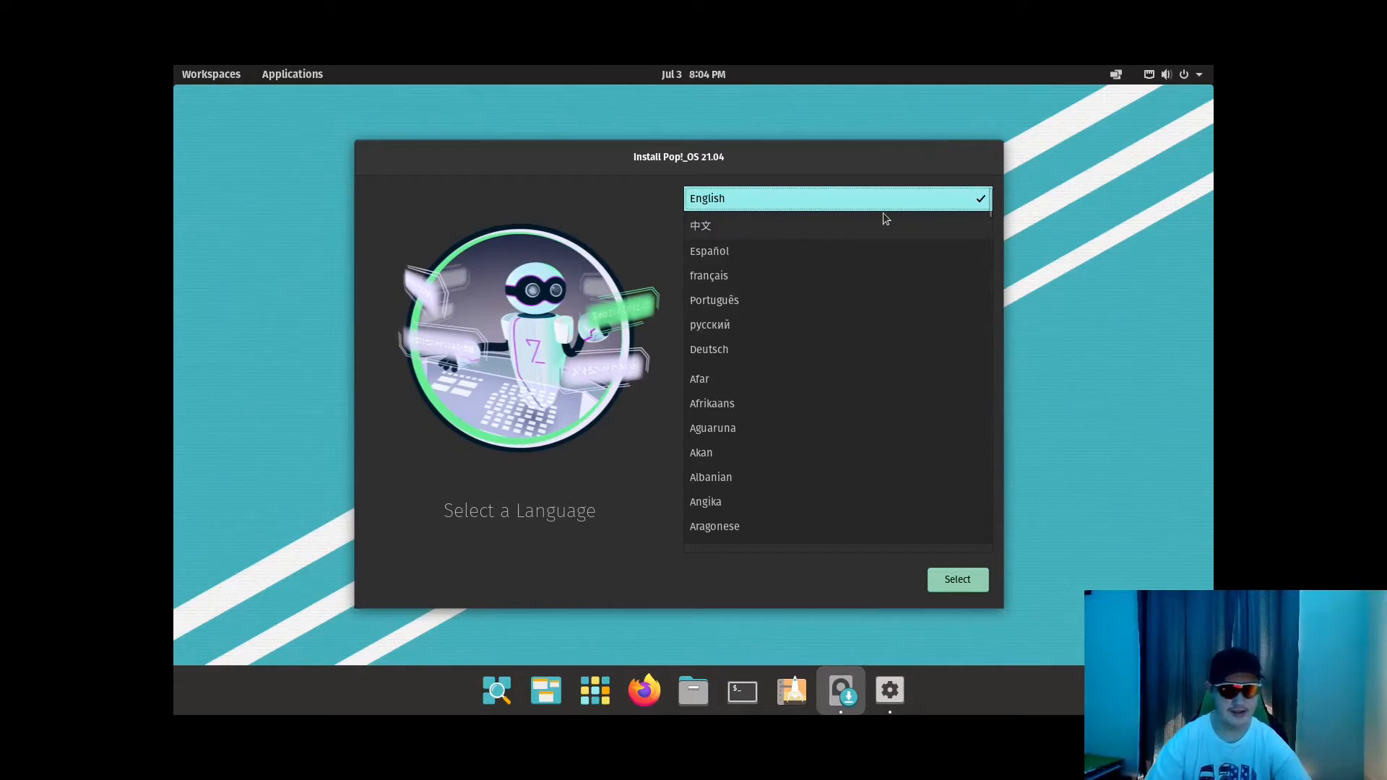
{"action": "mouse_move", "coordinate": [791, 154]}
{"action": "left_mouse_down"}
{"action": "mouse_move", "coordinate": [794, 137]}
{"action": "mouse_move", "coordinate": [858, 106]}
{"action": "mouse_move", "coordinate": [802, 174]}
{"action": "mouse_move", "coordinate": [905, 101]}
{"action": "mouse_move", "coordinate": [797, 196]}
{"action": "mouse_move", "coordinate": [818, 179]}
{"action": "mouse_move", "coordinate": [782, 139]}
{"action": "mouse_move", "coordinate": [813, 154]}
{"action": "left_mouse_up"}
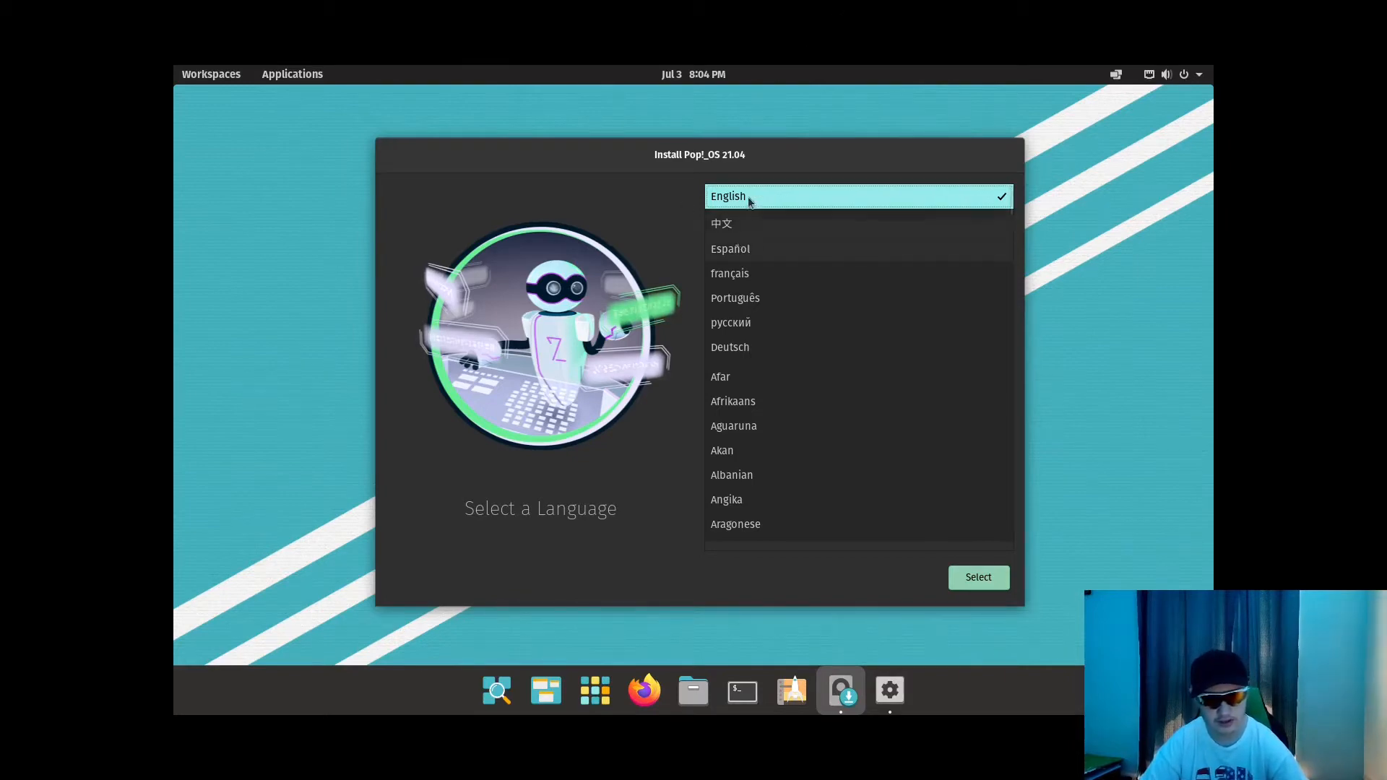
{"action": "mouse_move", "coordinate": [711, 148]}
{"action": "left_mouse_down"}
{"action": "mouse_move", "coordinate": [881, 165]}
{"action": "mouse_move", "coordinate": [693, 162]}
{"action": "mouse_move", "coordinate": [738, 145]}
{"action": "left_mouse_up"}
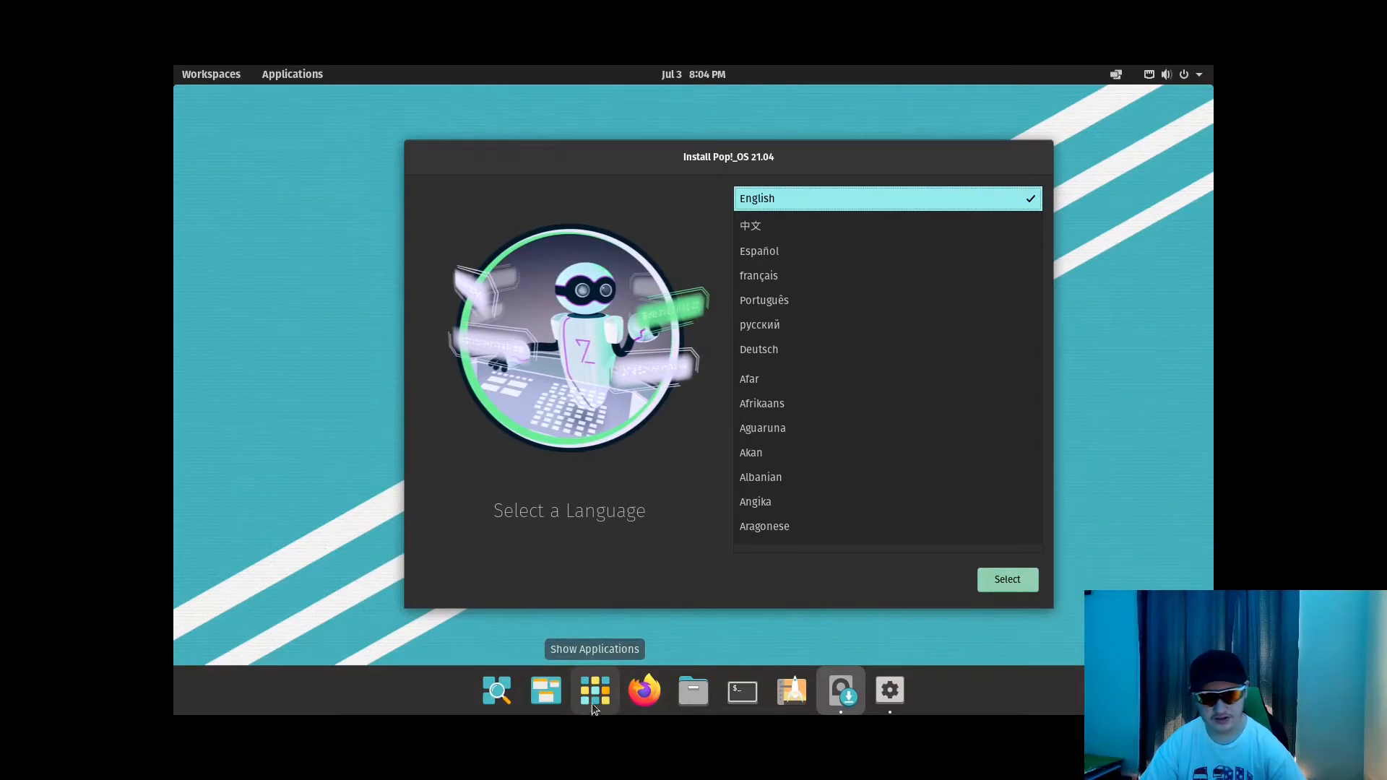
{"action": "left_click_drag", "start_coordinate": [735, 130], "coordinate": [685, 140]}
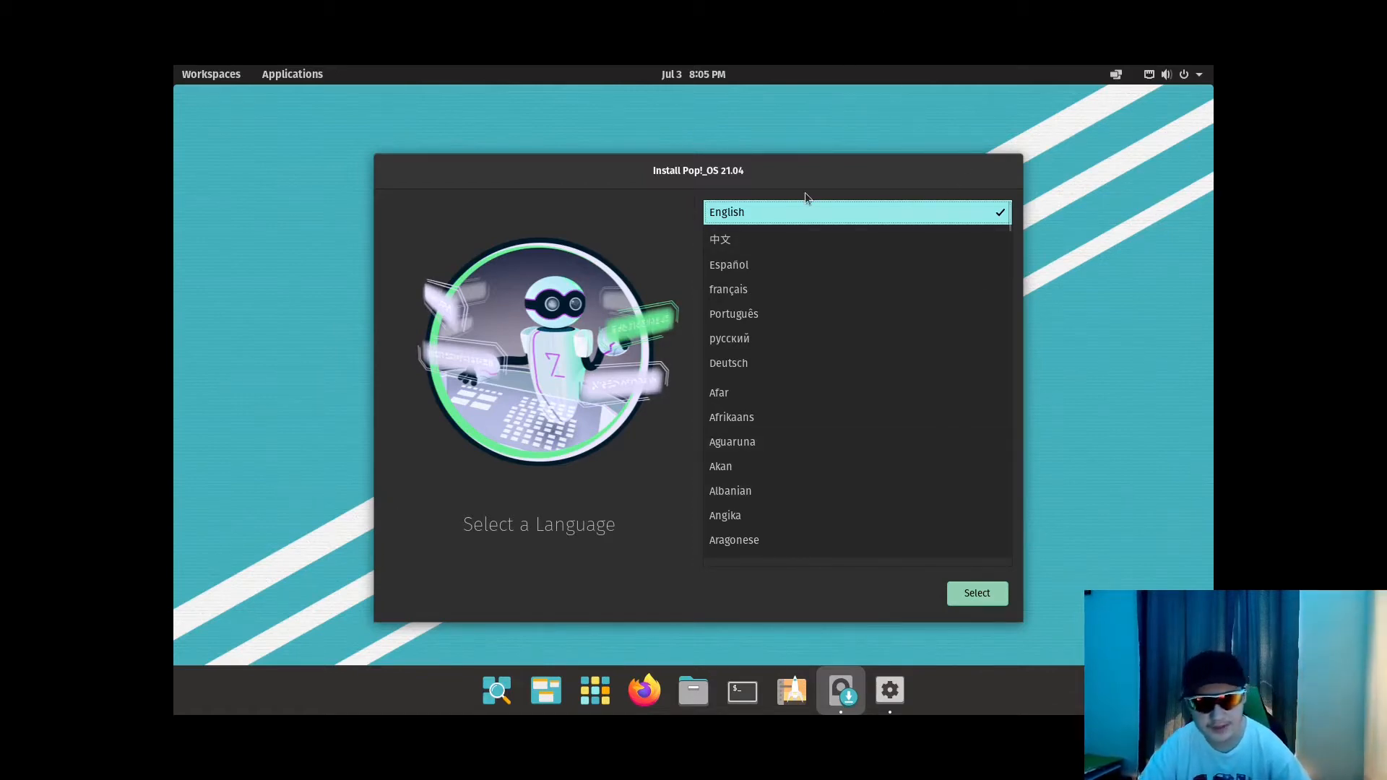
{"action": "mouse_move", "coordinate": [732, 160]}
{"action": "left_mouse_down"}
{"action": "mouse_move", "coordinate": [659, 180]}
{"action": "mouse_move", "coordinate": [734, 161]}
{"action": "left_mouse_up"}
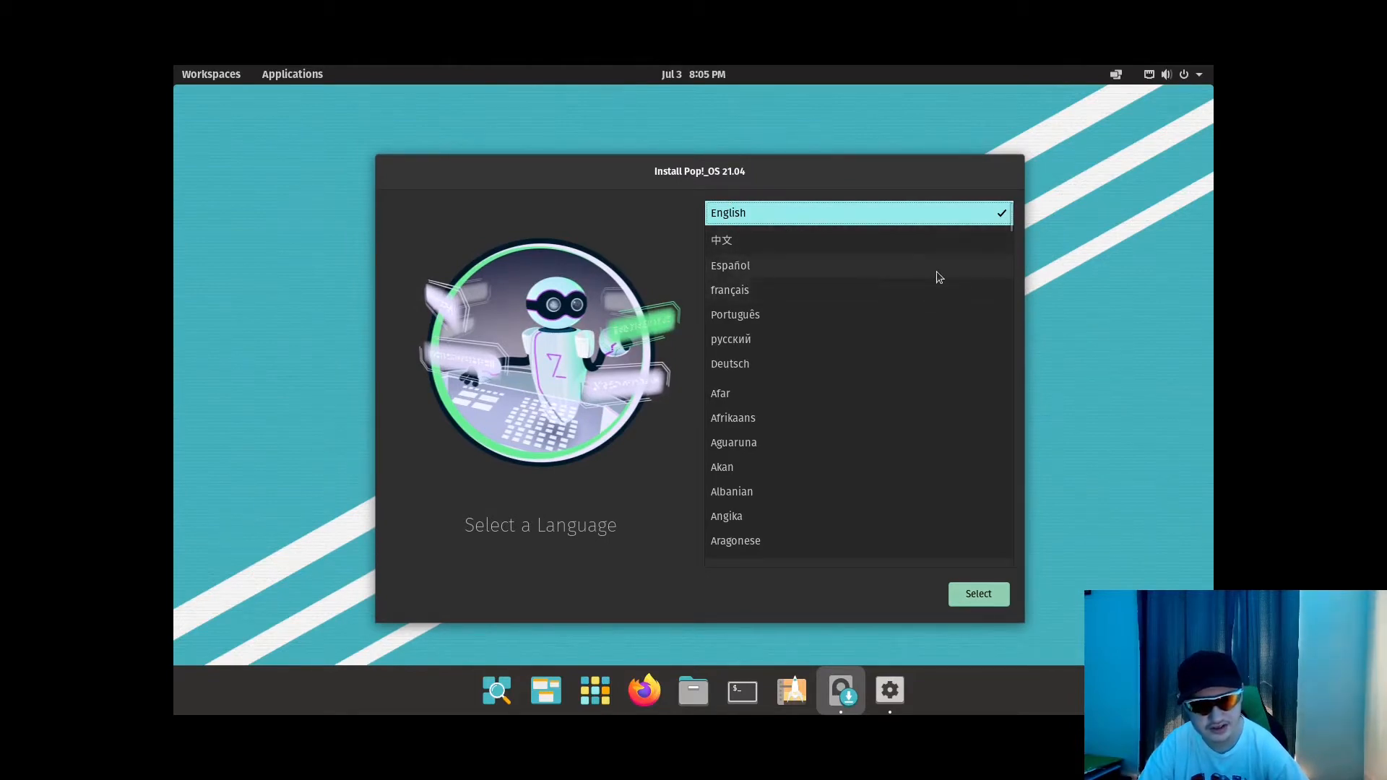
Choose English as the installation language and United States as its region.
{"action": "scroll", "coordinate": [936, 271], "scroll_direction": "down", "scroll_amount": 3}
{"action": "scroll", "coordinate": [932, 267], "scroll_direction": "up", "scroll_amount": 3}
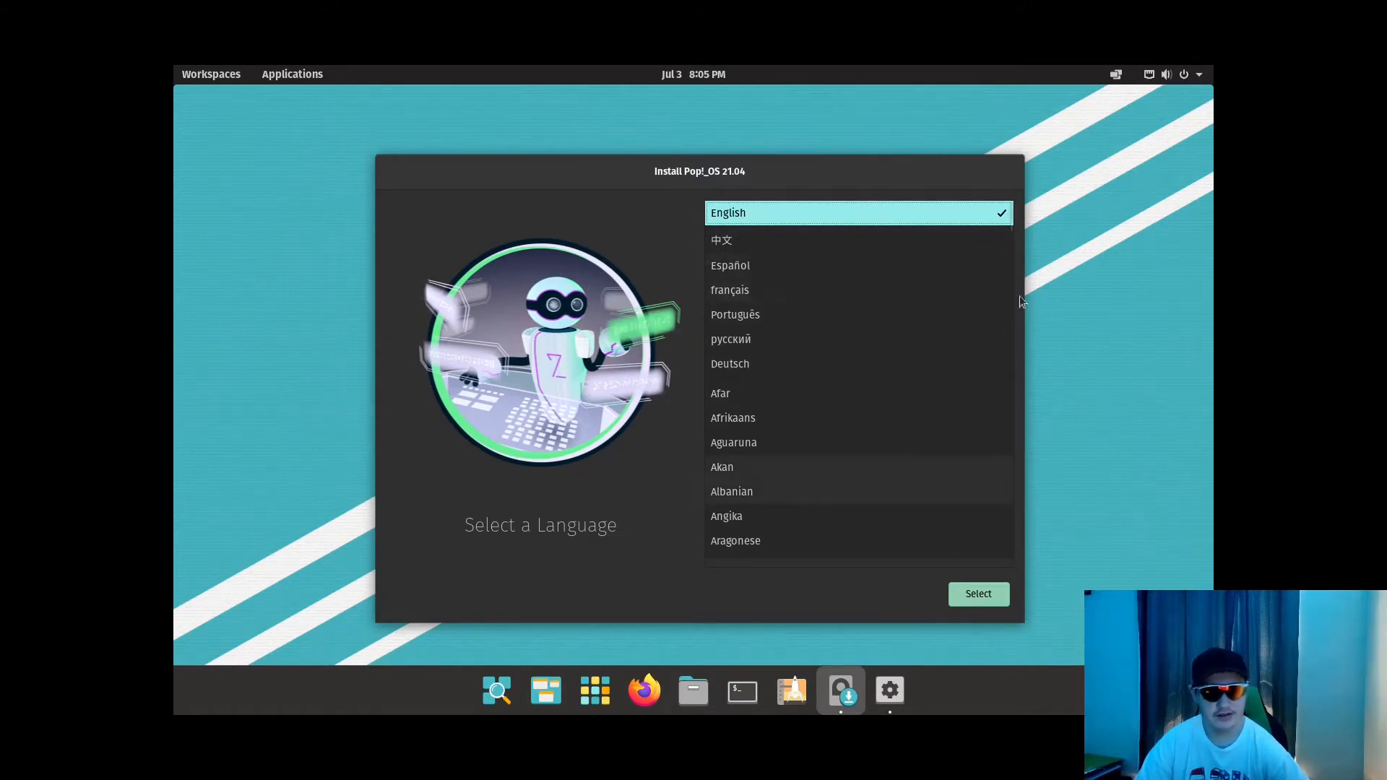
{"action": "left_click", "coordinate": [990, 597]}
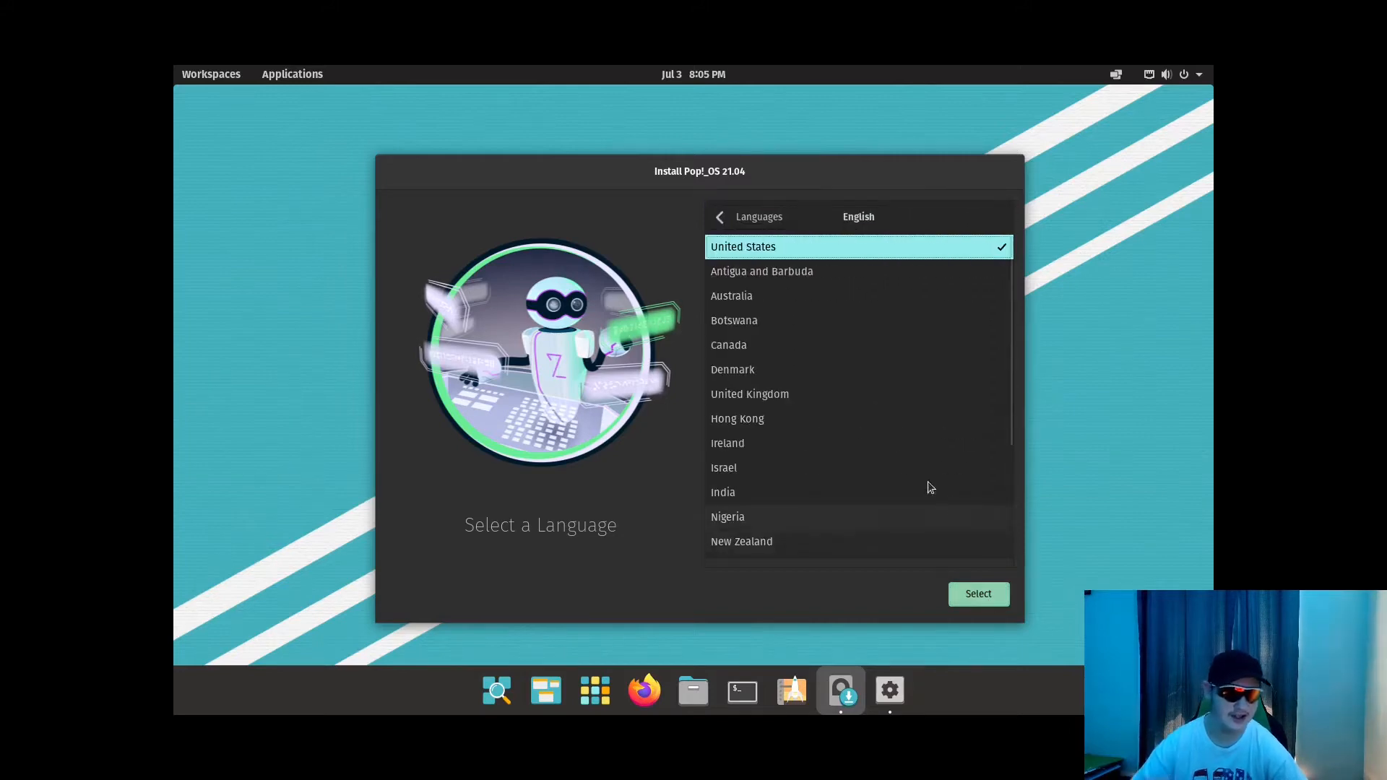
{"action": "scroll", "coordinate": [853, 259], "scroll_direction": "down", "scroll_amount": 1}
{"action": "scroll", "coordinate": [852, 266], "scroll_direction": "down", "scroll_amount": 2}
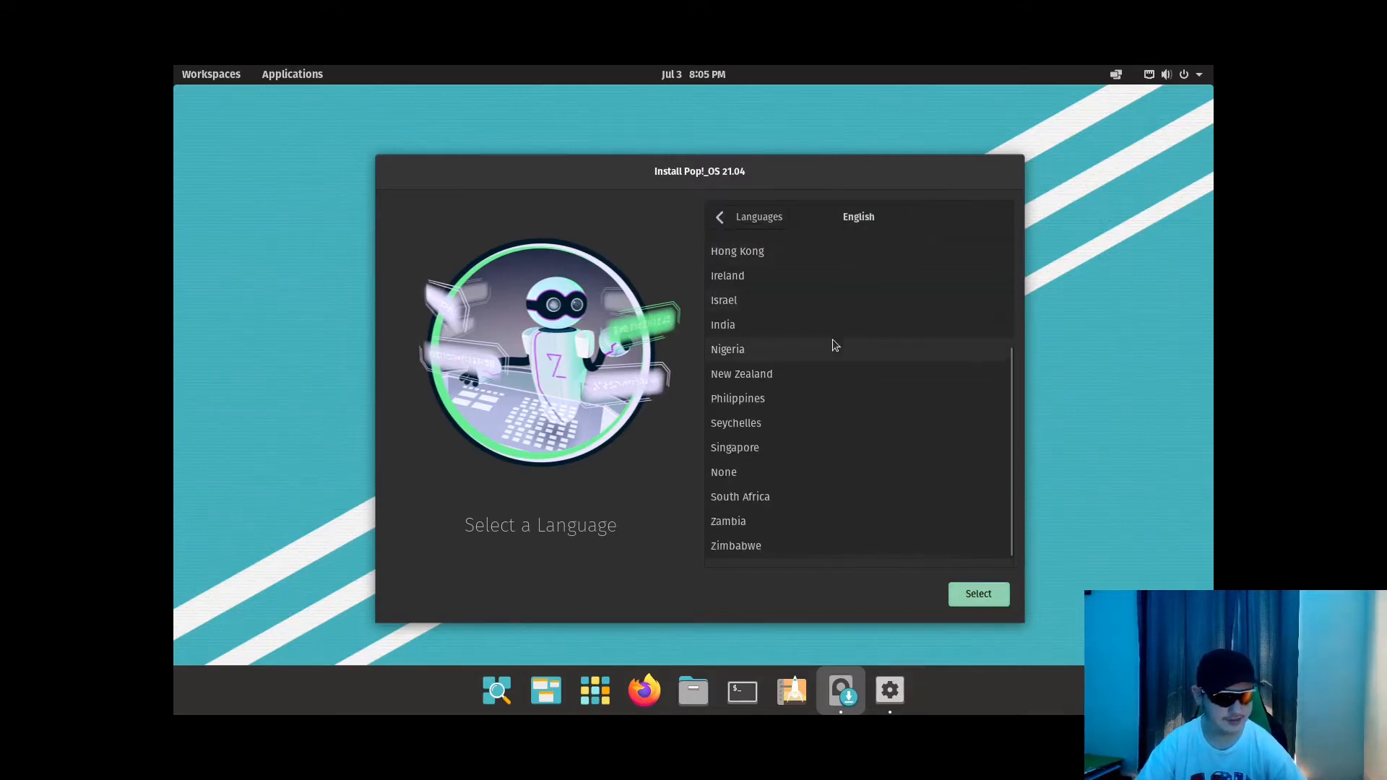
{"action": "scroll", "coordinate": [903, 373], "scroll_direction": "up", "scroll_amount": 4}
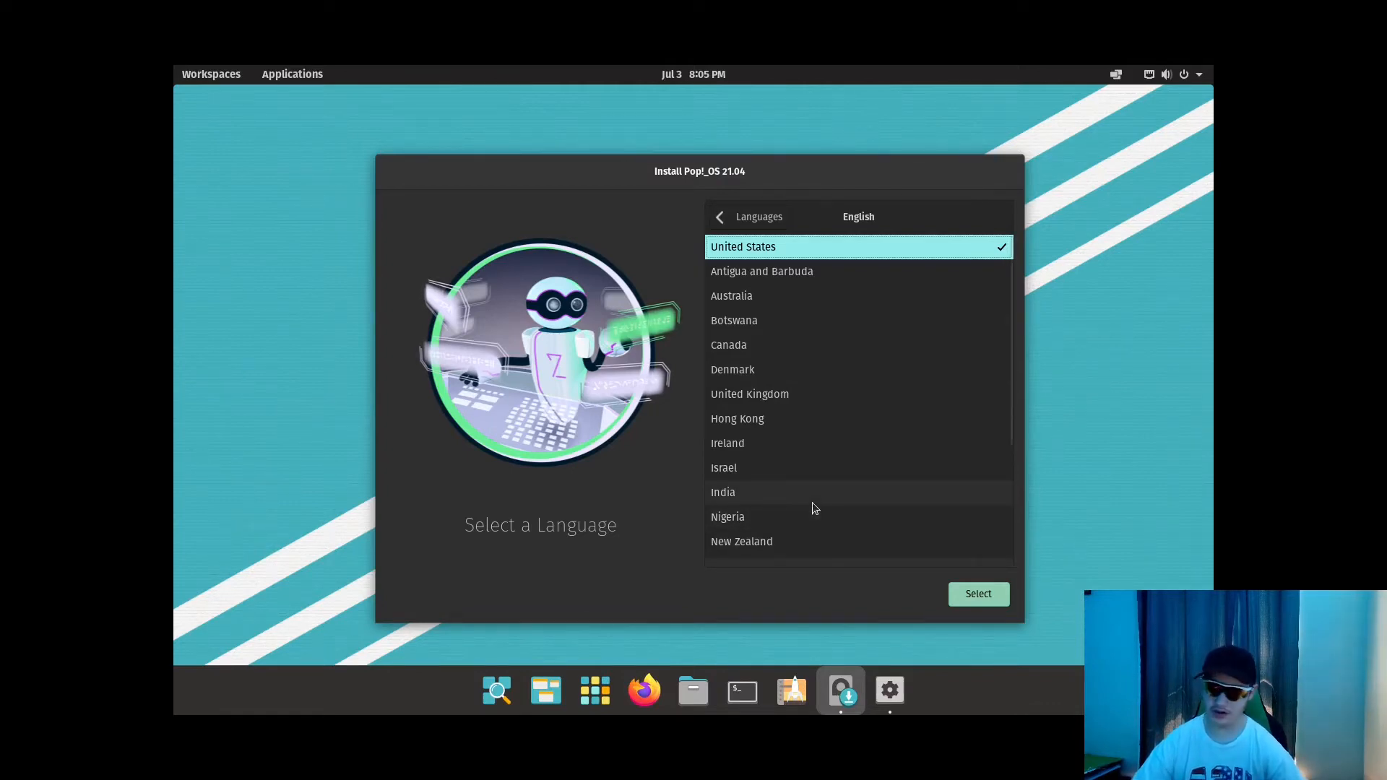
{"action": "left_click", "coordinate": [952, 594]}
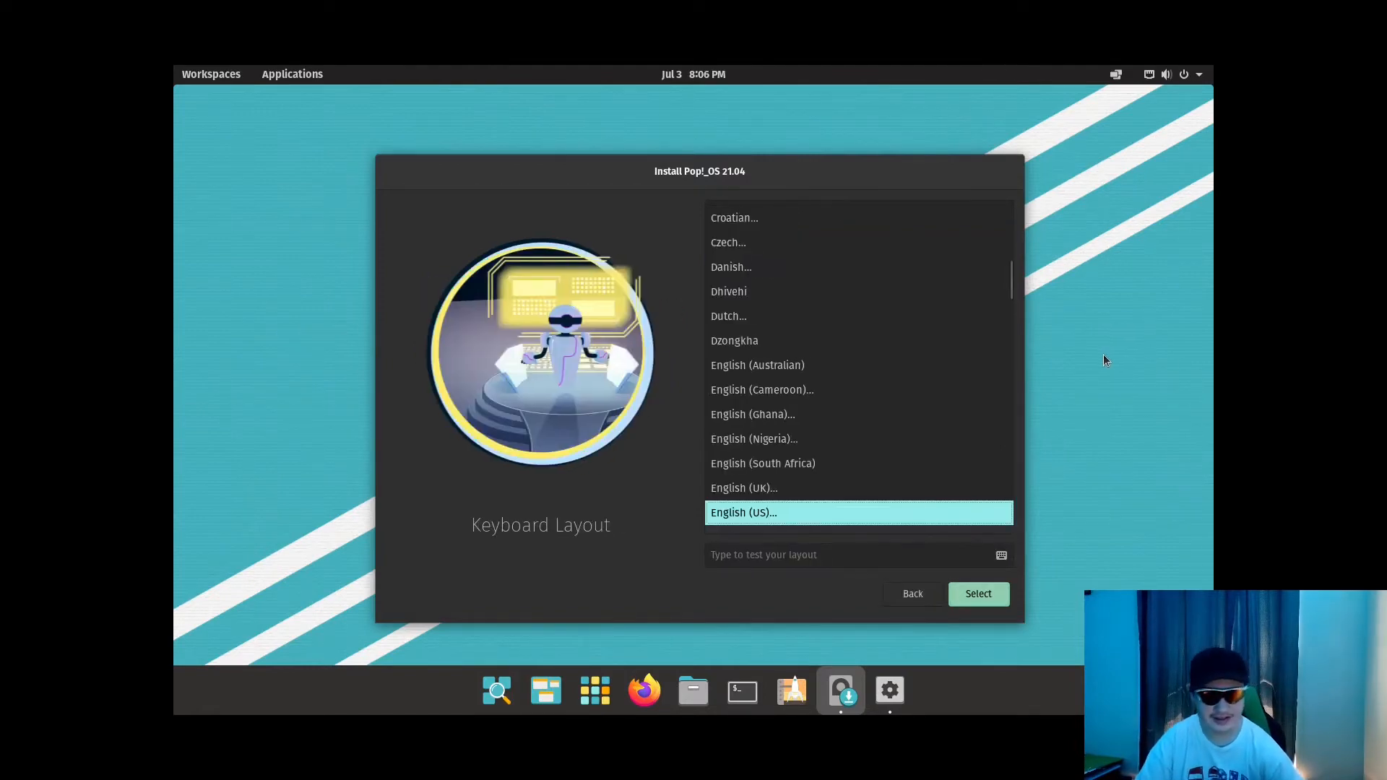
Try the English (US) keyboard layout by entering "ttt" in the test field, and clear the field.
{"action": "scroll", "coordinate": [878, 354], "scroll_direction": "down", "scroll_amount": 3}
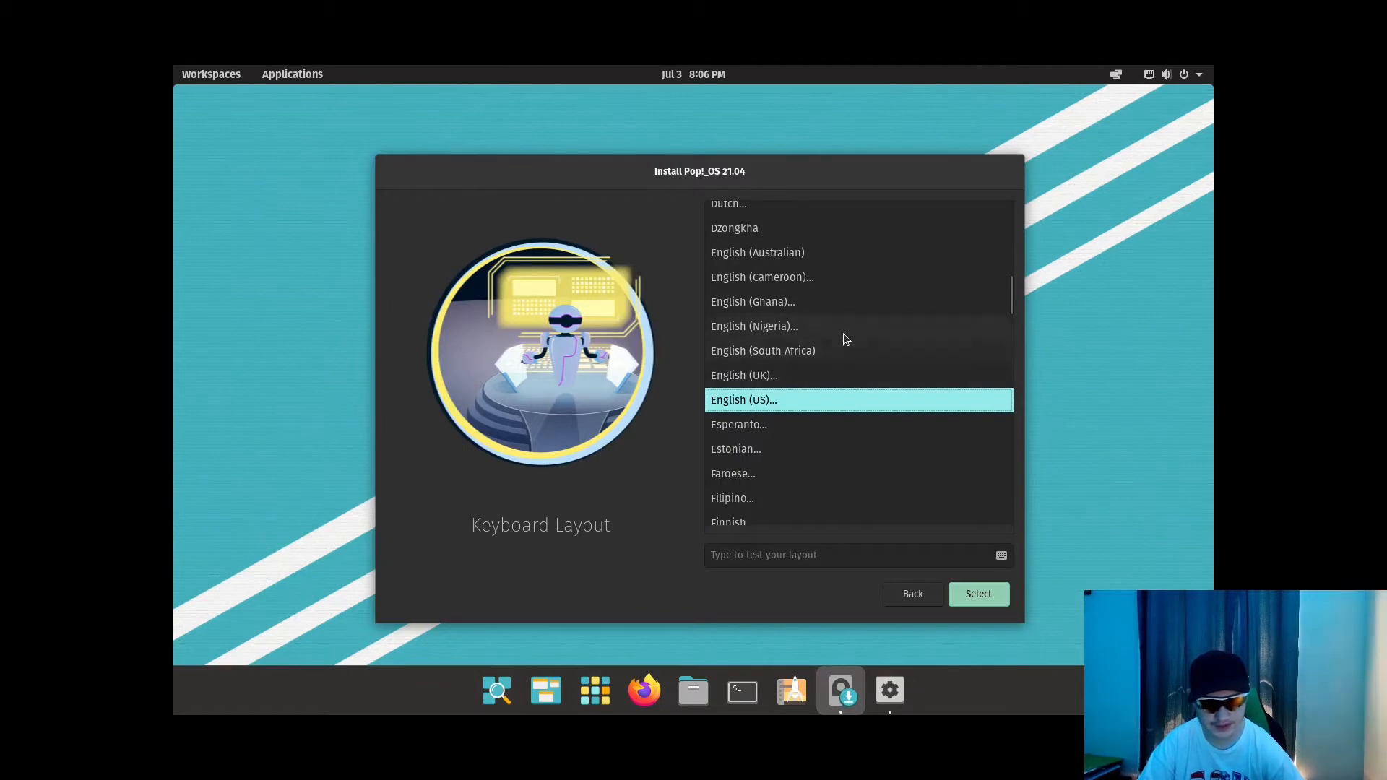
{"action": "left_click", "coordinate": [793, 554]}
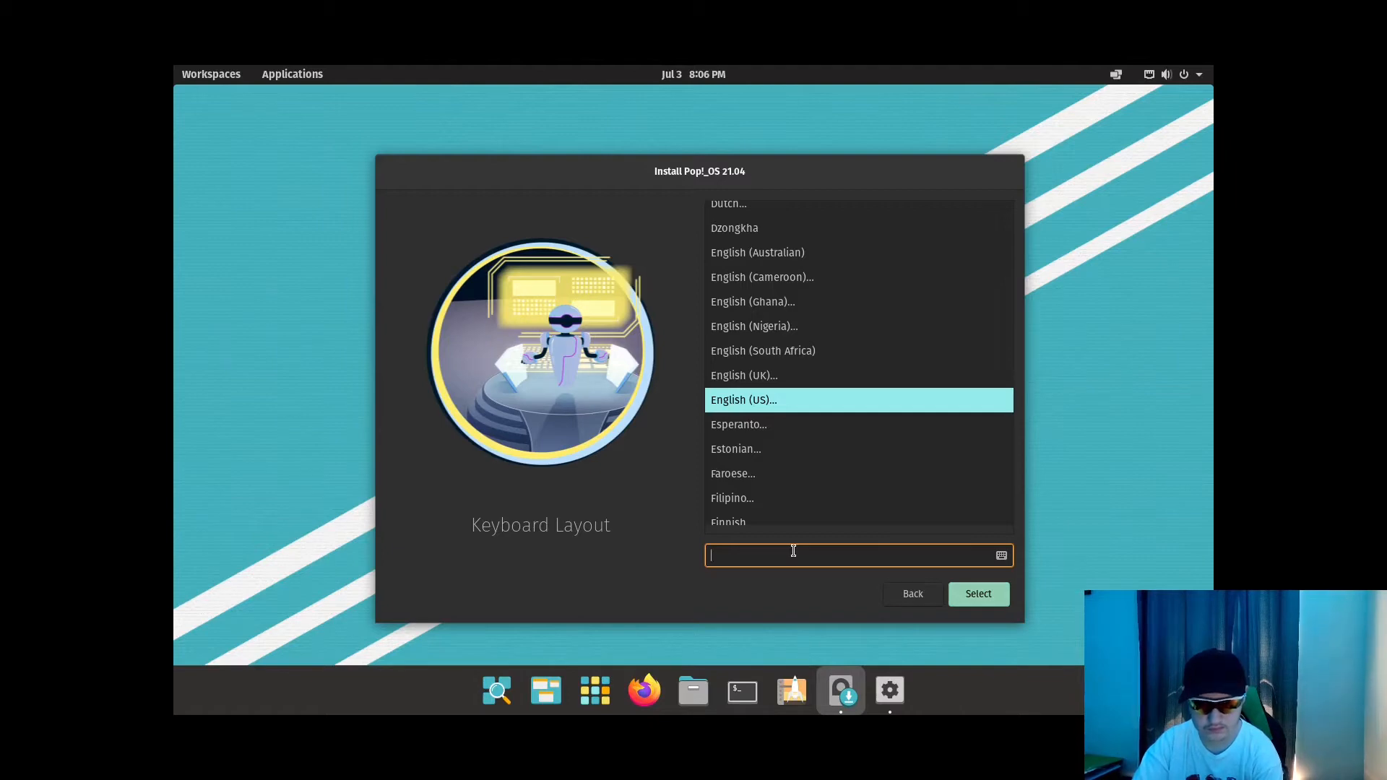
{"action": "type", "text": "ttt"}
{"action": "key", "text": "BackSpace"}
{"action": "key", "text": "BackSpace"}
{"action": "key", "text": "BackSpace"}
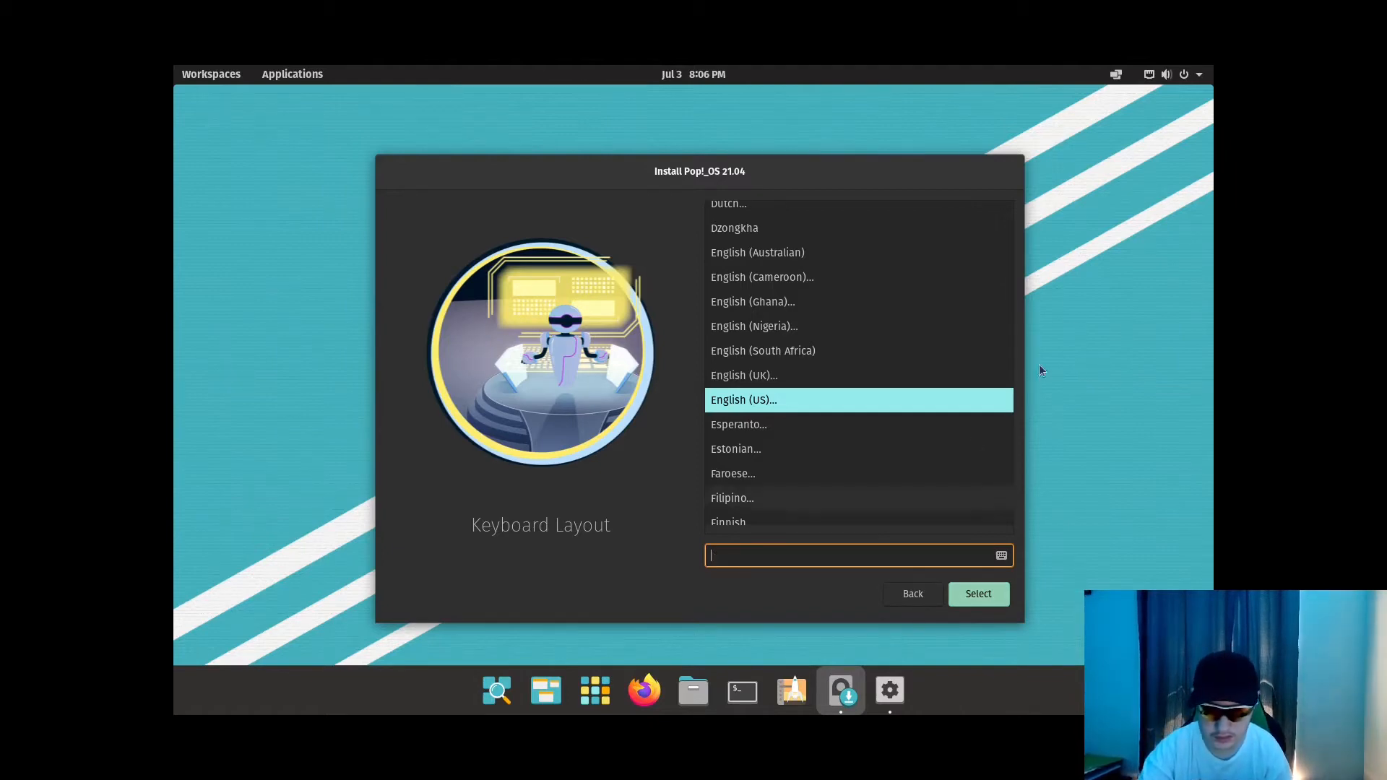
Look through the list of keyboard layouts and accept English (US) as the input language.
{"action": "scroll", "coordinate": [886, 373], "scroll_direction": "down", "scroll_amount": 3}
{"action": "scroll", "coordinate": [860, 341], "scroll_direction": "up", "scroll_amount": 10}
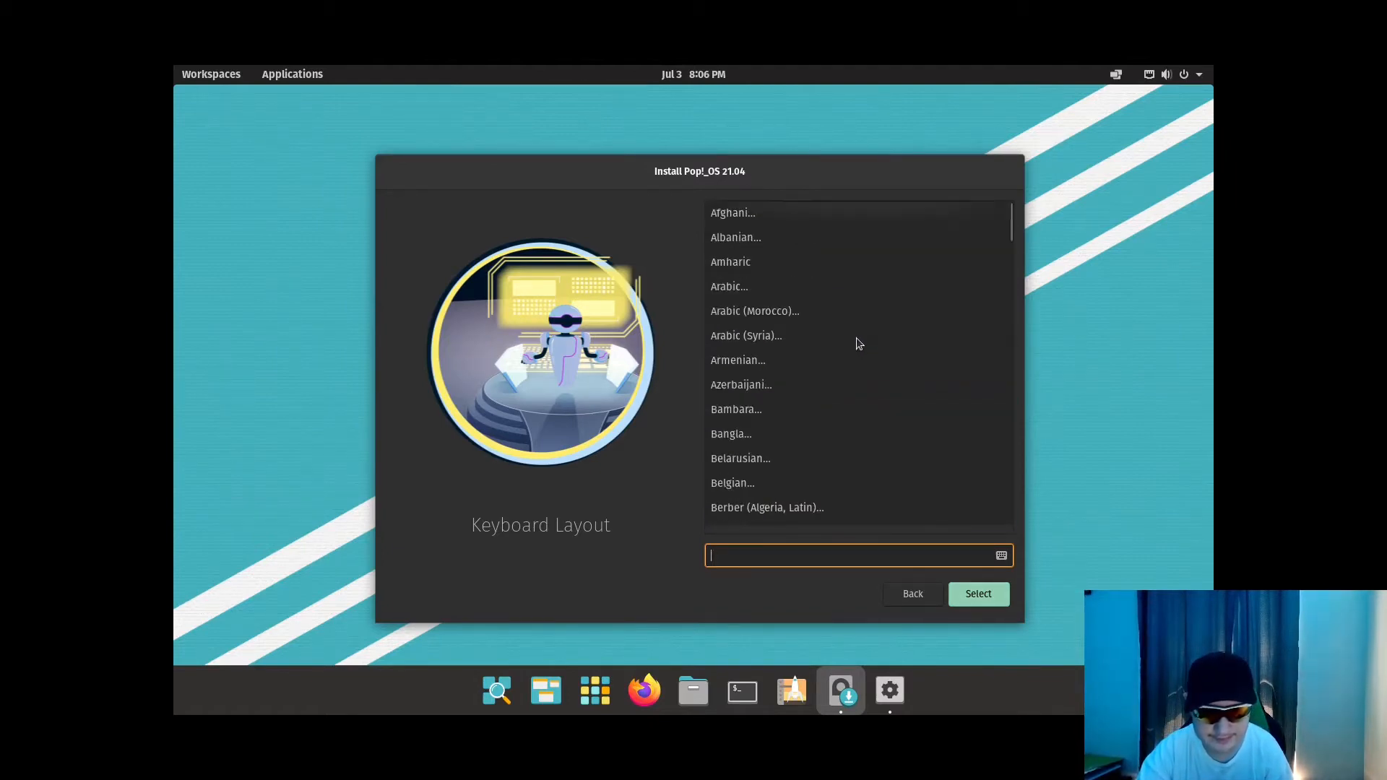
{"action": "scroll", "coordinate": [859, 339], "scroll_direction": "down", "scroll_amount": 3}
{"action": "scroll", "coordinate": [855, 338], "scroll_direction": "down", "scroll_amount": 5}
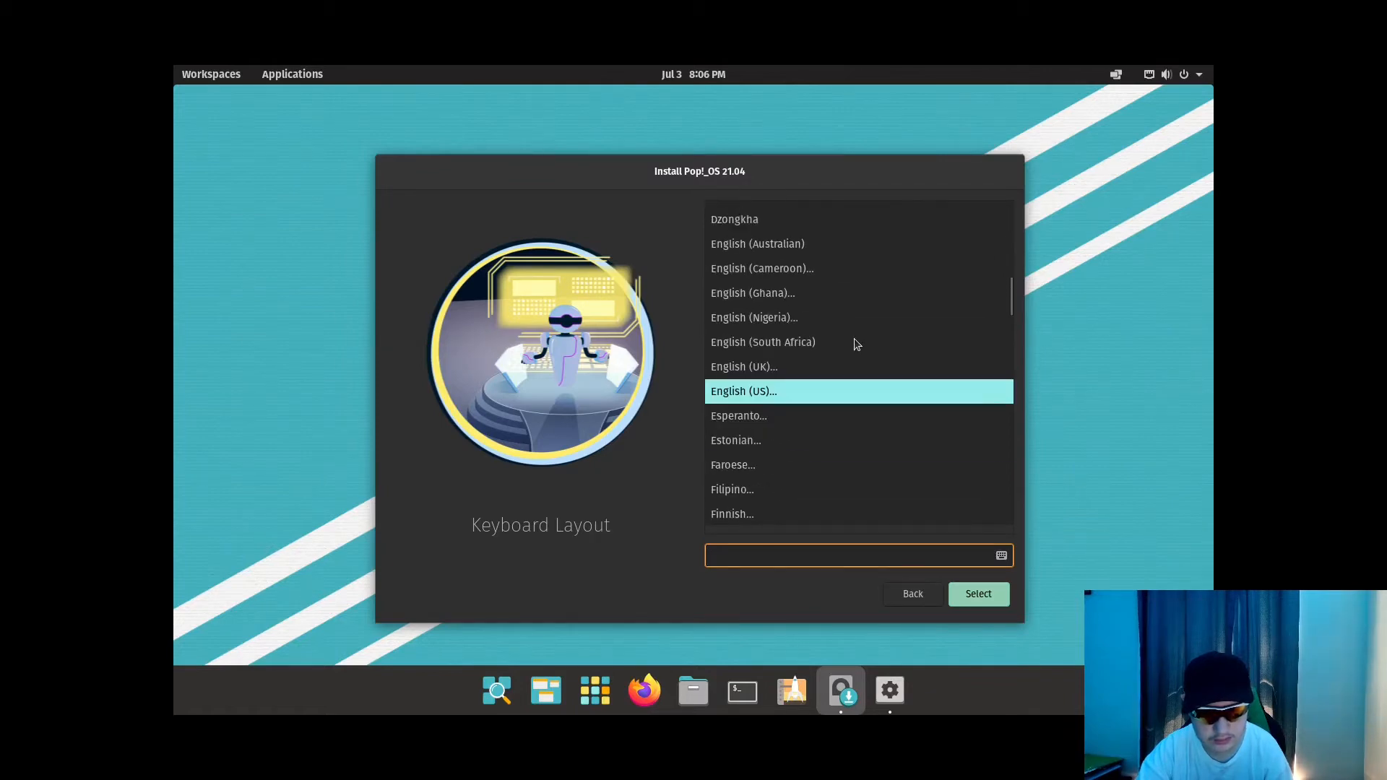
{"action": "scroll", "coordinate": [826, 318], "scroll_direction": "up", "scroll_amount": 4}
{"action": "scroll", "coordinate": [826, 325], "scroll_direction": "up", "scroll_amount": 4}
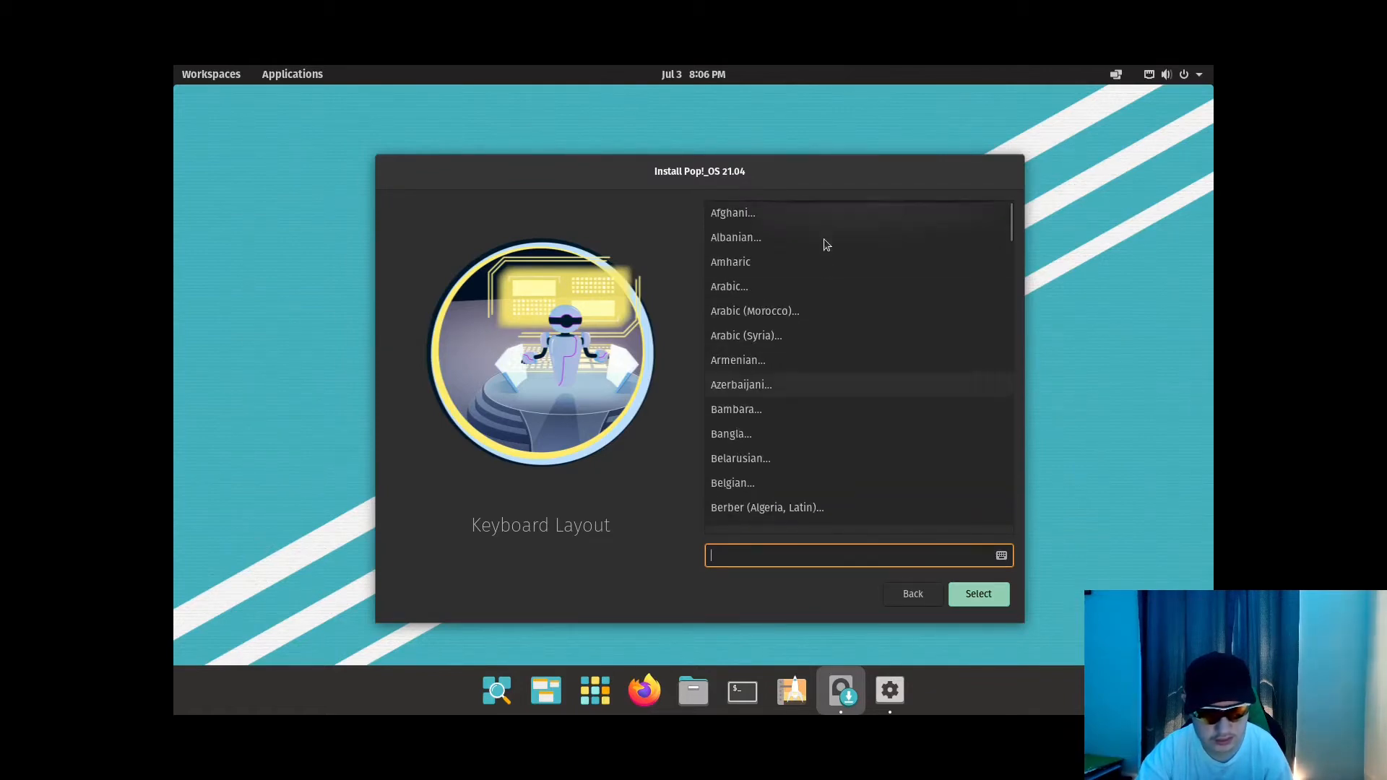
{"action": "scroll", "coordinate": [824, 240], "scroll_direction": "down", "scroll_amount": 4}
{"action": "scroll", "coordinate": [822, 233], "scroll_direction": "down", "scroll_amount": 4}
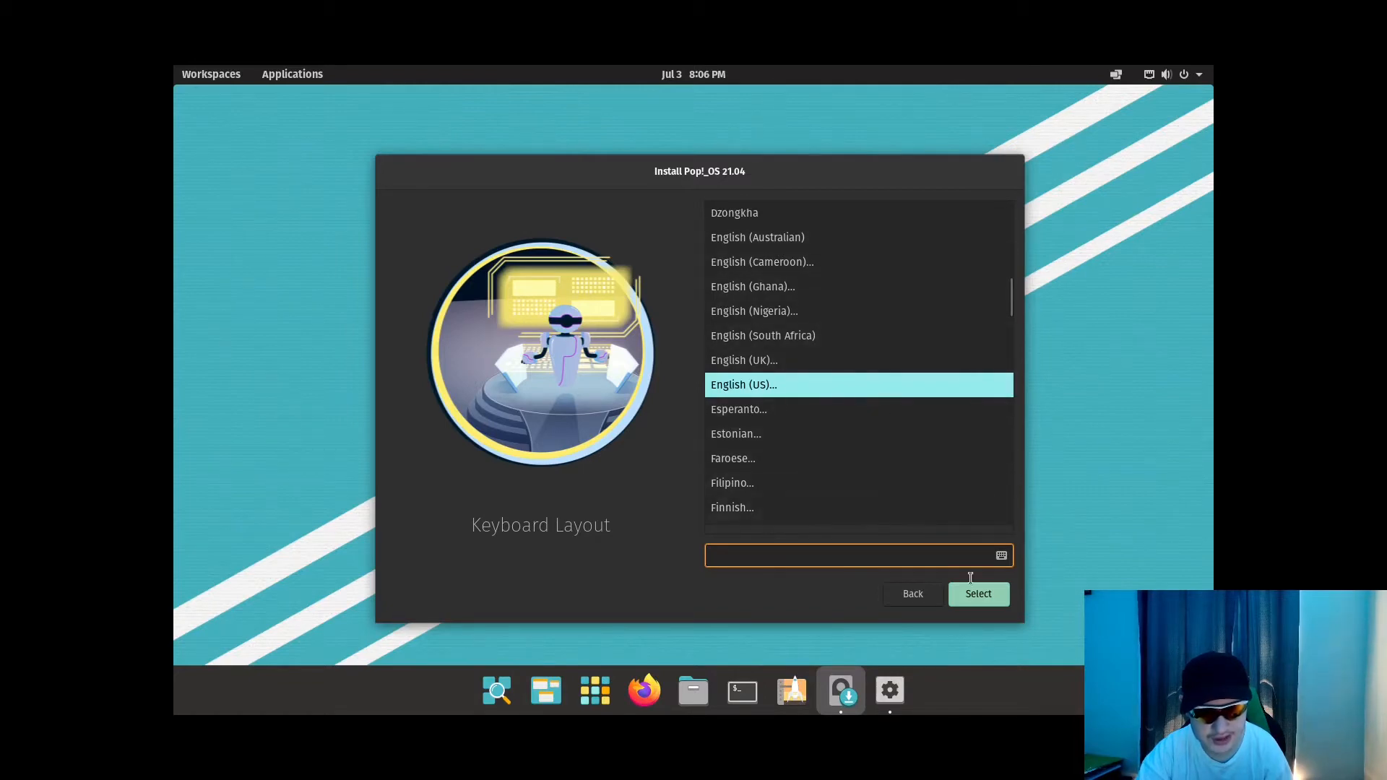
{"action": "left_click", "coordinate": [971, 602]}
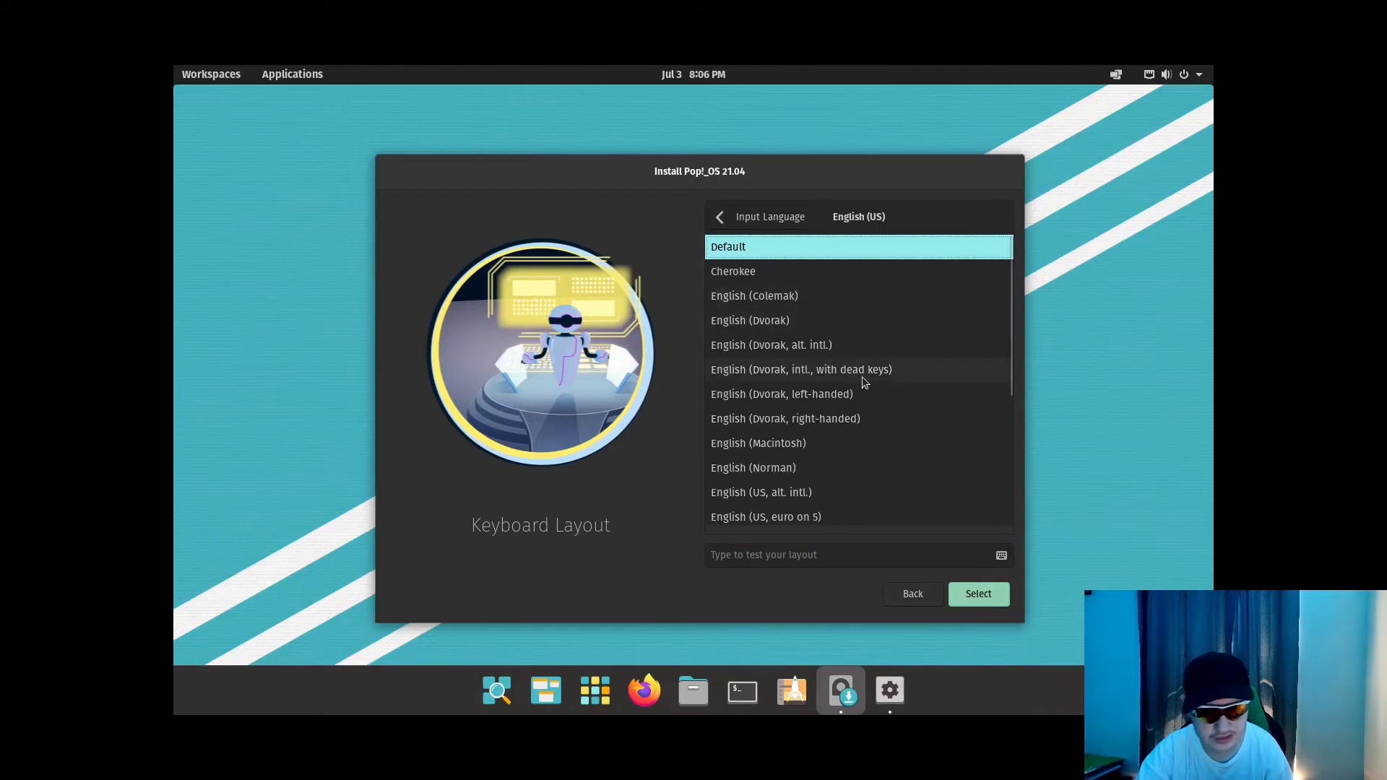
Choose the English (US, intl., with dead keys) keyboard variant, try it in the test field, and accept it.
{"action": "scroll", "coordinate": [861, 376], "scroll_direction": "down", "scroll_amount": 3}
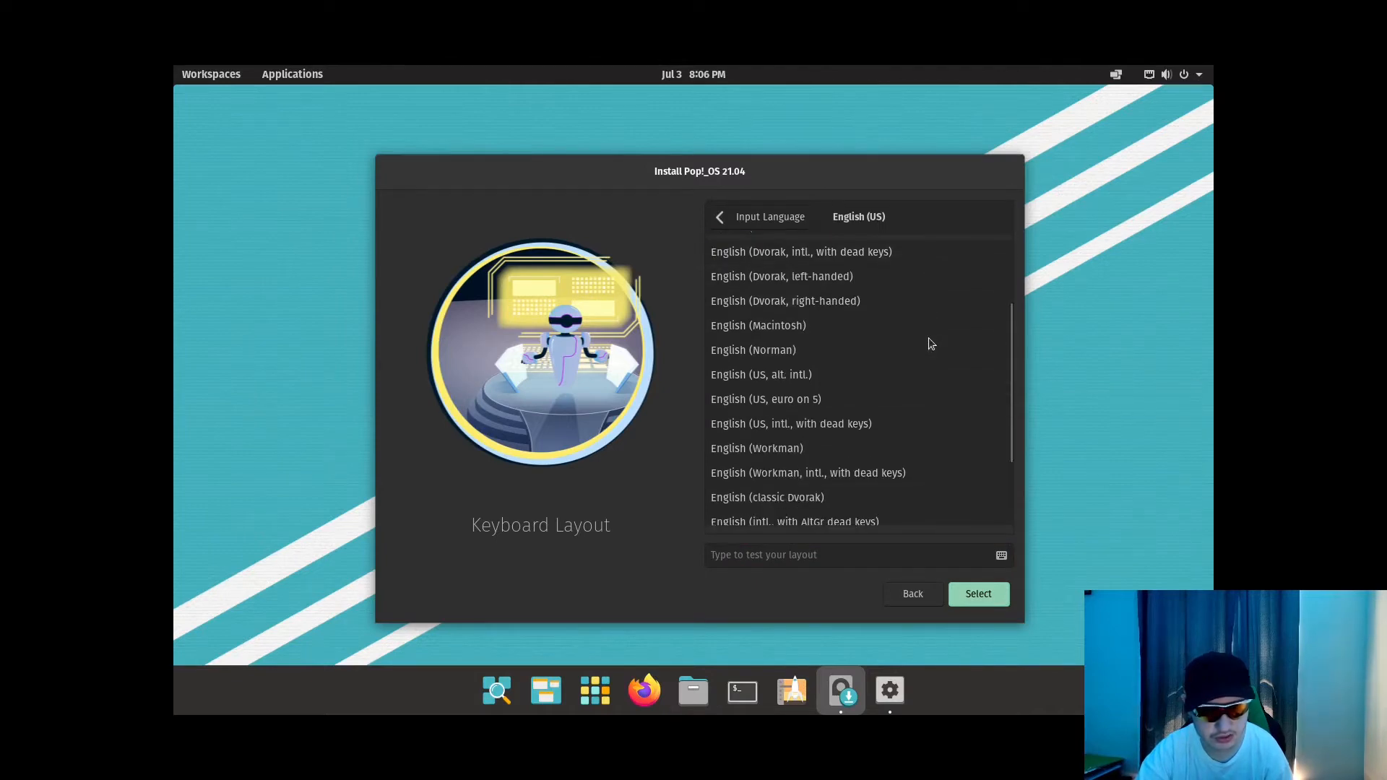
{"action": "left_click", "coordinate": [878, 425]}
{"action": "left_click", "coordinate": [869, 558]}
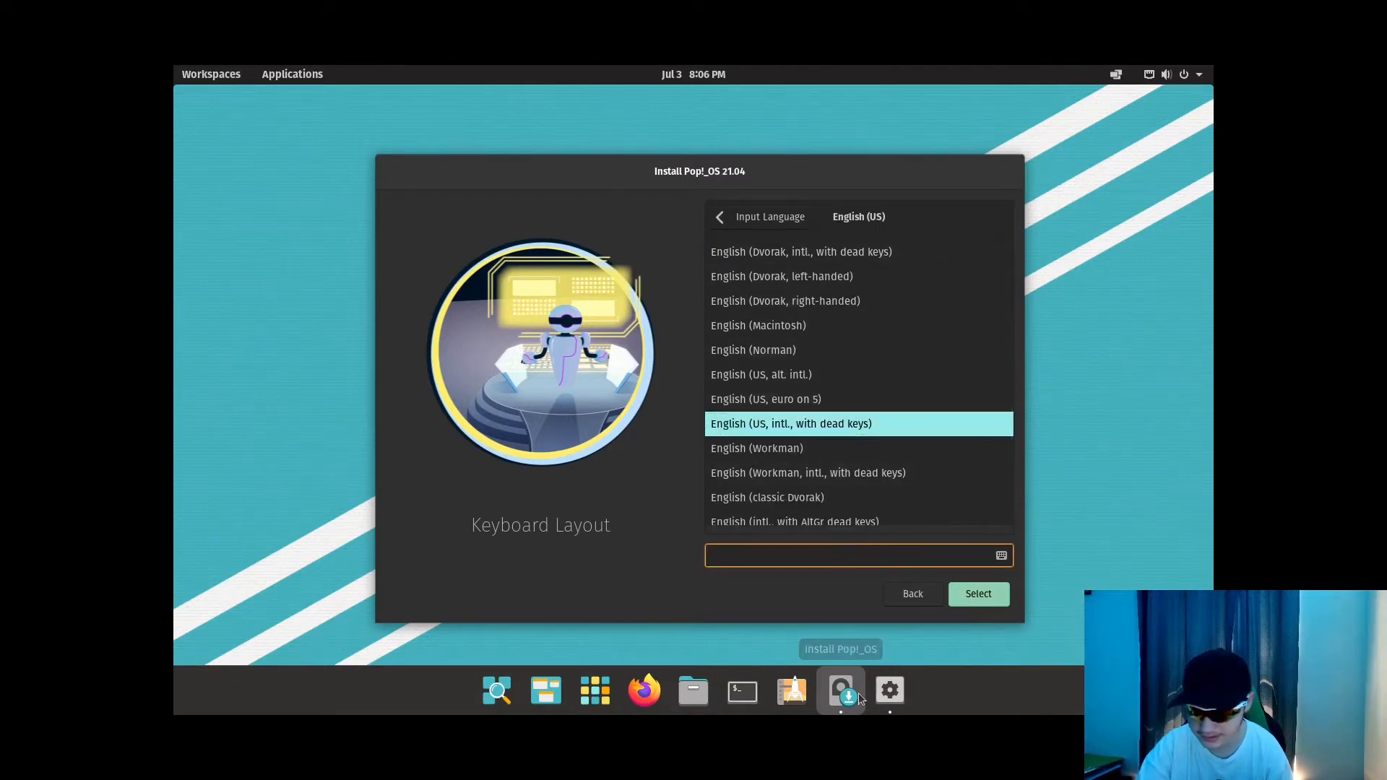
{"action": "type", "text": "pb"}
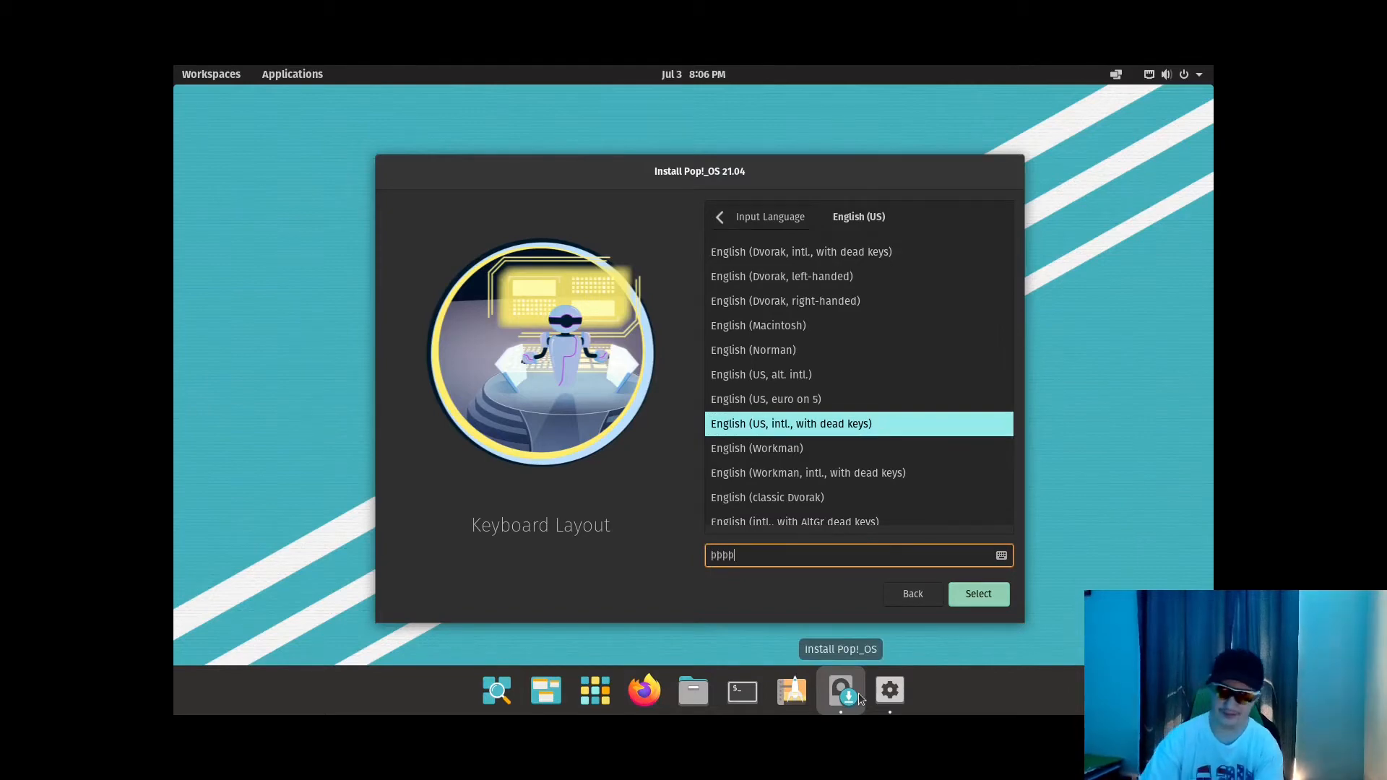
{"action": "key", "text": "BackSpace"}
{"action": "key", "text": "BackSpace"}
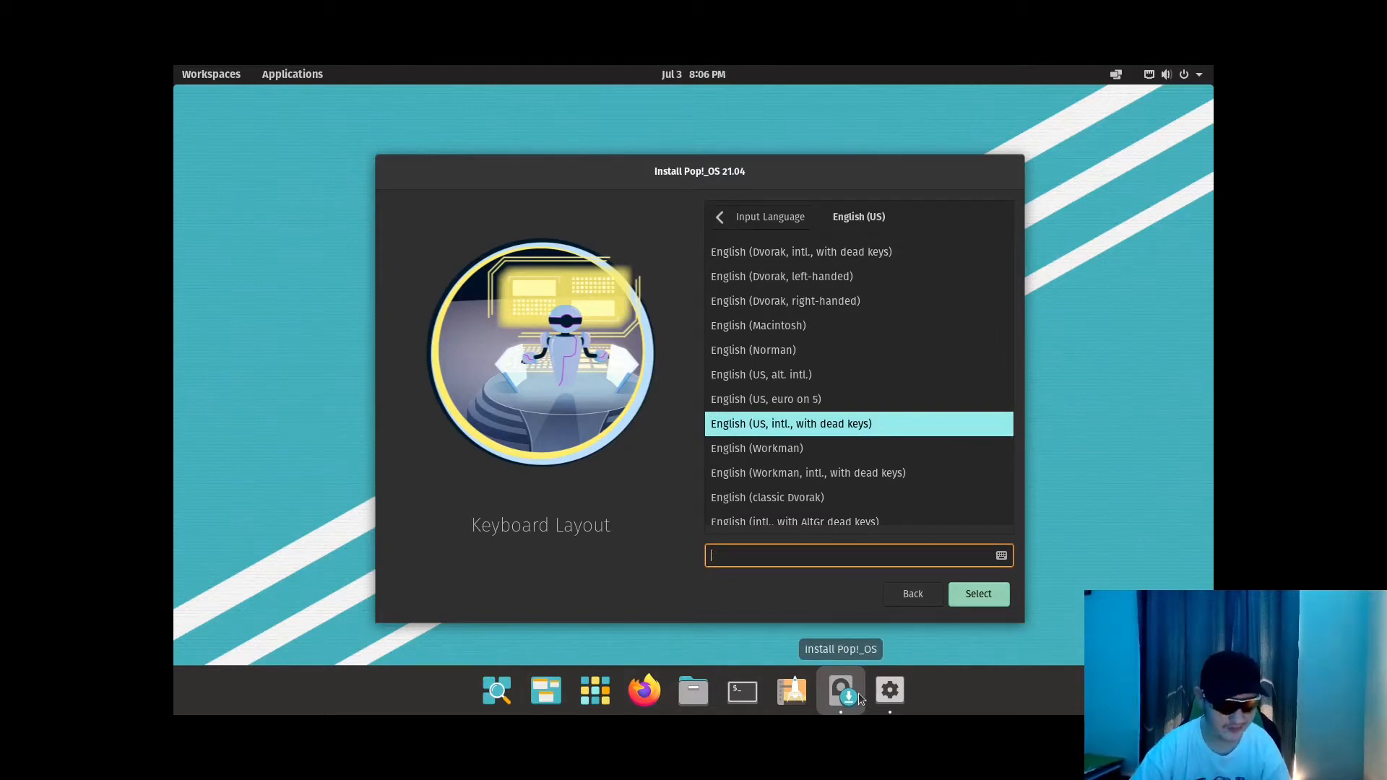
{"action": "left_click", "coordinate": [952, 599]}
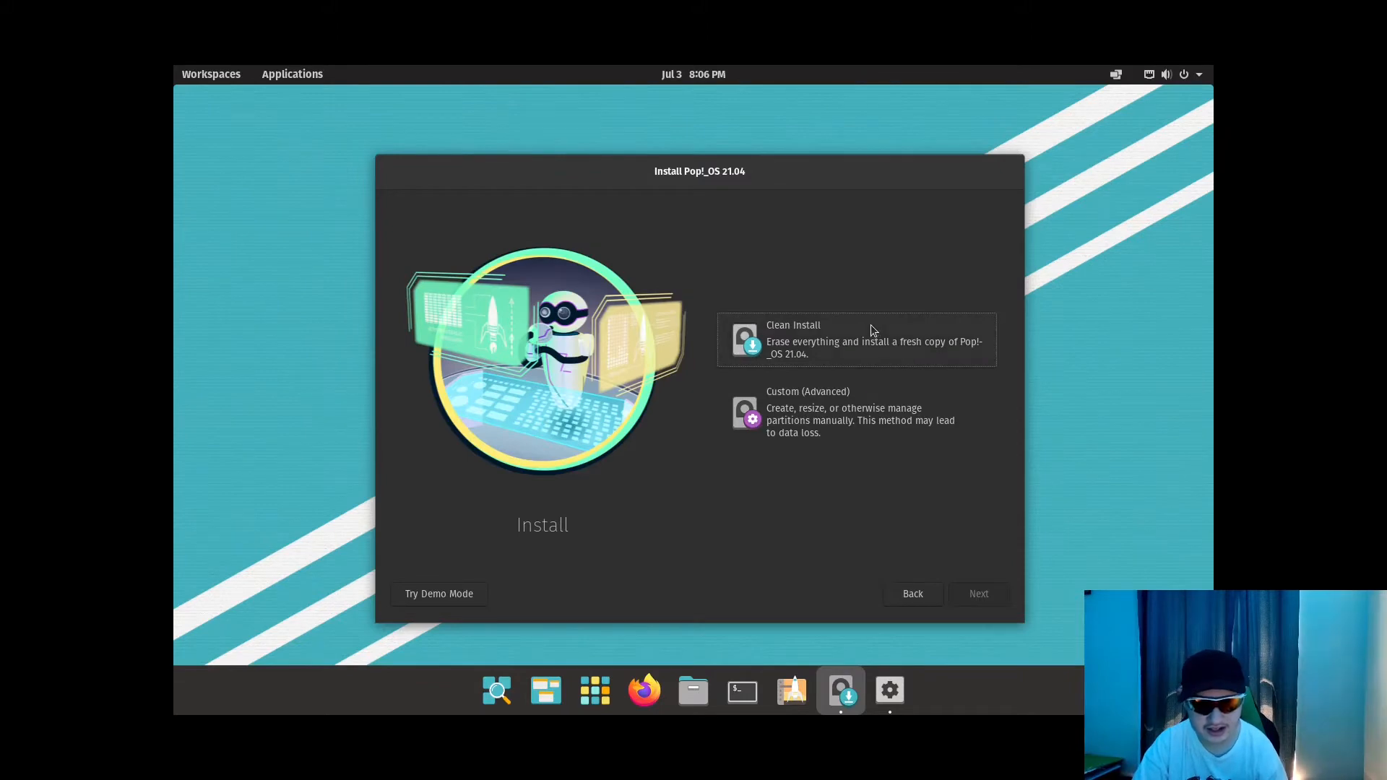
Choose a clean install that erases the ATA VBOX HARDDISK drive and installs onto it.
{"action": "left_click", "coordinate": [854, 360]}
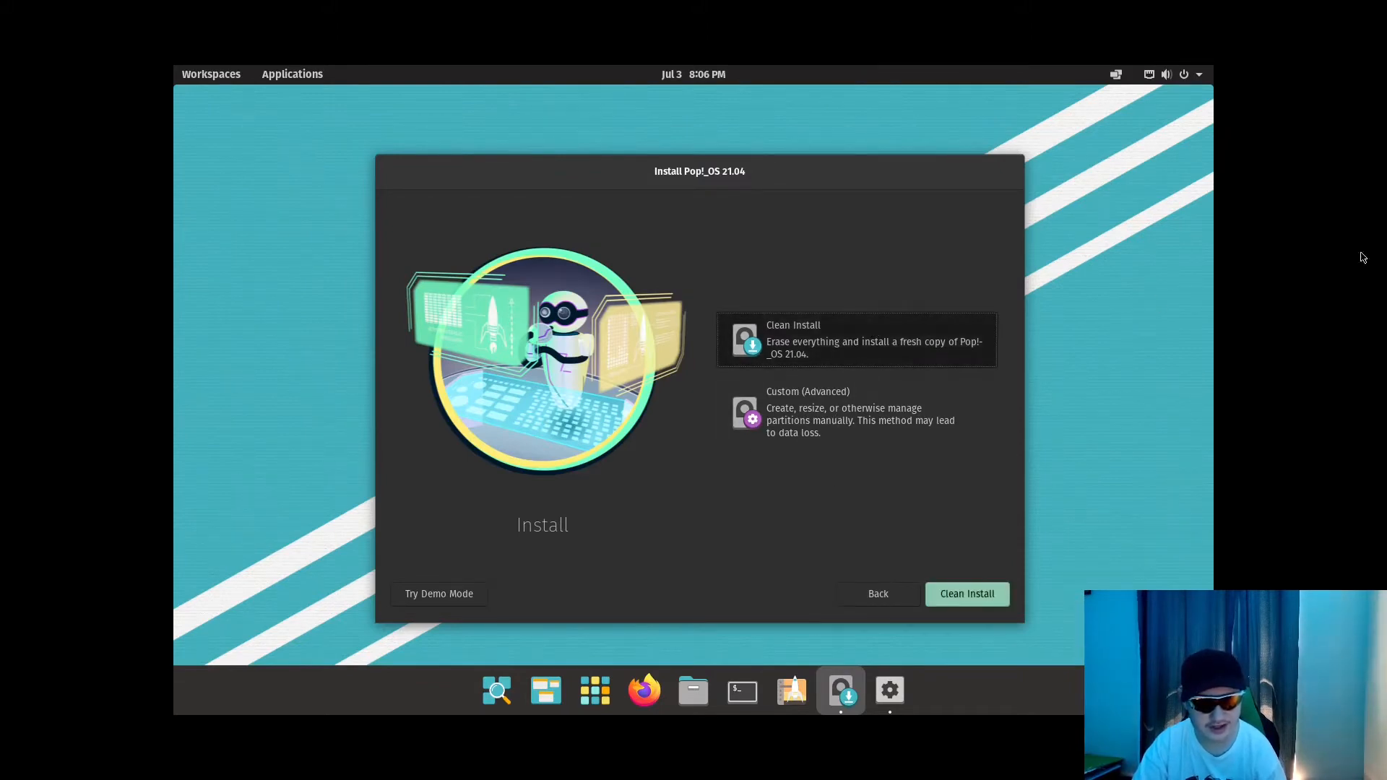
{"action": "left_click", "coordinate": [960, 605]}
{"action": "left_click", "coordinate": [867, 383]}
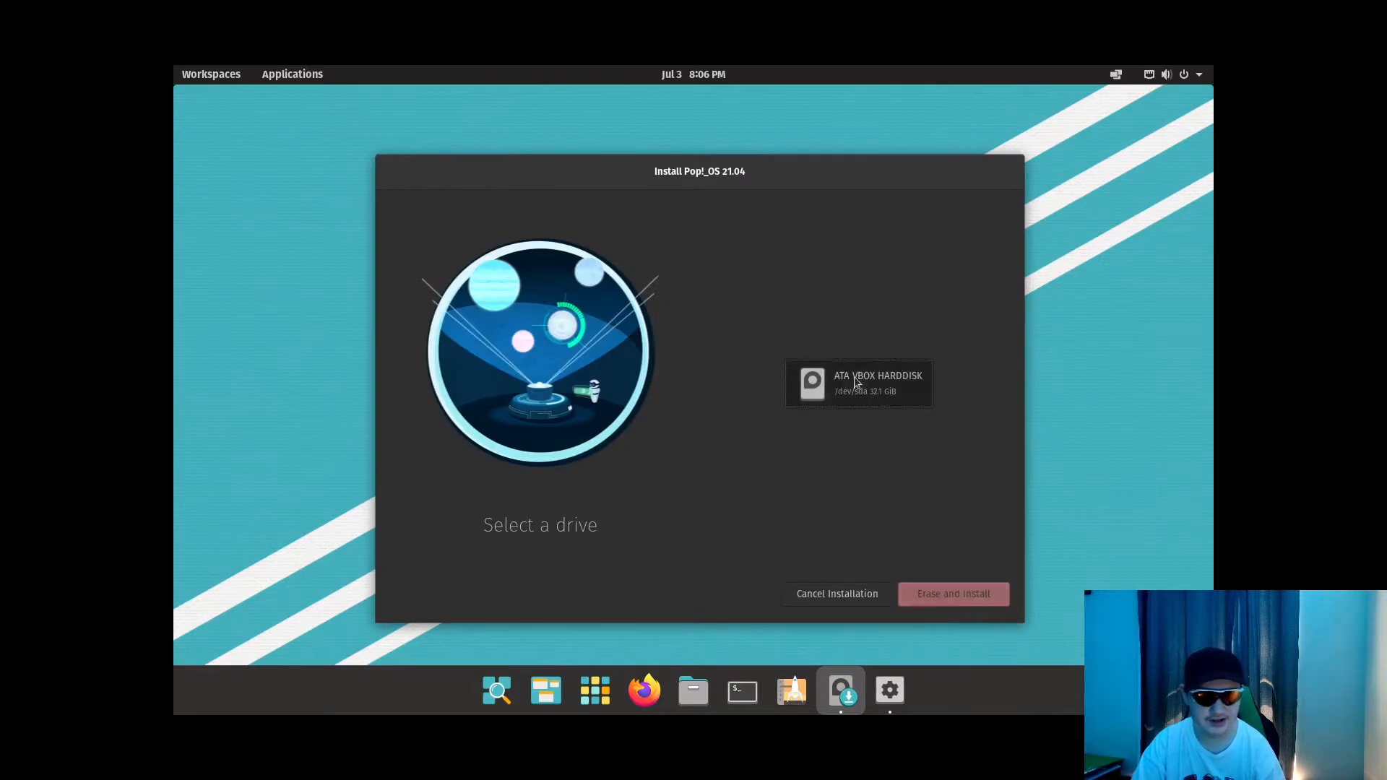
{"action": "left_click", "coordinate": [946, 599]}
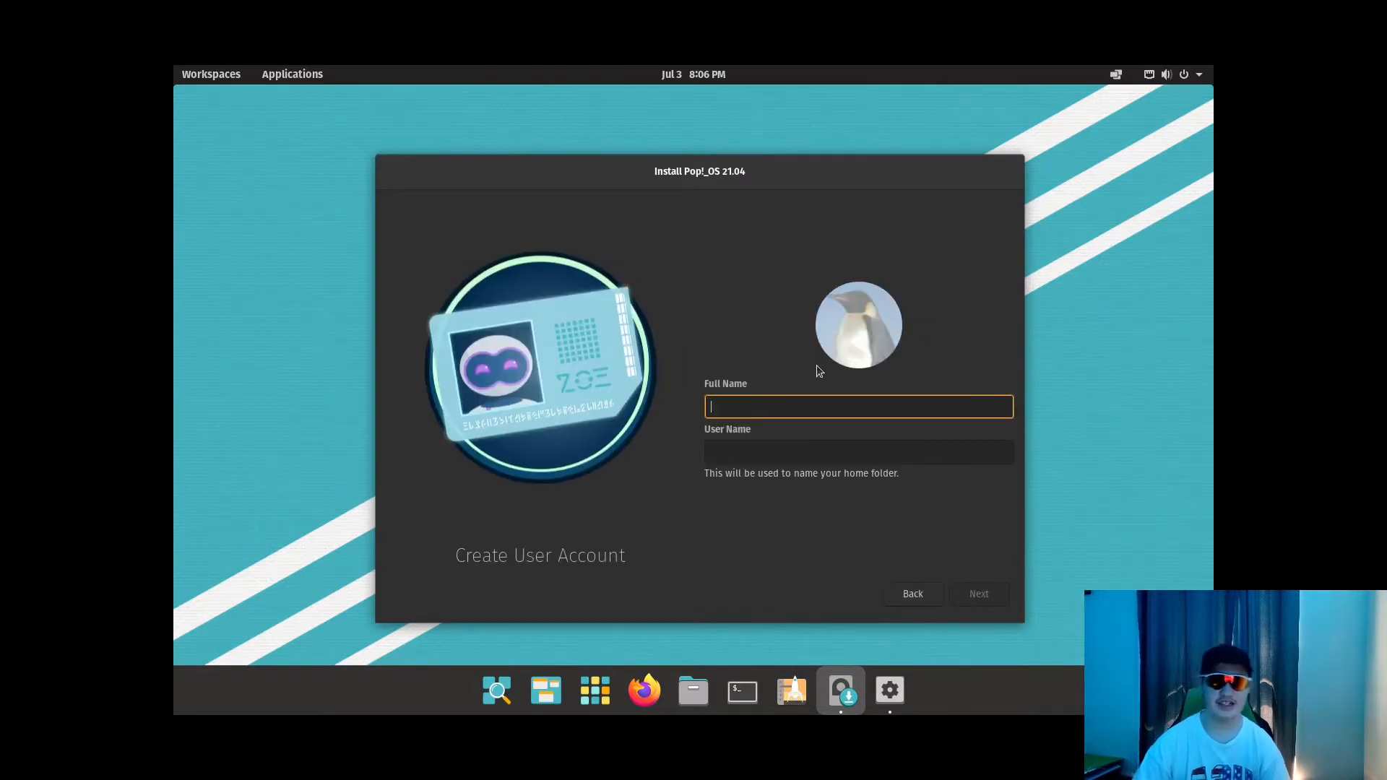
Open the account picture chooser and preview the images in the faces folder one after another.
{"action": "left_click", "coordinate": [848, 324]}
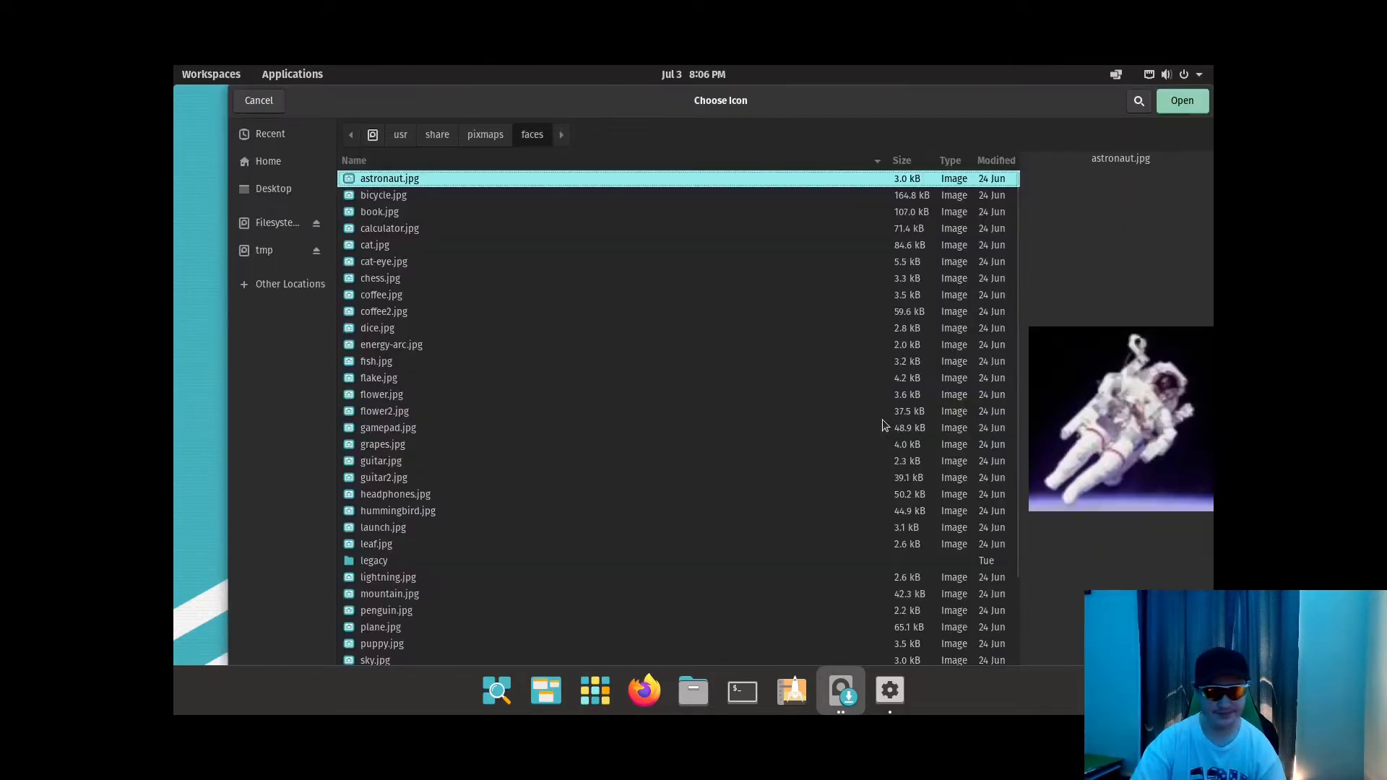
{"action": "left_click", "coordinate": [409, 197]}
{"action": "left_click", "coordinate": [387, 212]}
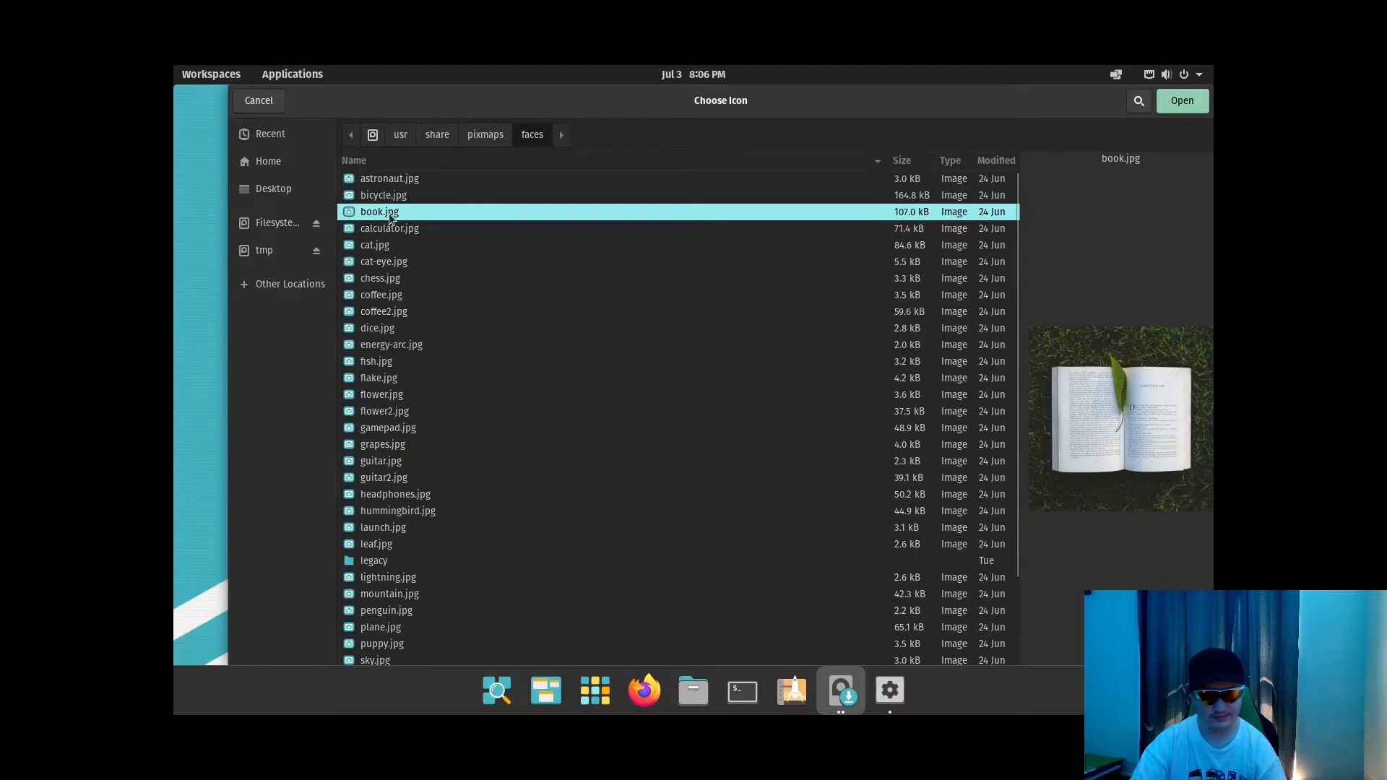
{"action": "left_click", "coordinate": [390, 228]}
{"action": "left_click", "coordinate": [393, 265]}
{"action": "key", "text": "Down"}
{"action": "key", "text": "Down"}
{"action": "key", "text": "Down"}
{"action": "key", "text": "Down"}
{"action": "key", "text": "Down"}
{"action": "key", "text": "Down"}
{"action": "key", "text": "Down"}
{"action": "key", "text": "Down"}
{"action": "key", "text": "Down"}
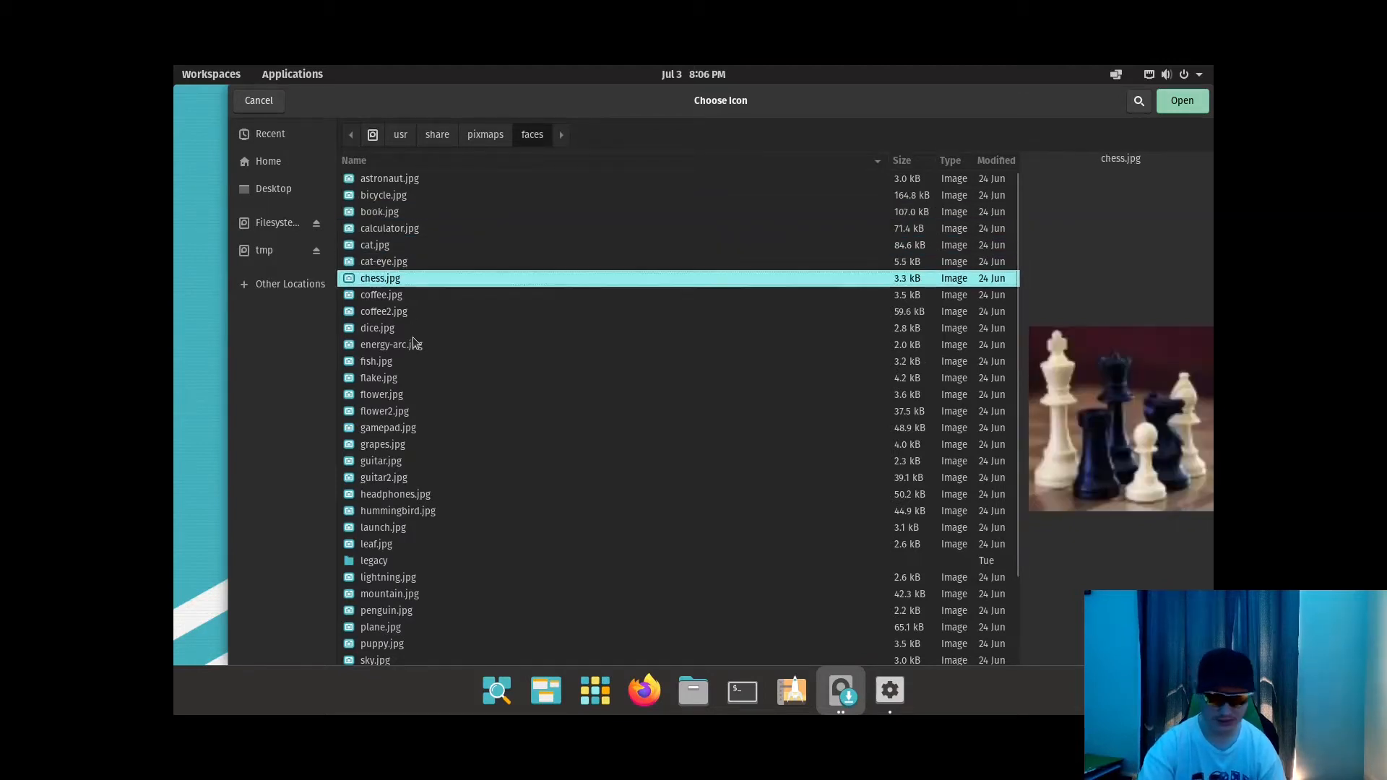
{"action": "key", "text": "Down"}
{"action": "key", "text": "Down"}
{"action": "key", "text": "Down"}
{"action": "key", "text": "Down"}
{"action": "key", "text": "Down"}
{"action": "key", "text": "Down"}
{"action": "key", "text": "Down"}
{"action": "key", "text": "Down"}
{"action": "key", "text": "Down"}
{"action": "key", "text": "Down"}
{"action": "key", "text": "Down"}
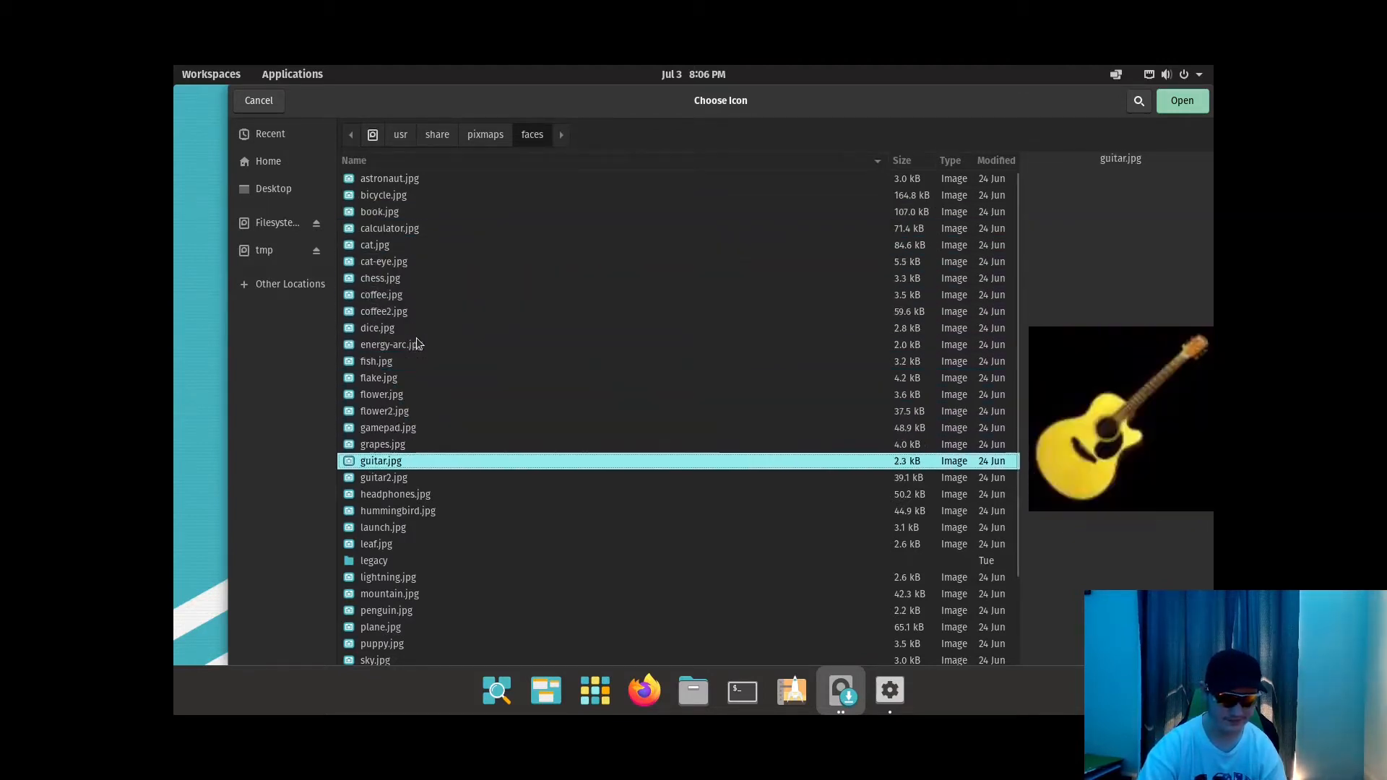
{"action": "key", "text": "Down"}
{"action": "key", "text": "Down"}
{"action": "key", "text": "Down"}
{"action": "key", "text": "Down"}
{"action": "key", "text": "Down"}
{"action": "key", "text": "Down"}
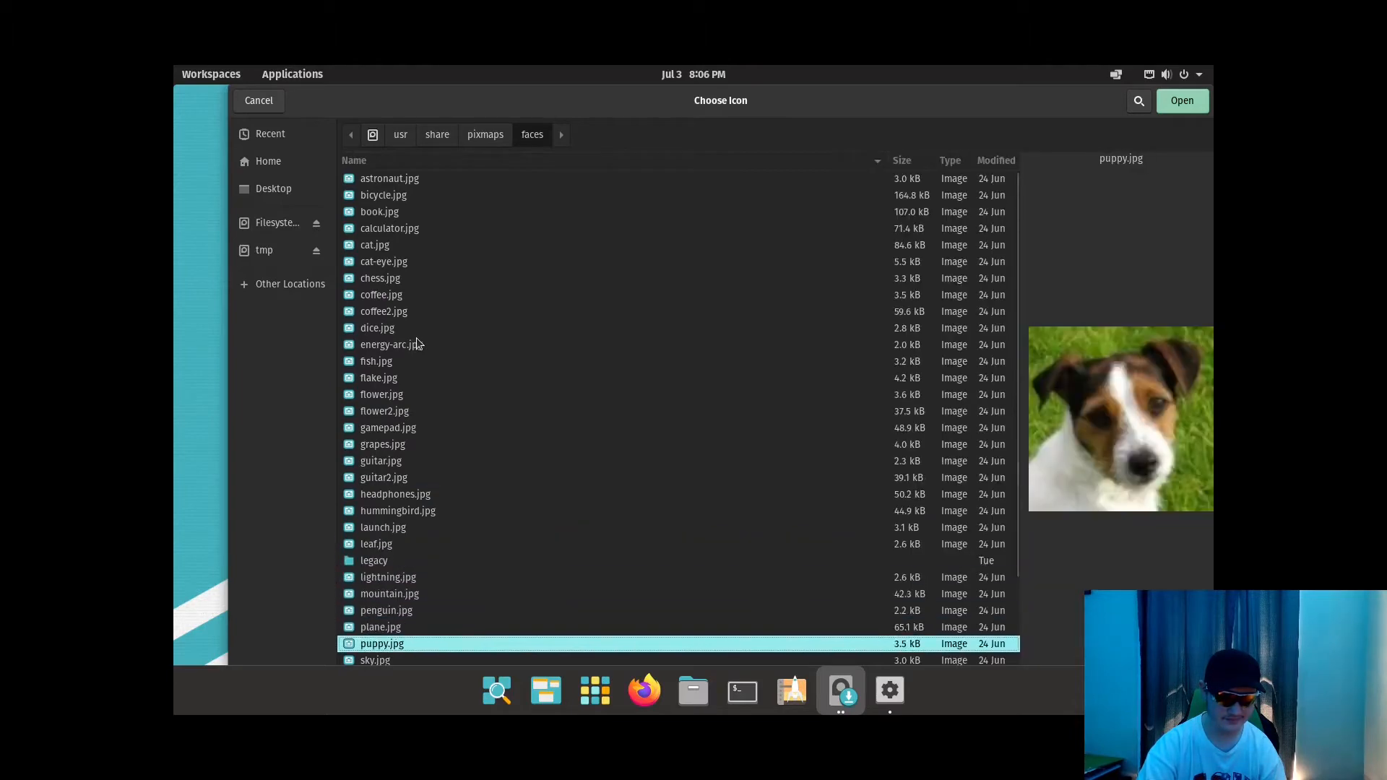
Set penguin.jpg as the new user account's picture.
{"action": "key", "text": "Up"}
{"action": "key", "text": "Up"}
{"action": "key", "text": "Up"}
{"action": "key", "text": "Up"}
{"action": "key", "text": "Up"}
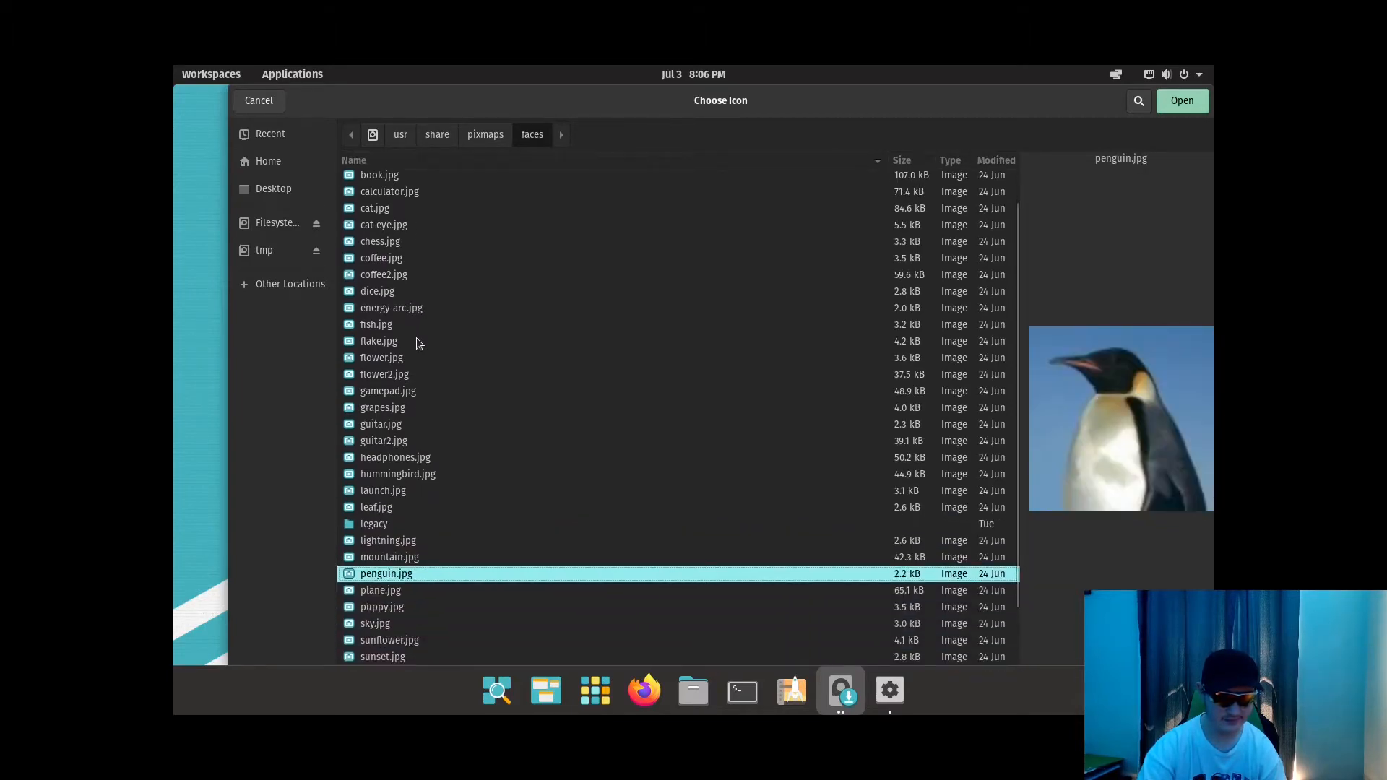
{"action": "key", "text": "Return"}
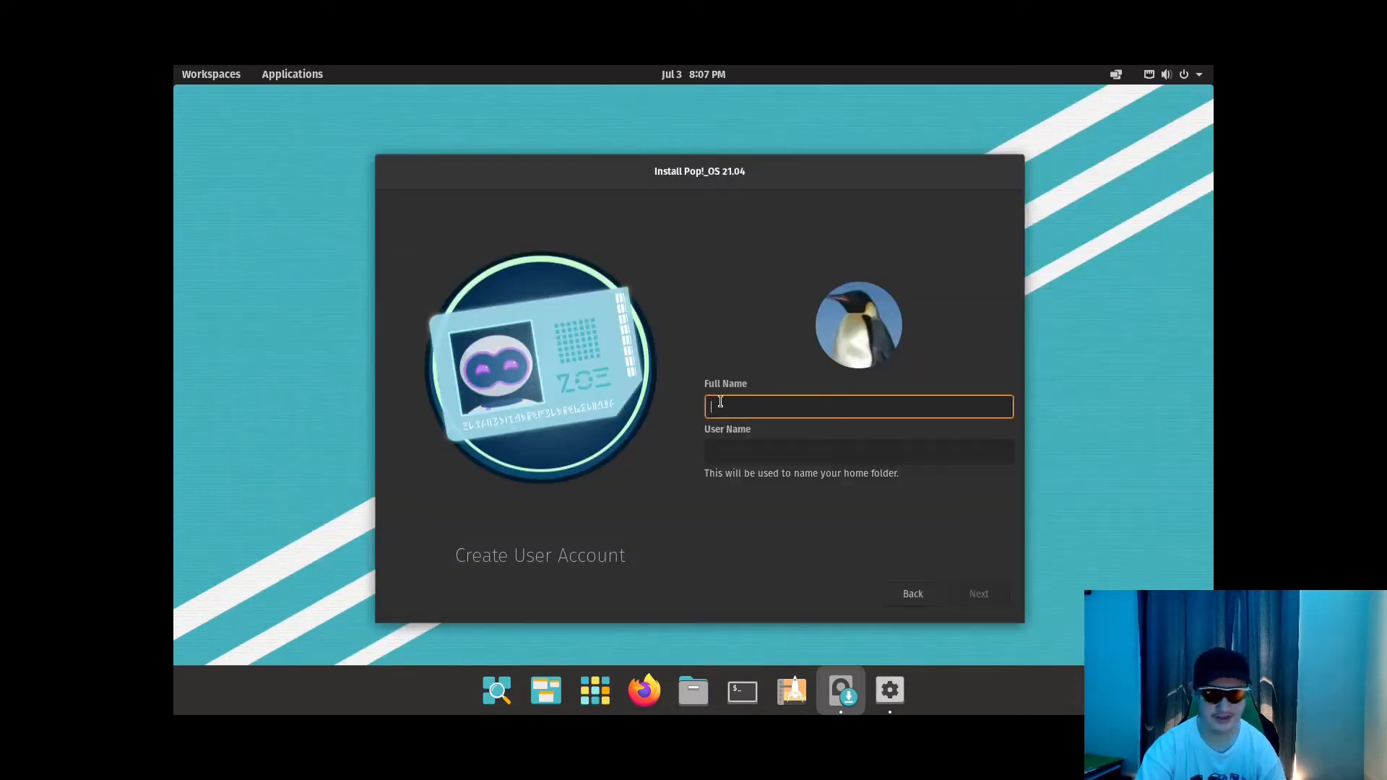
Fill in the new account's full name and user name, and accept them.
{"action": "type", "text": "Buildershed"}
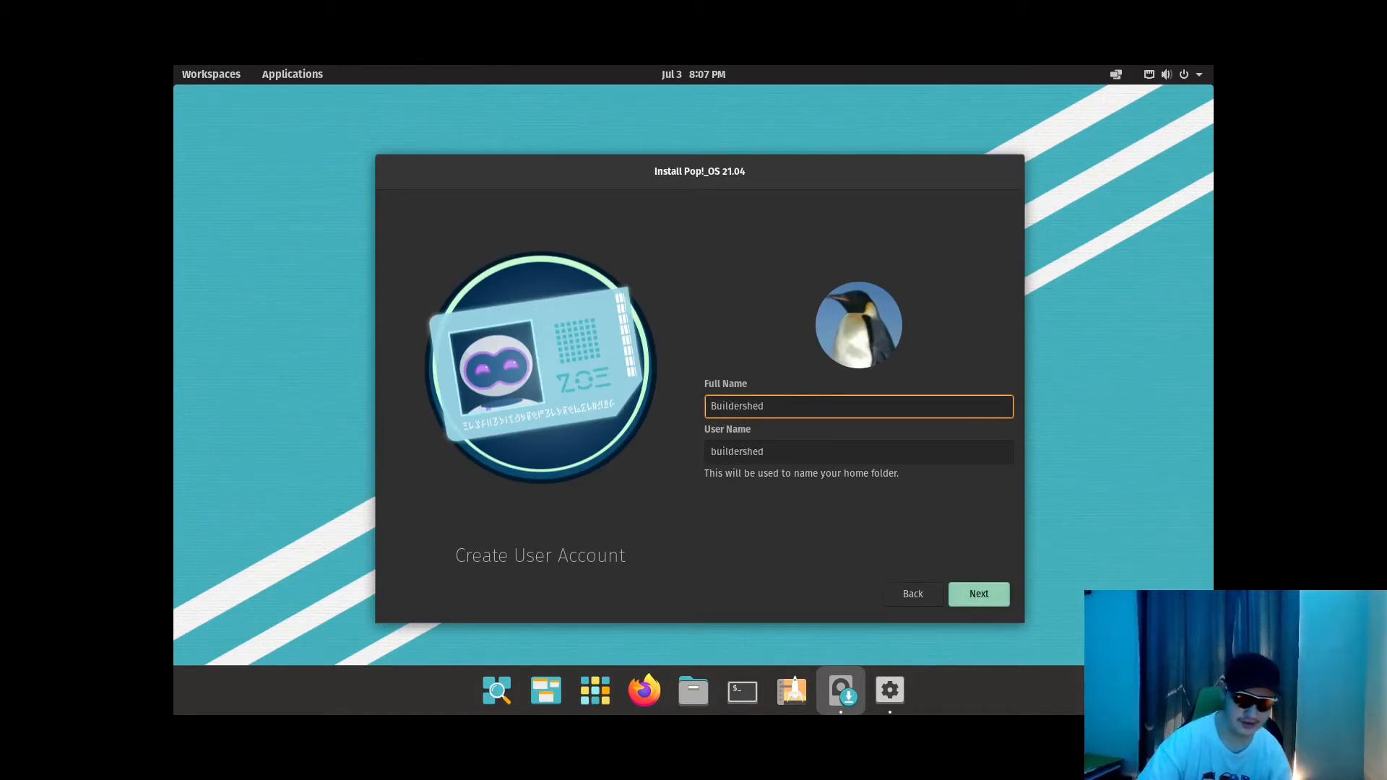
{"action": "key", "text": "Tab"}
{"action": "type", "text": "b"}
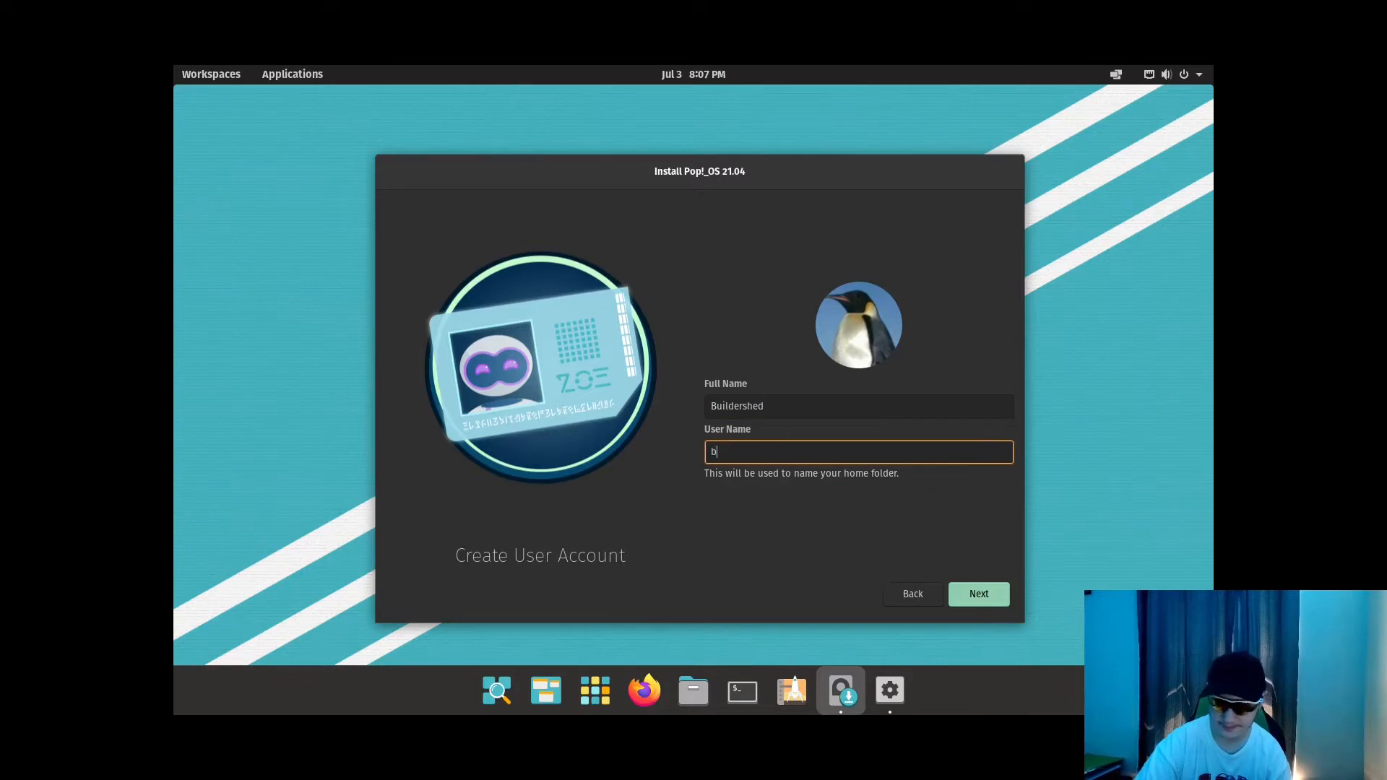
{"action": "type", "text": "uid"}
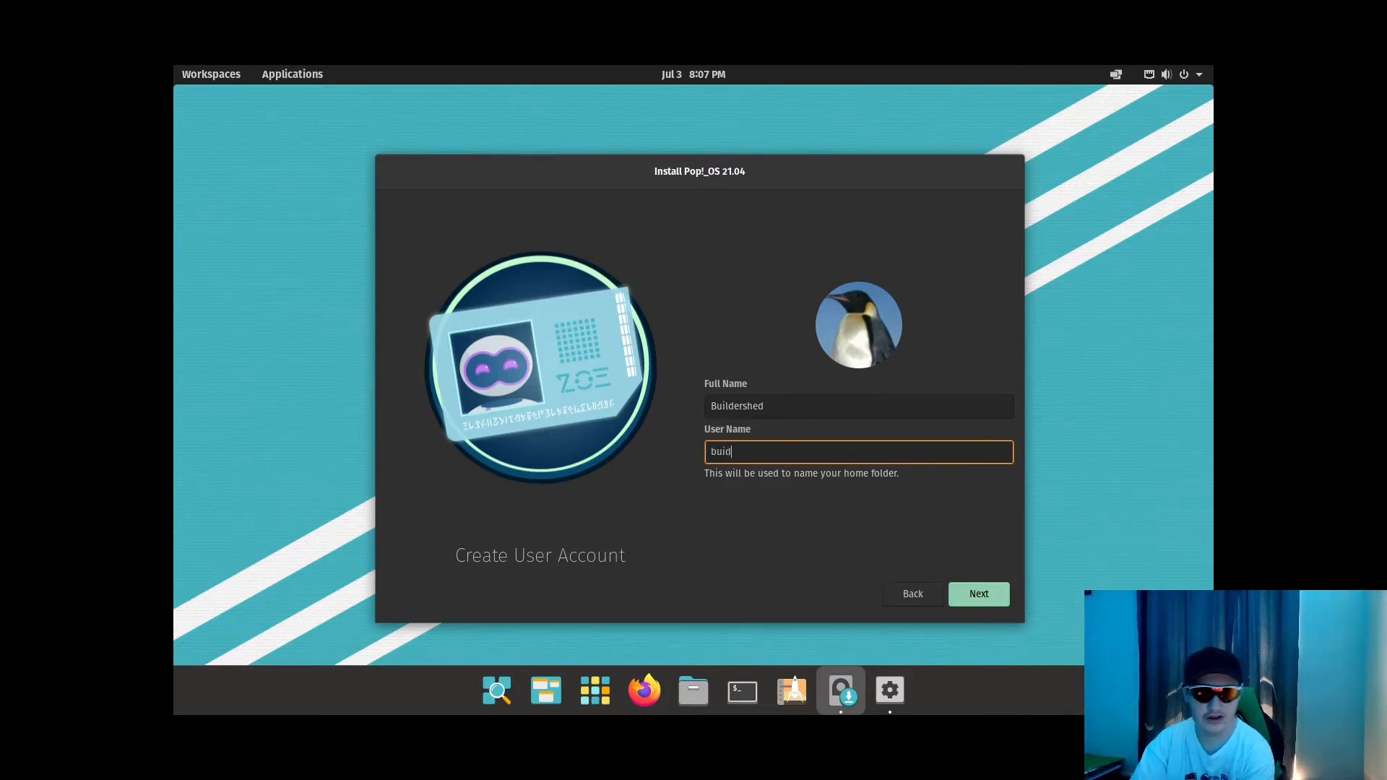
{"action": "key", "text": "BackSpace"}
{"action": "type", "text": "ldershed"}
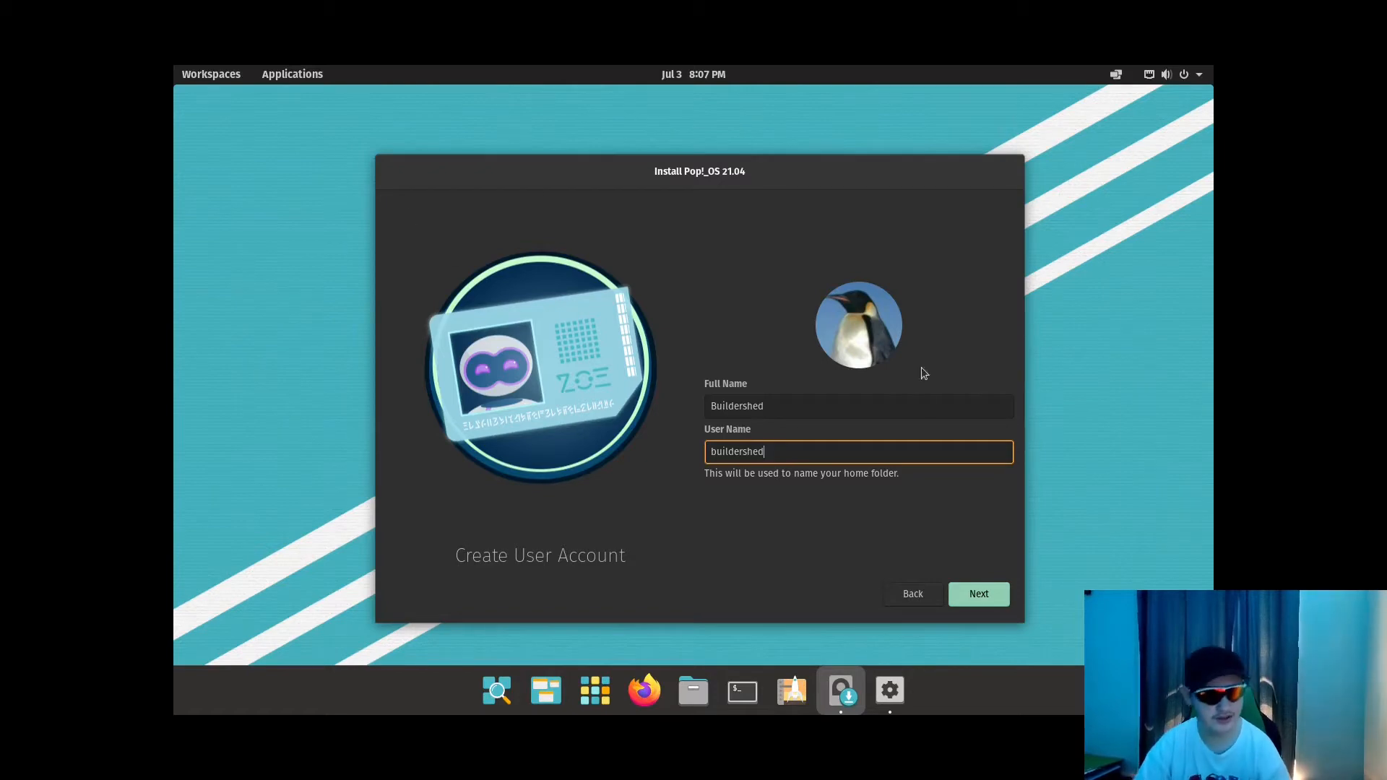
{"action": "left_click", "coordinate": [982, 600]}
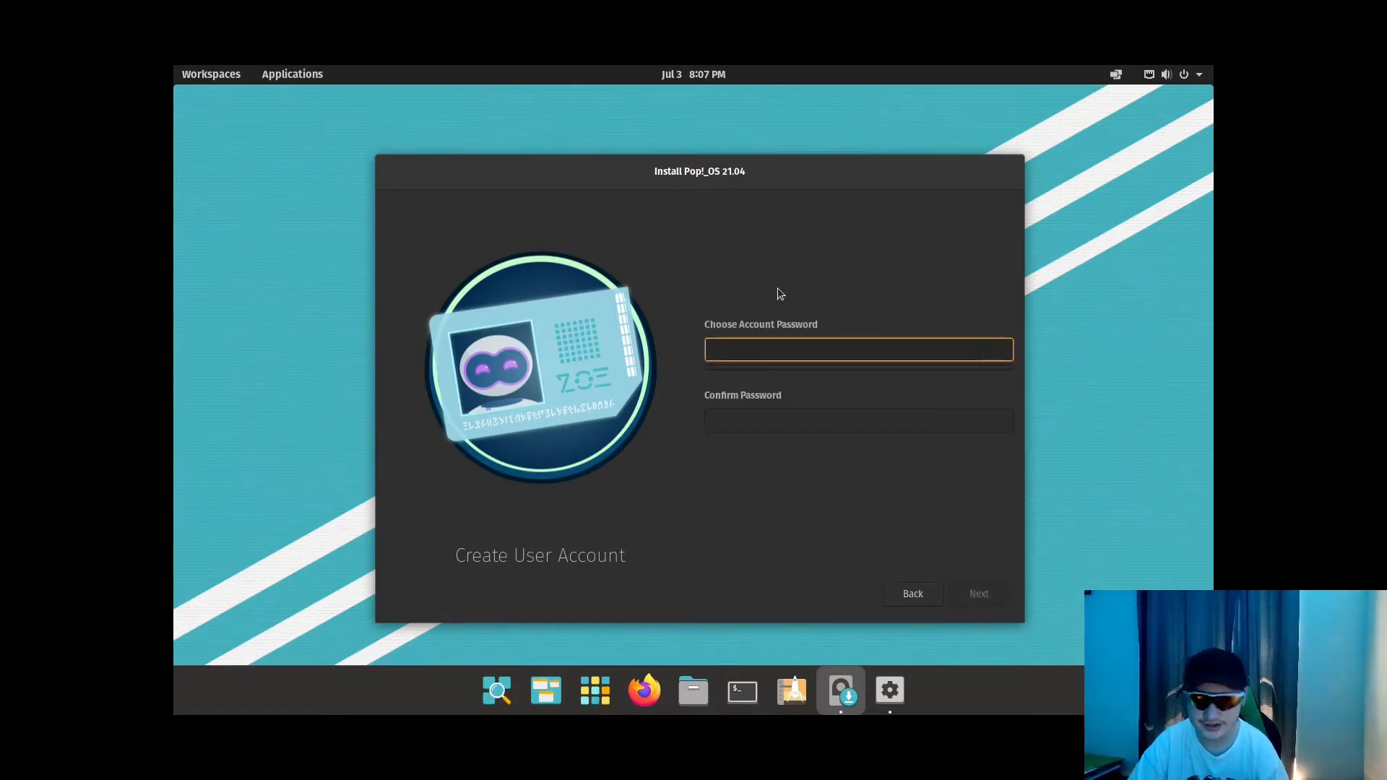
Enter and confirm the account password, and continue to drive encryption.
{"action": "type", "text": "•••••••••••"}
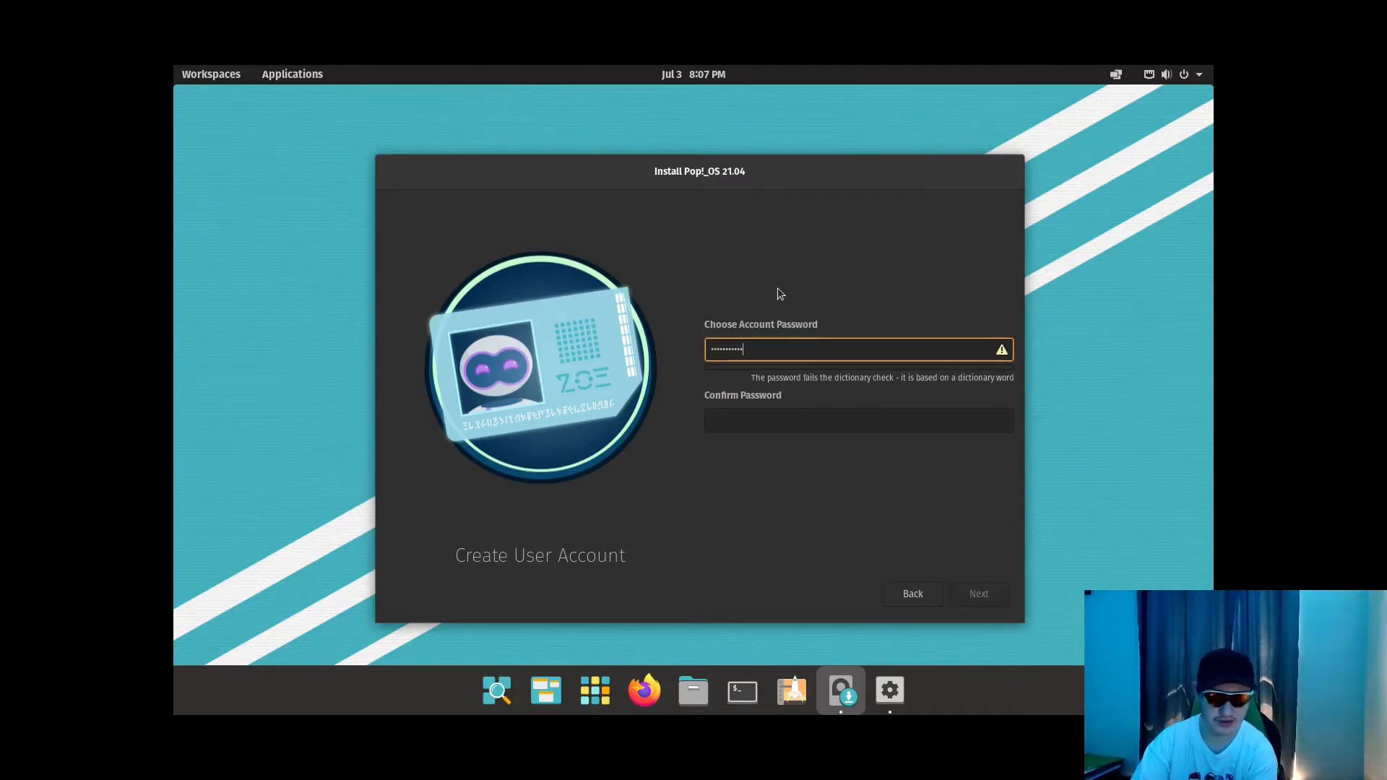
{"action": "key", "text": "Tab"}
{"action": "type", "text": "•••••••••••"}
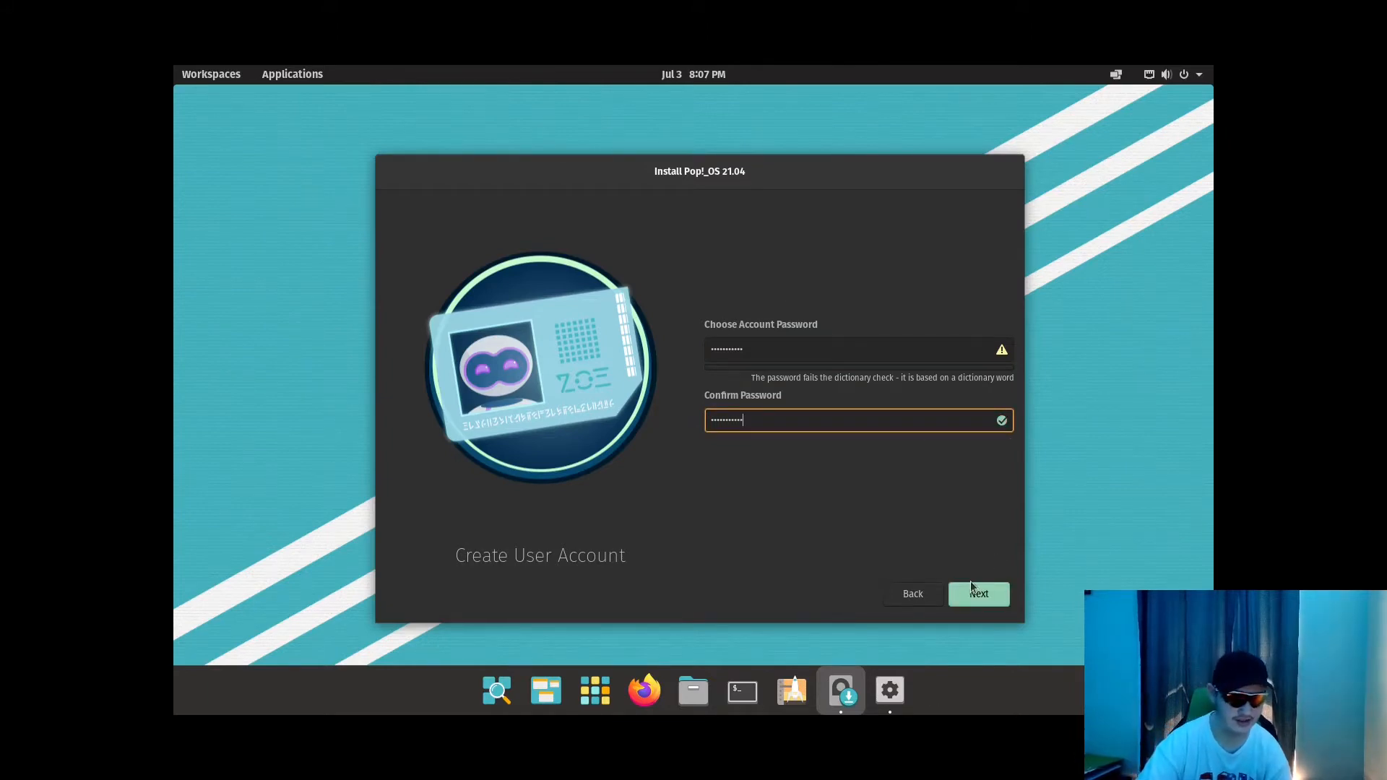
{"action": "left_click", "coordinate": [985, 592]}
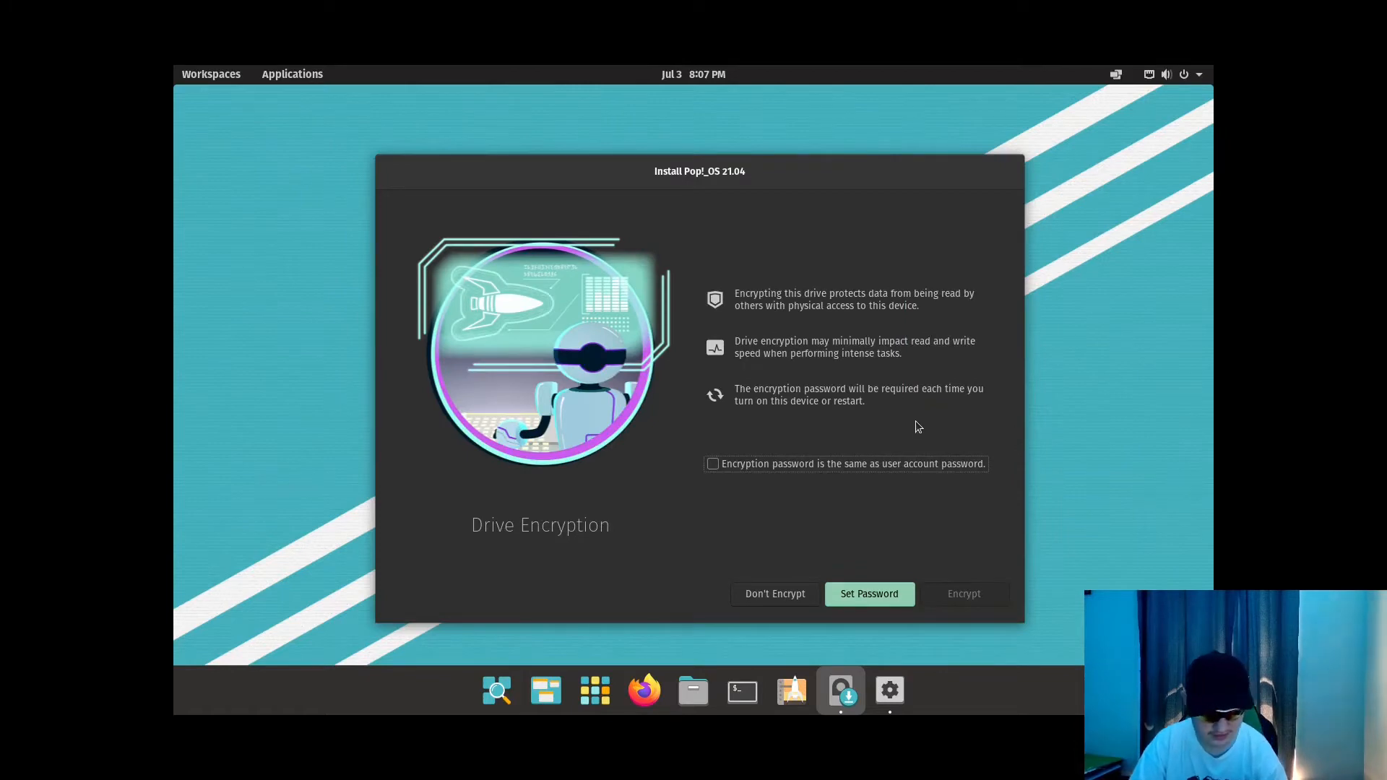
Encrypt the drive with the same password as the user account, and show and hide the installation log.
{"action": "left_click", "coordinate": [794, 464]}
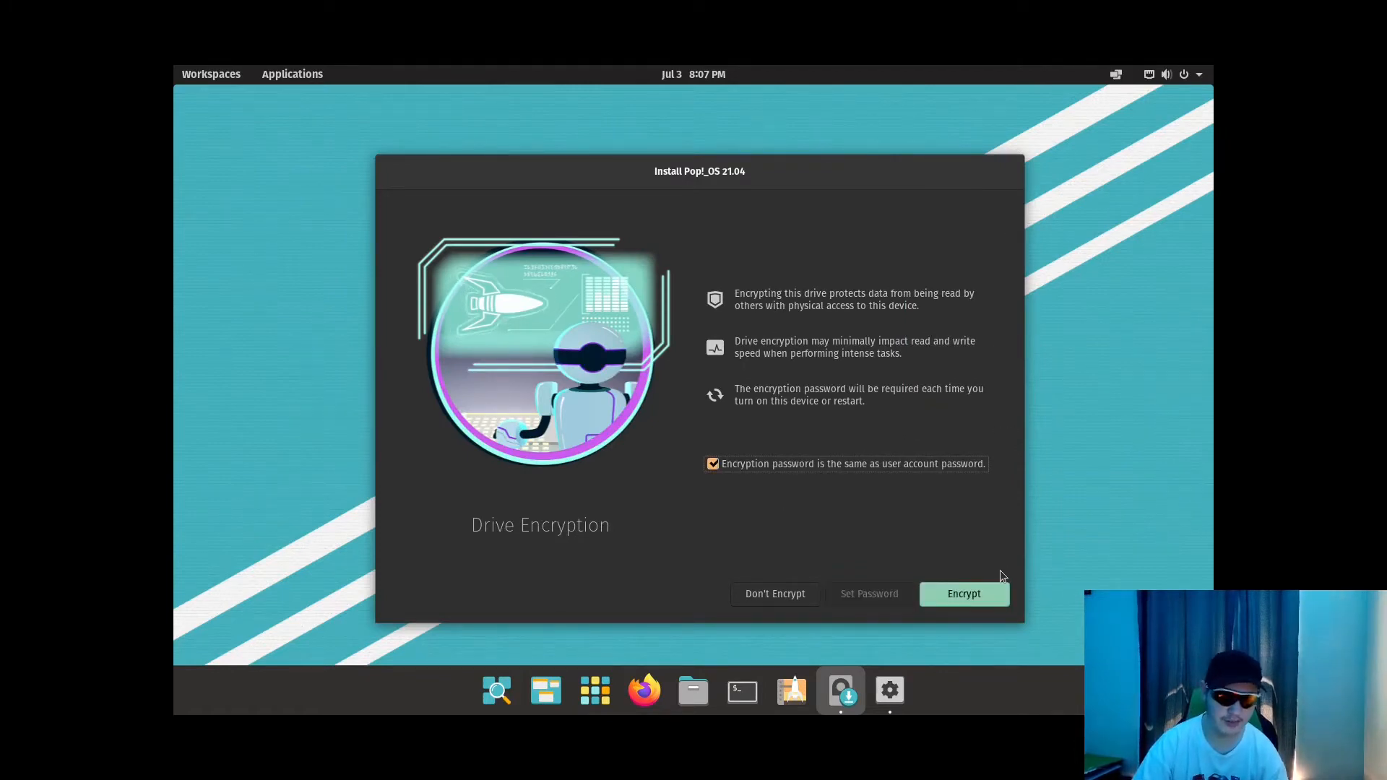
{"action": "left_click", "coordinate": [966, 595]}
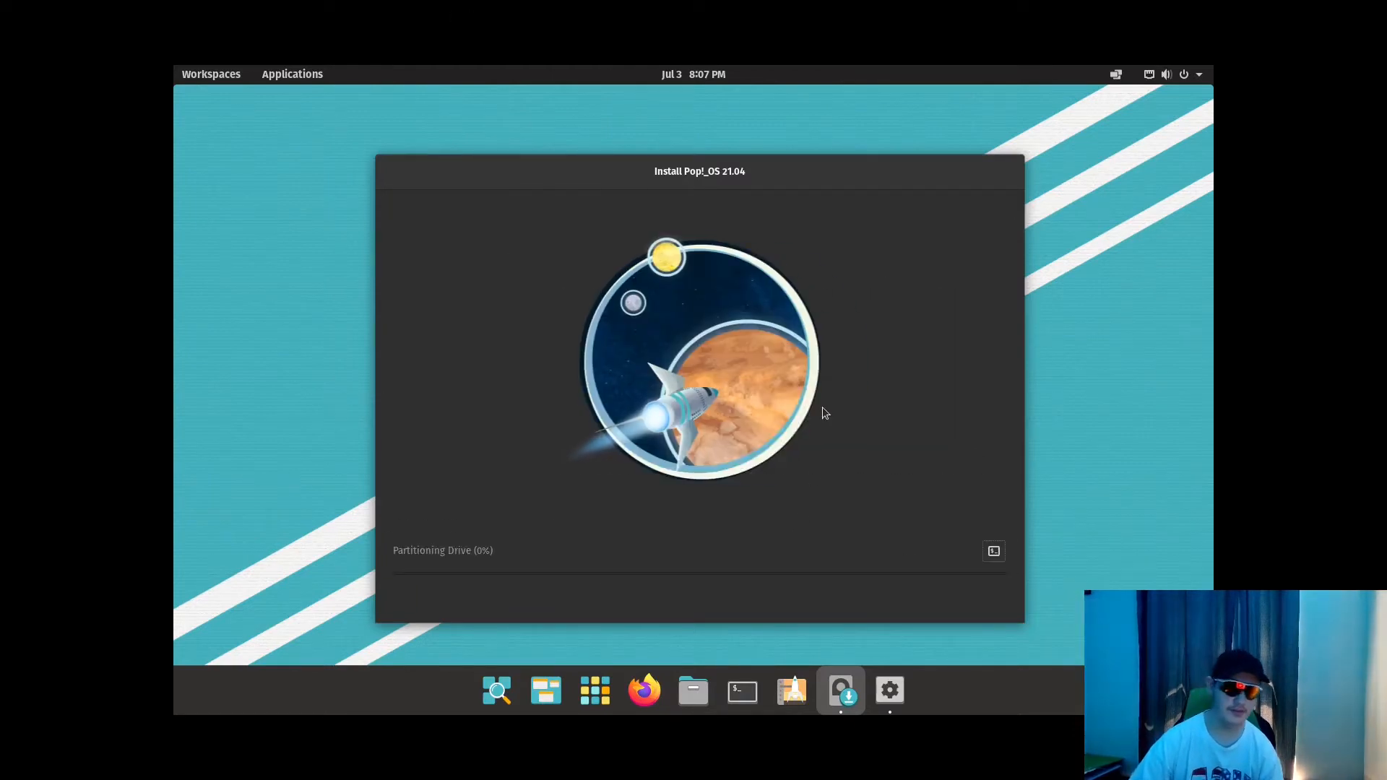
{"action": "left_click", "coordinate": [996, 552]}
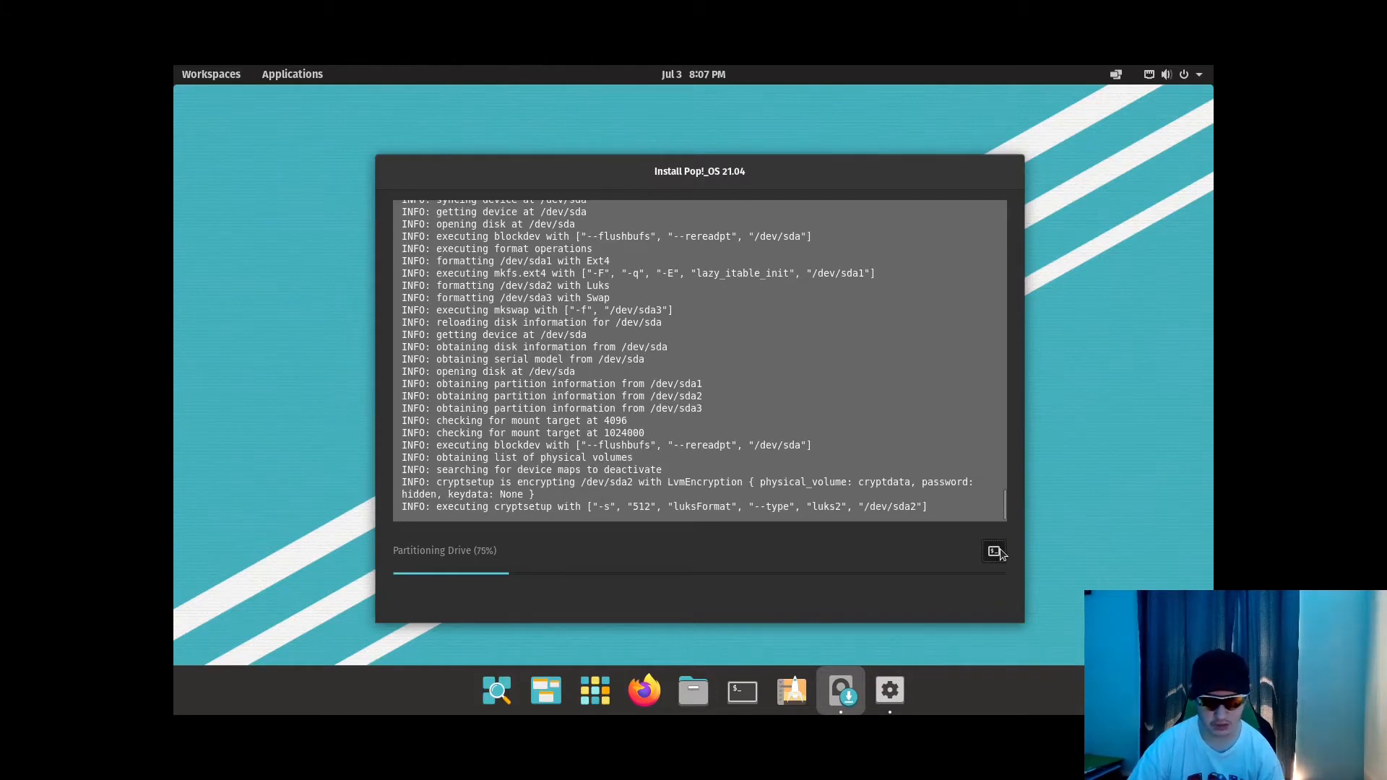
{"action": "left_click", "coordinate": [996, 552]}
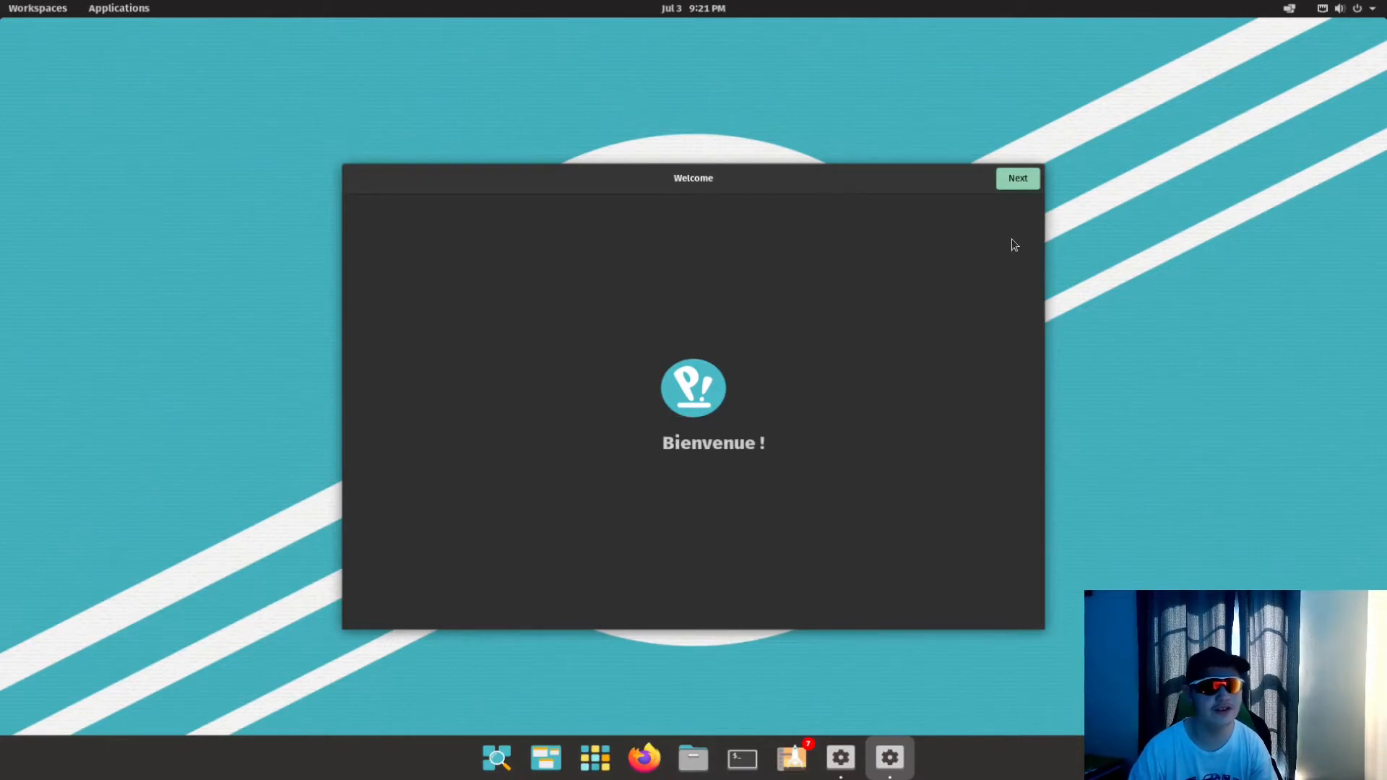
Begin the first-boot setup and keep the English (US, intl., with dead keys) keyboard layout.
{"action": "left_click", "coordinate": [1033, 182]}
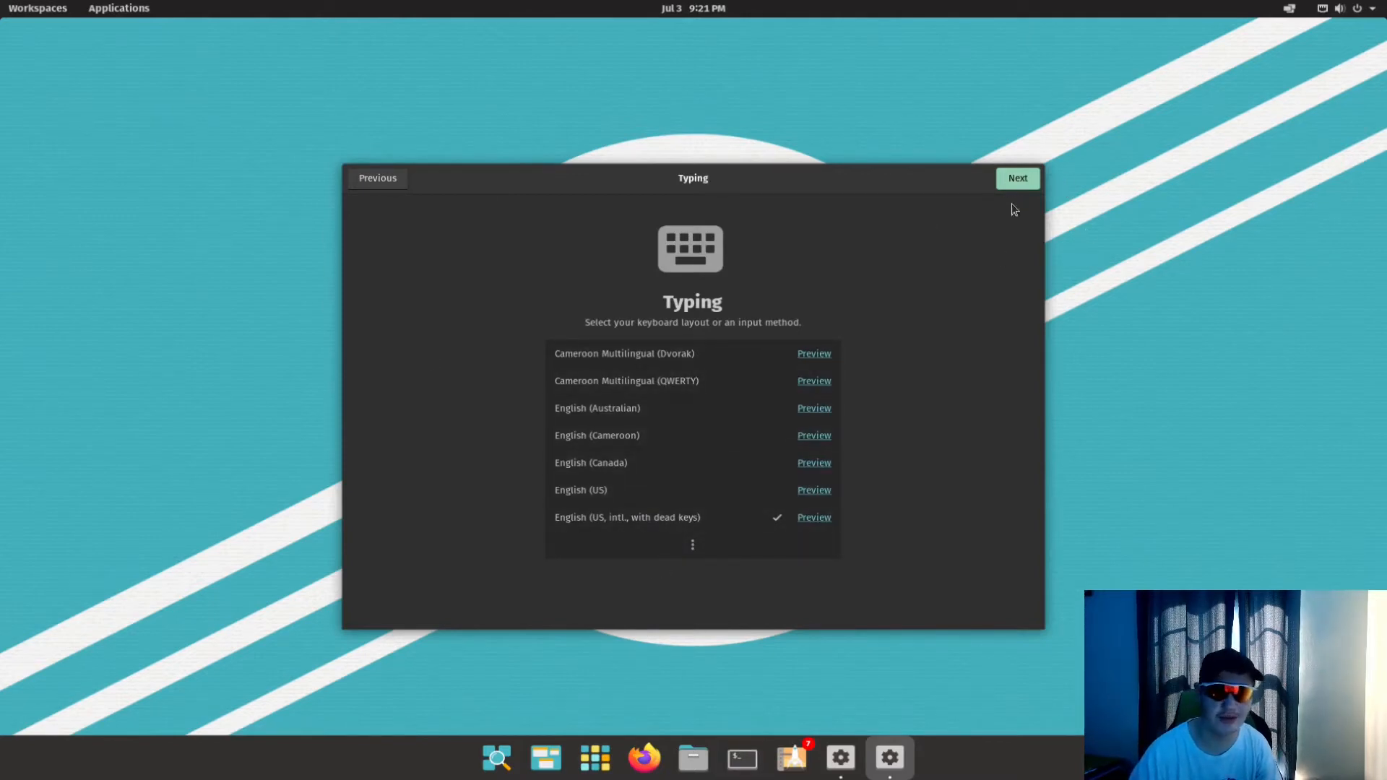
{"action": "left_click", "coordinate": [1010, 180]}
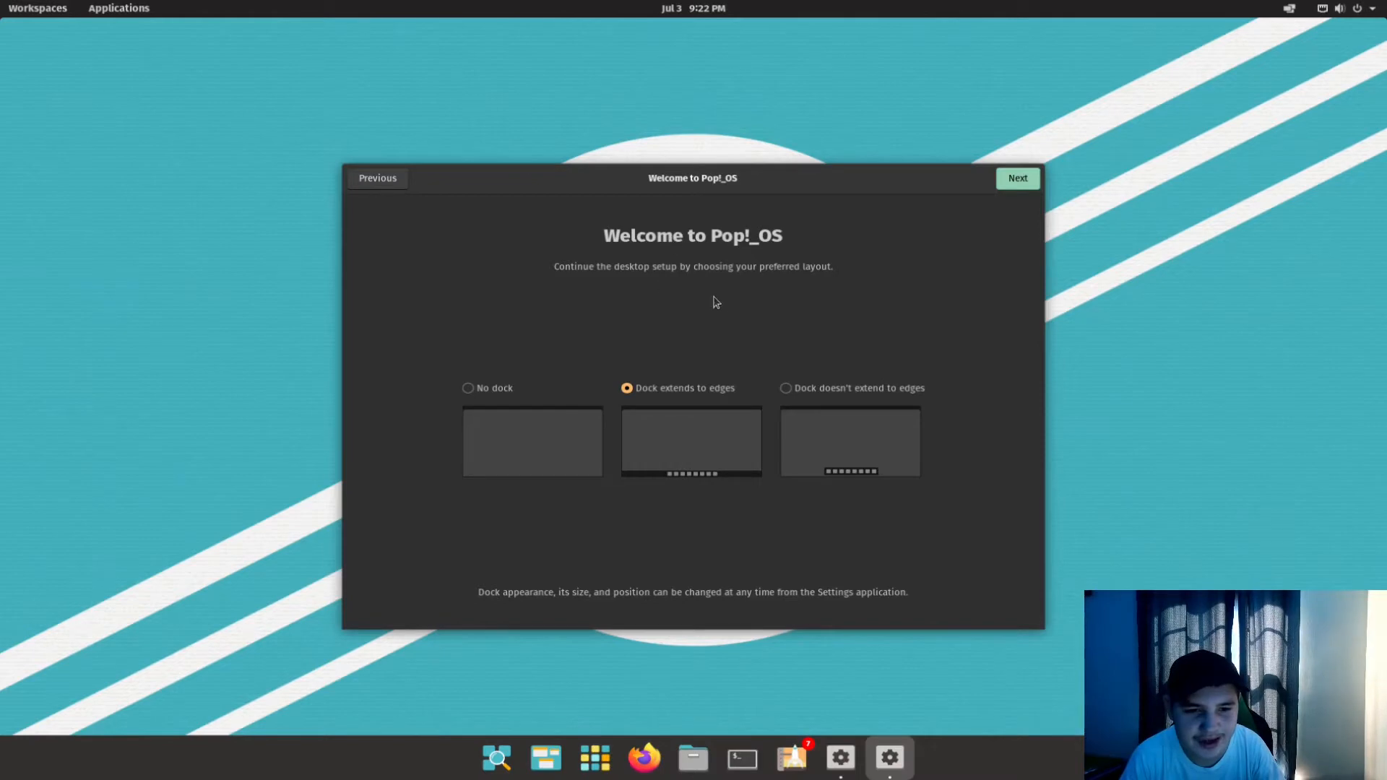
Try the No dock layout with the workspaces and applications overviews, and switch back to Dock extends to edges.
{"action": "left_click", "coordinate": [510, 389]}
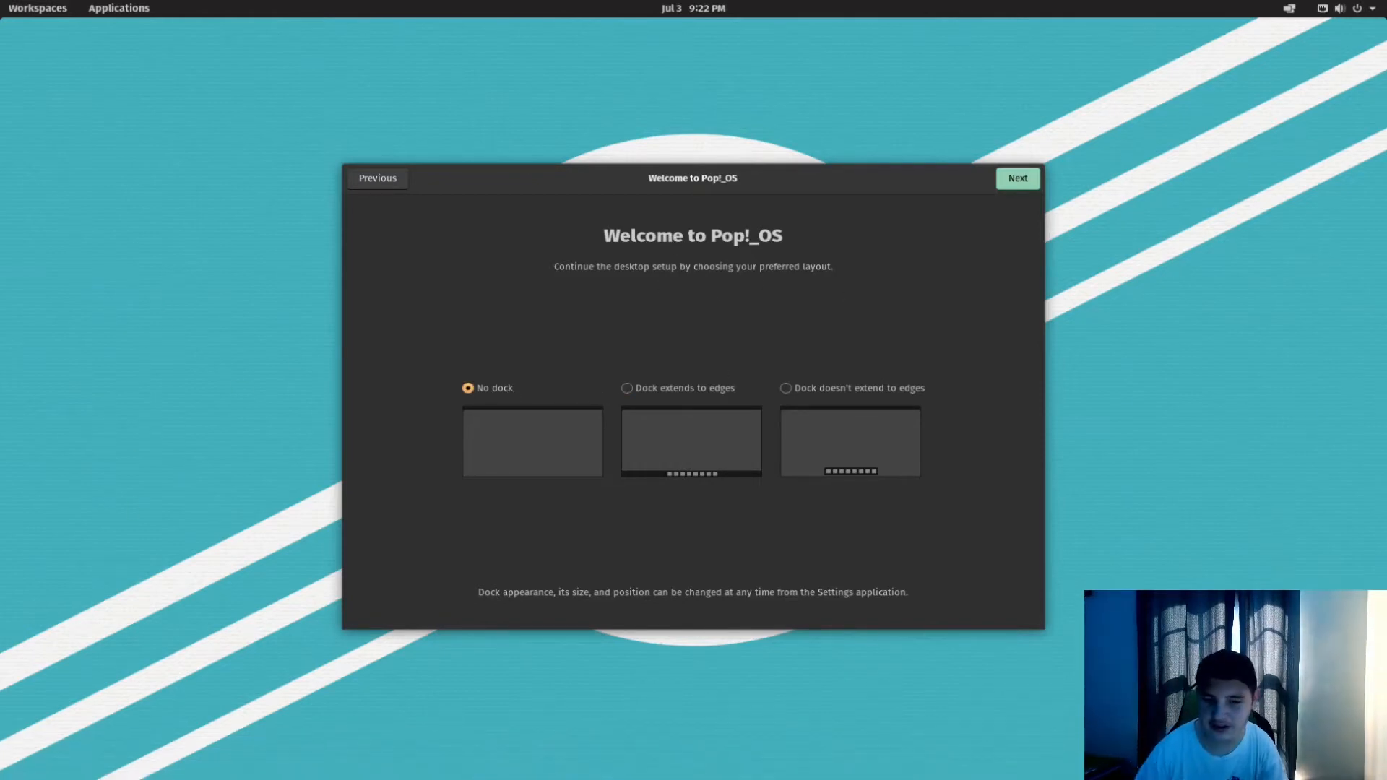
{"action": "left_click", "coordinate": [60, 12]}
{"action": "left_click", "coordinate": [59, 12]}
{"action": "left_click", "coordinate": [109, 16]}
{"action": "left_click", "coordinate": [126, 13]}
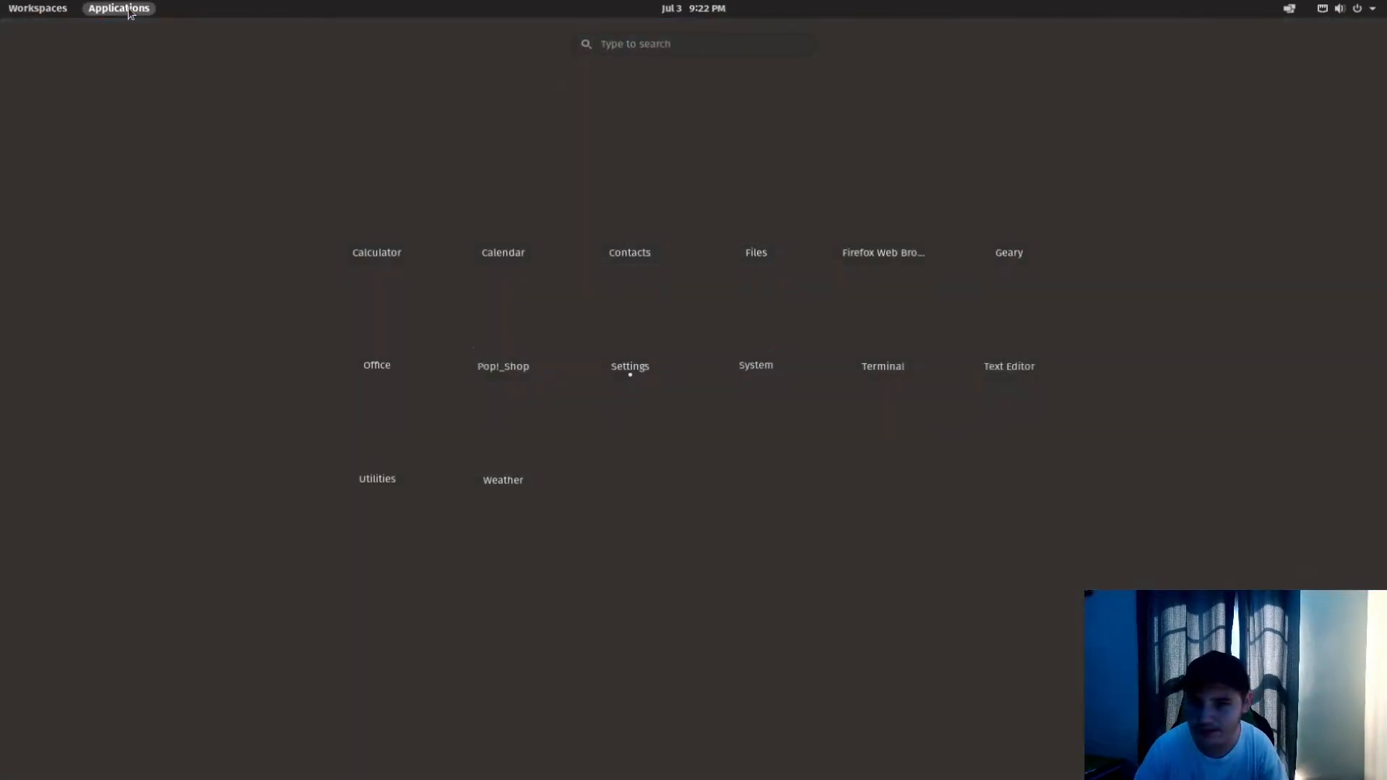
{"action": "left_click", "coordinate": [128, 13]}
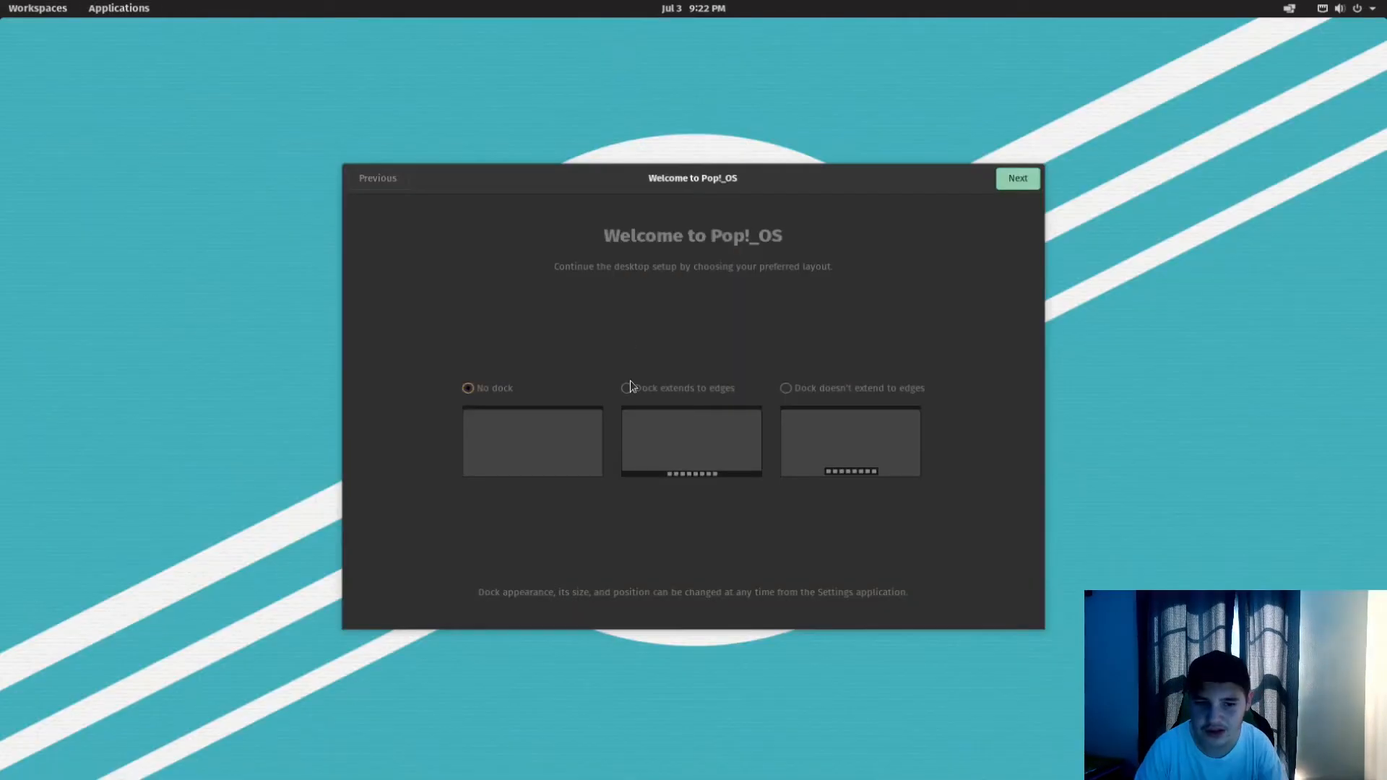
{"action": "left_click", "coordinate": [679, 396]}
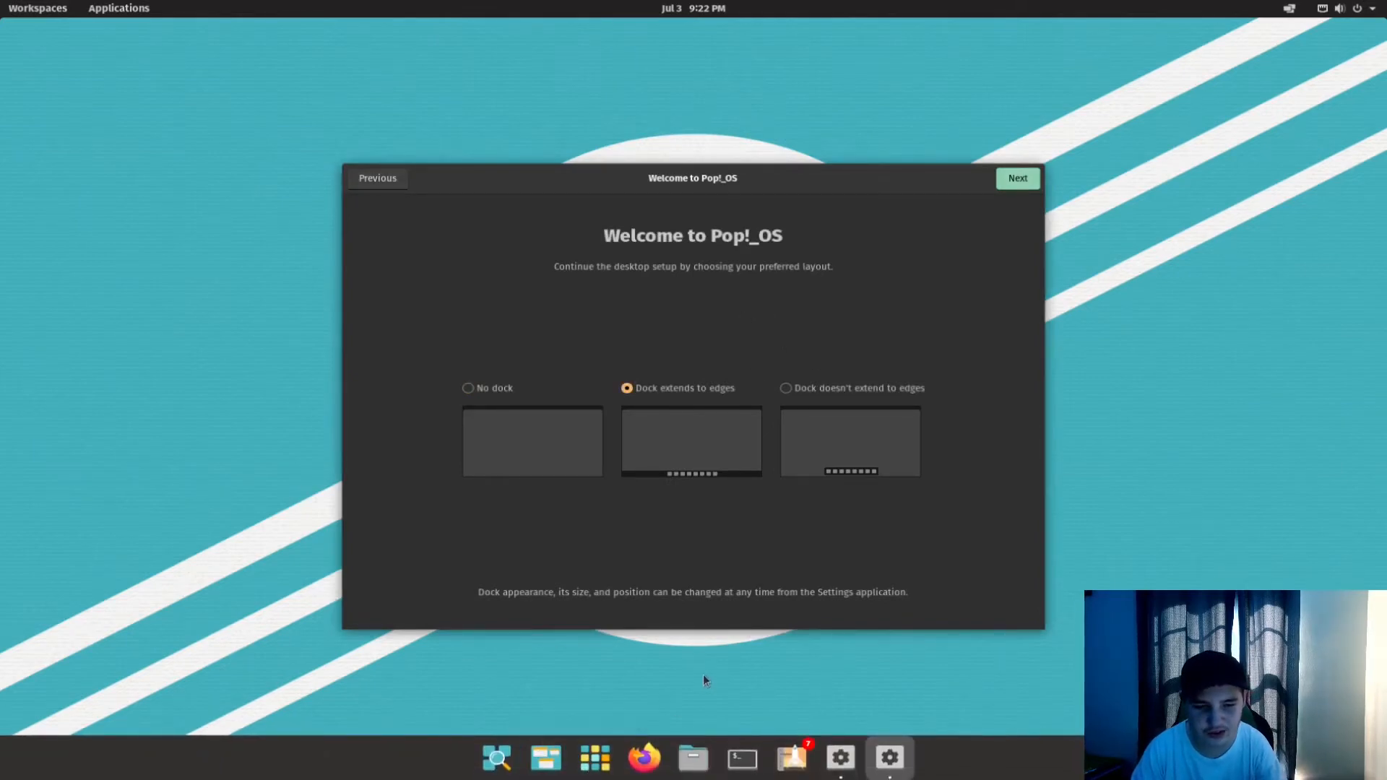
Choose the Dock doesn't extend to edges layout, and open and close the applications overview from the dock.
{"action": "left_click", "coordinate": [811, 398]}
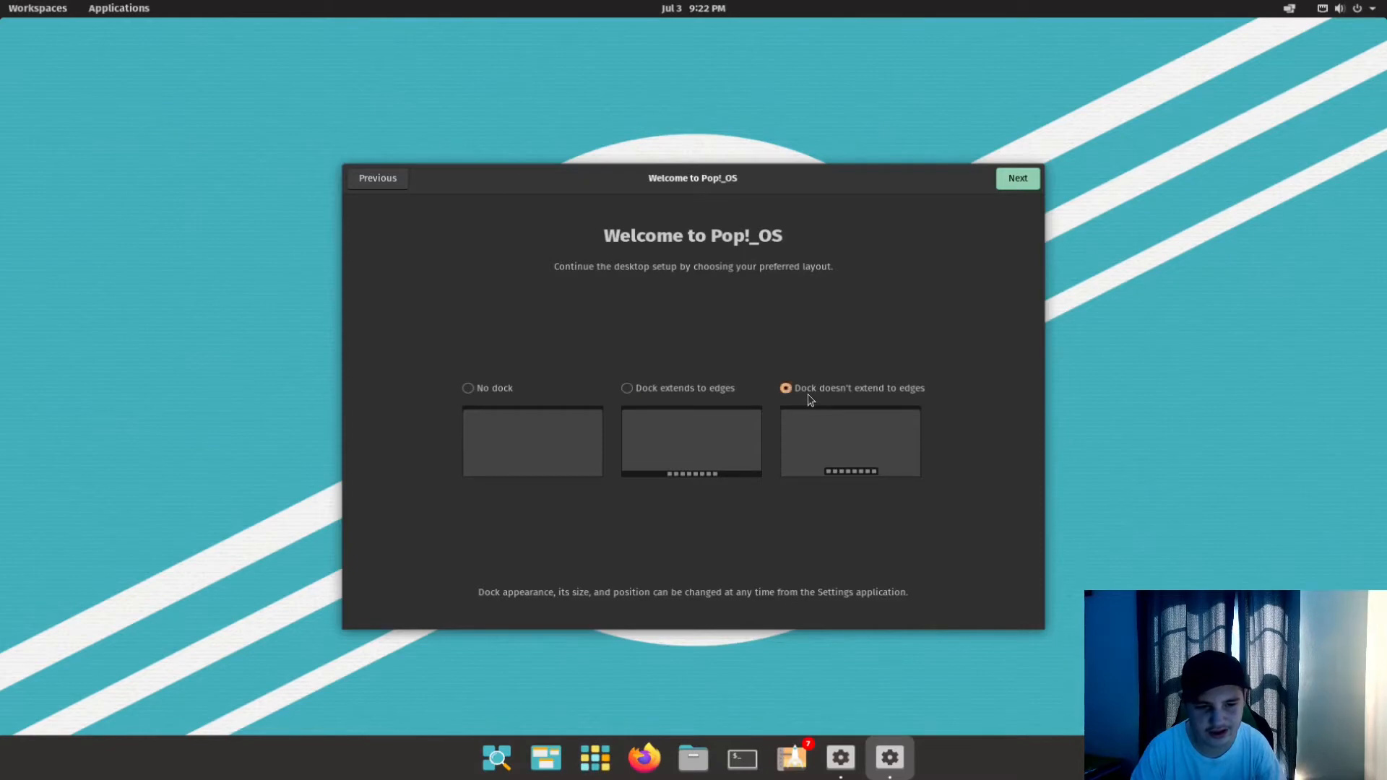
{"action": "left_click", "coordinate": [603, 754]}
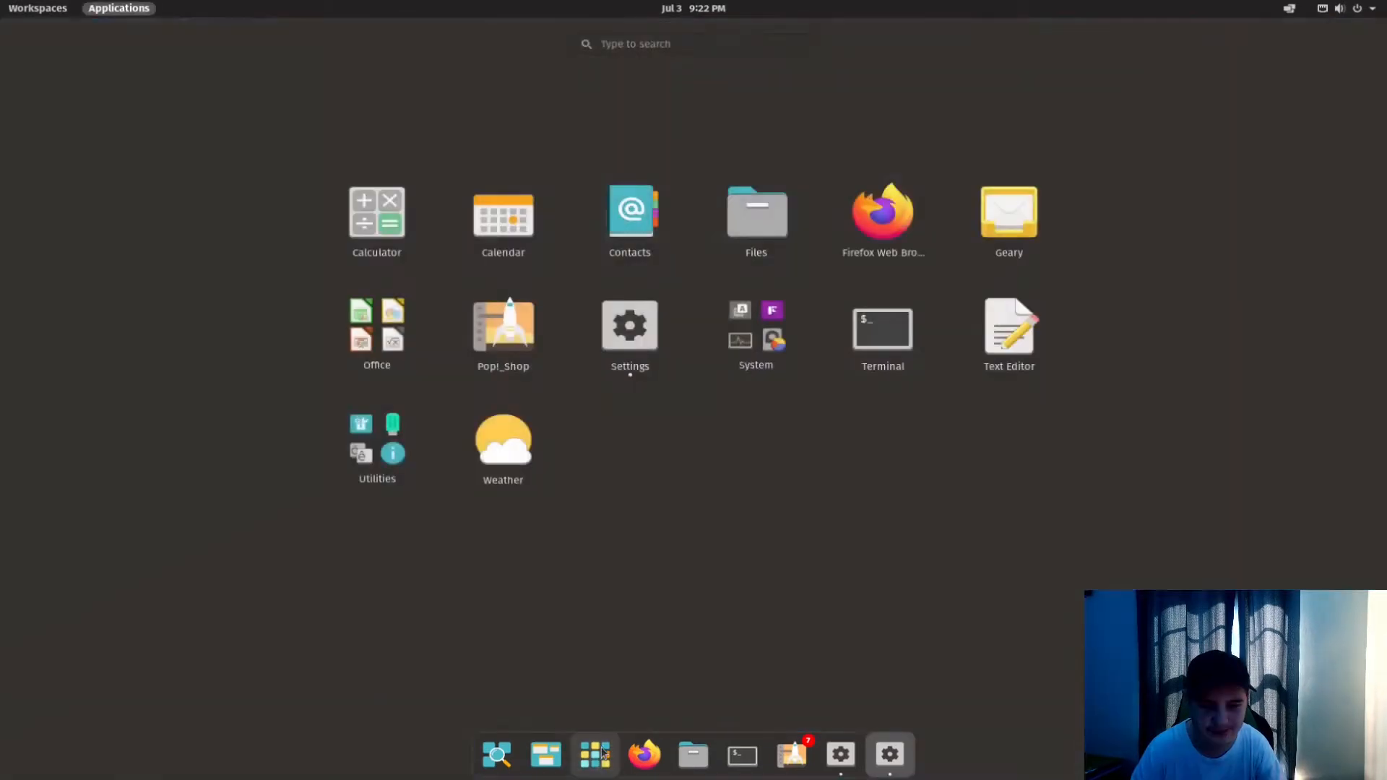
{"action": "left_click", "coordinate": [603, 754]}
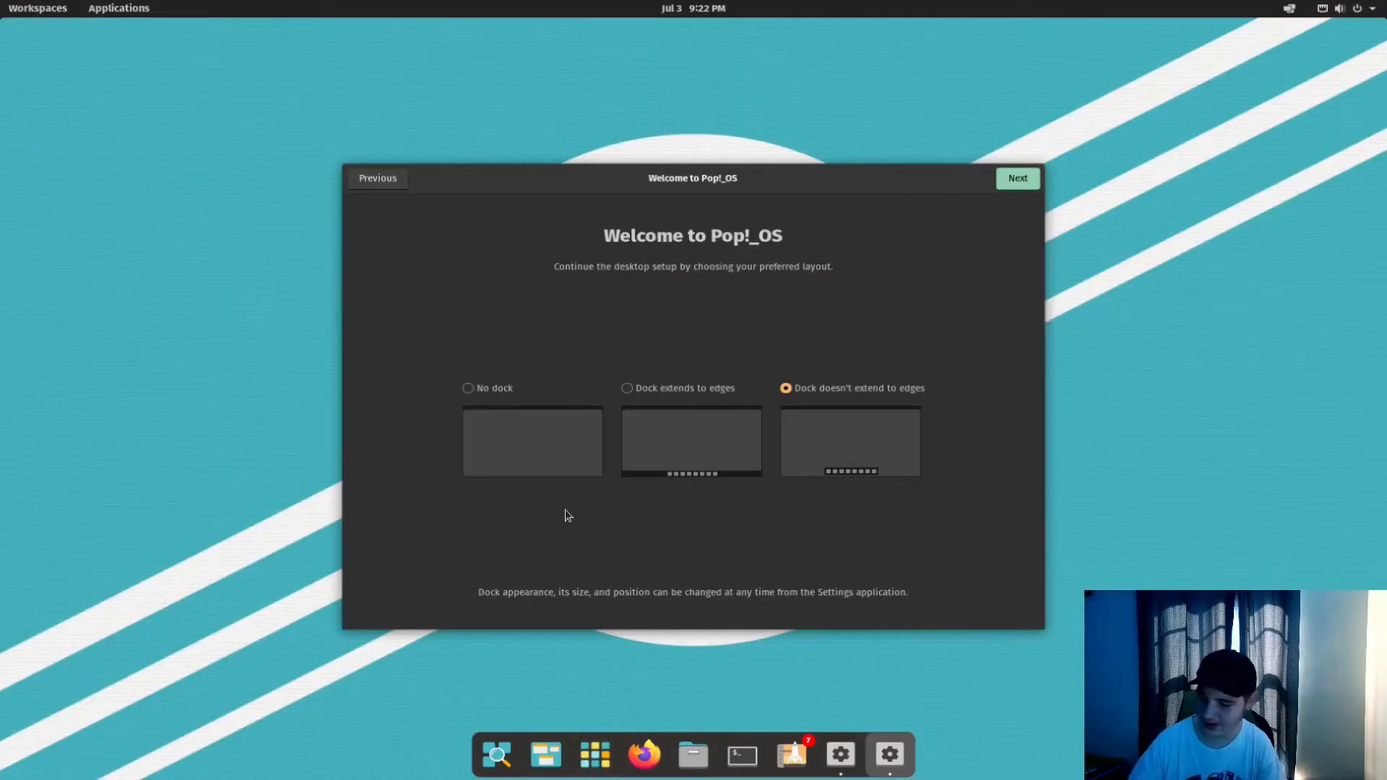
Try out the application launcher and use it to search for "files" and open the file manager.
{"action": "key", "text": "super"}
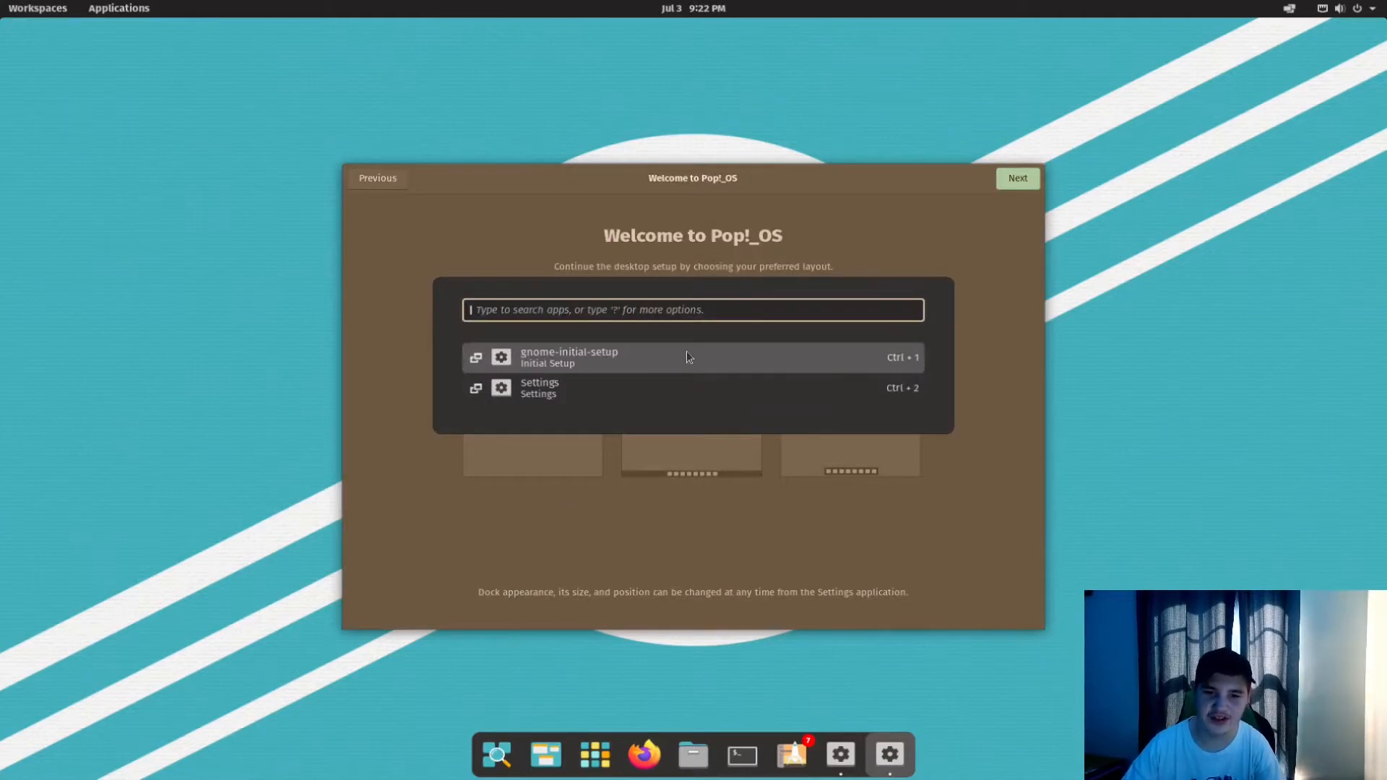
{"action": "key", "text": "Escape"}
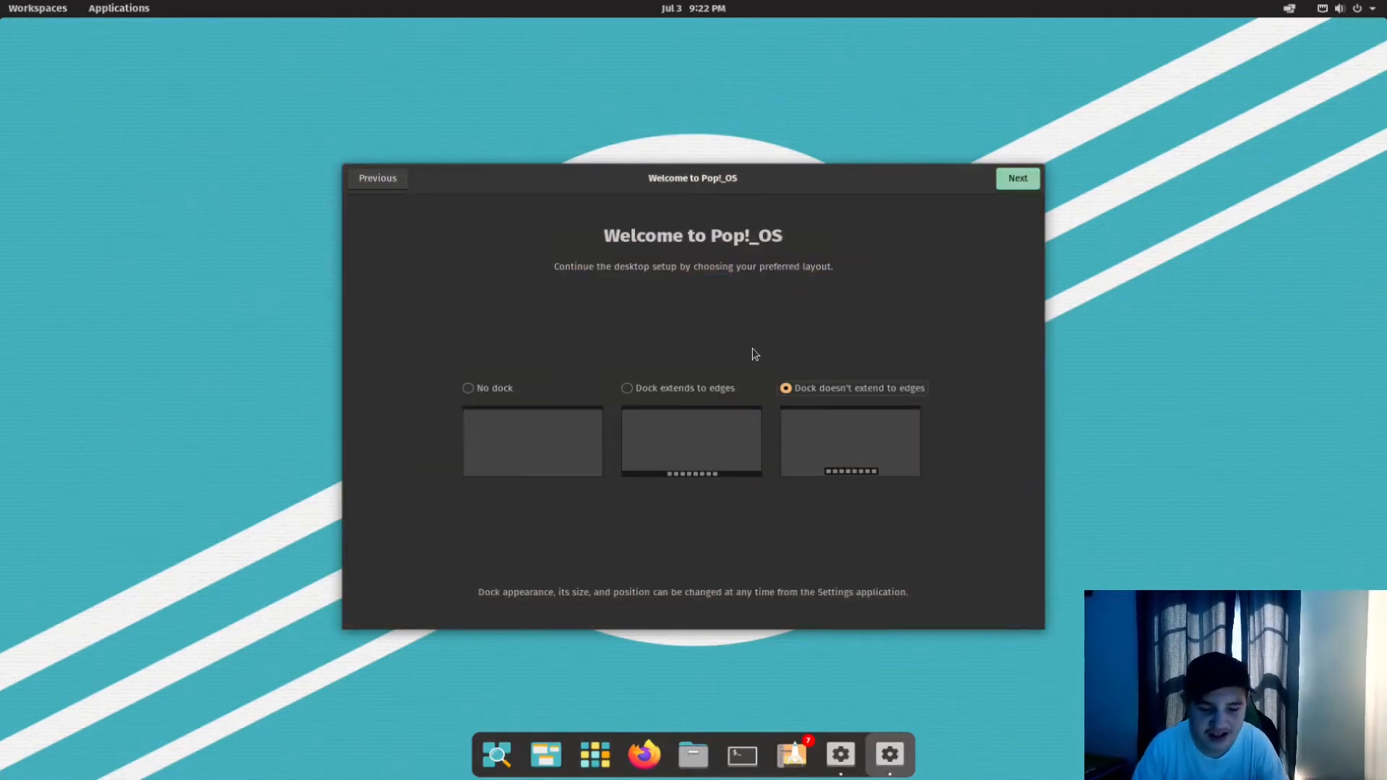
{"action": "key", "text": "super"}
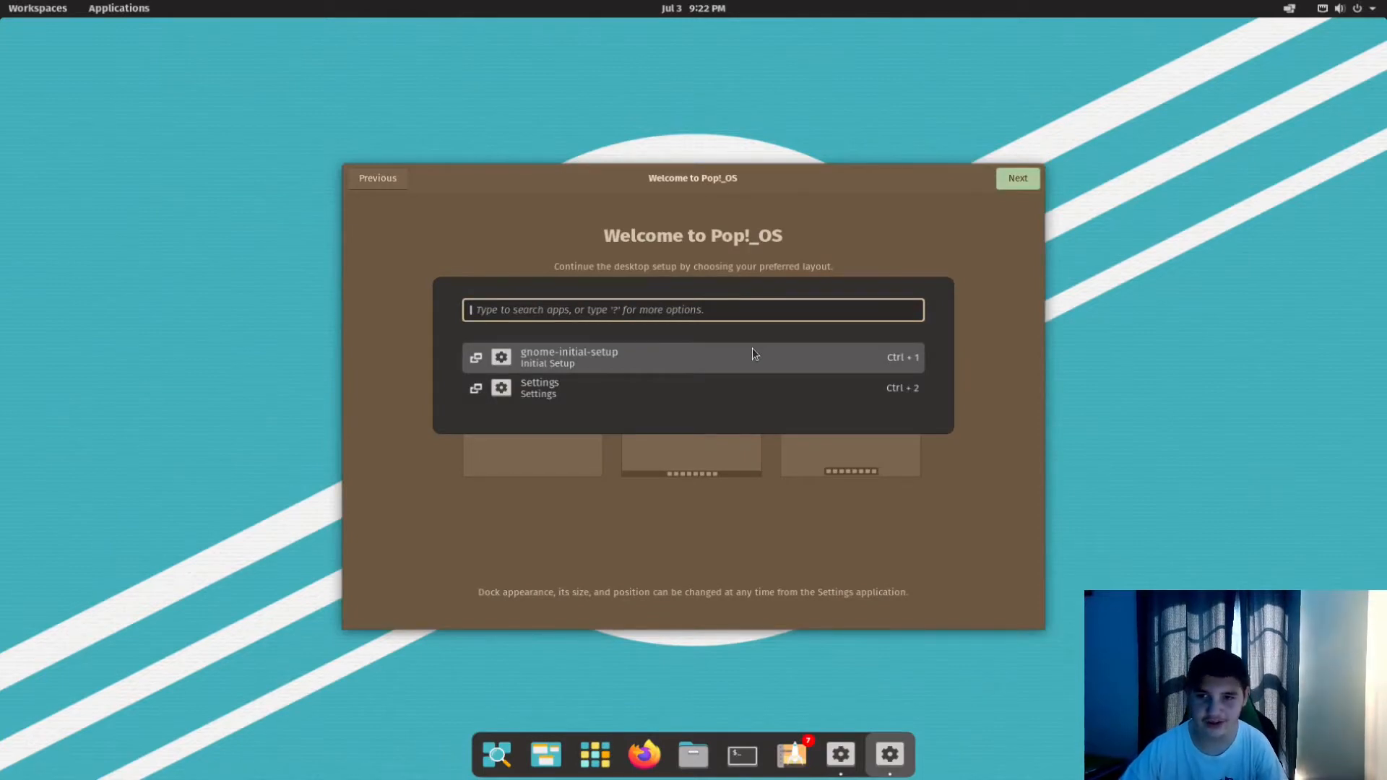
{"action": "key", "text": "Escape"}
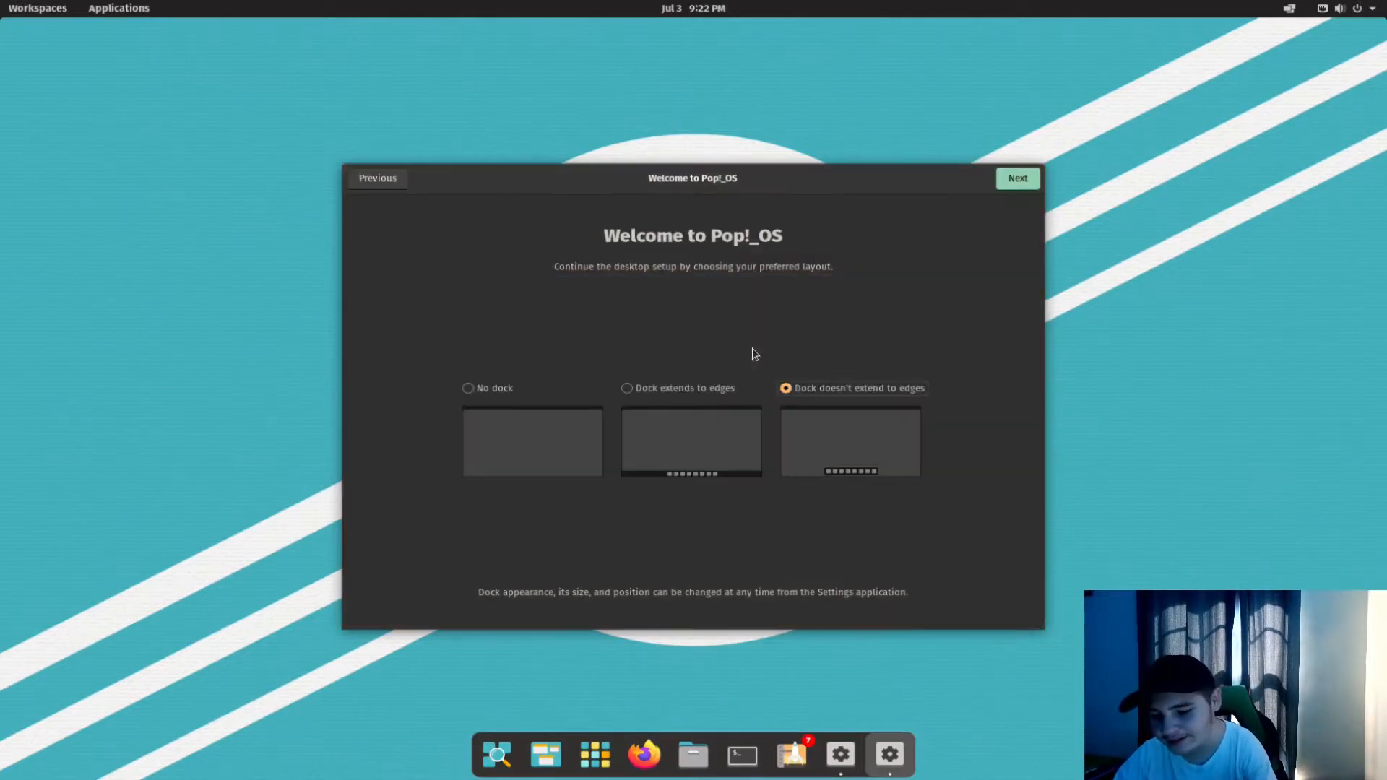
{"action": "key", "text": "super"}
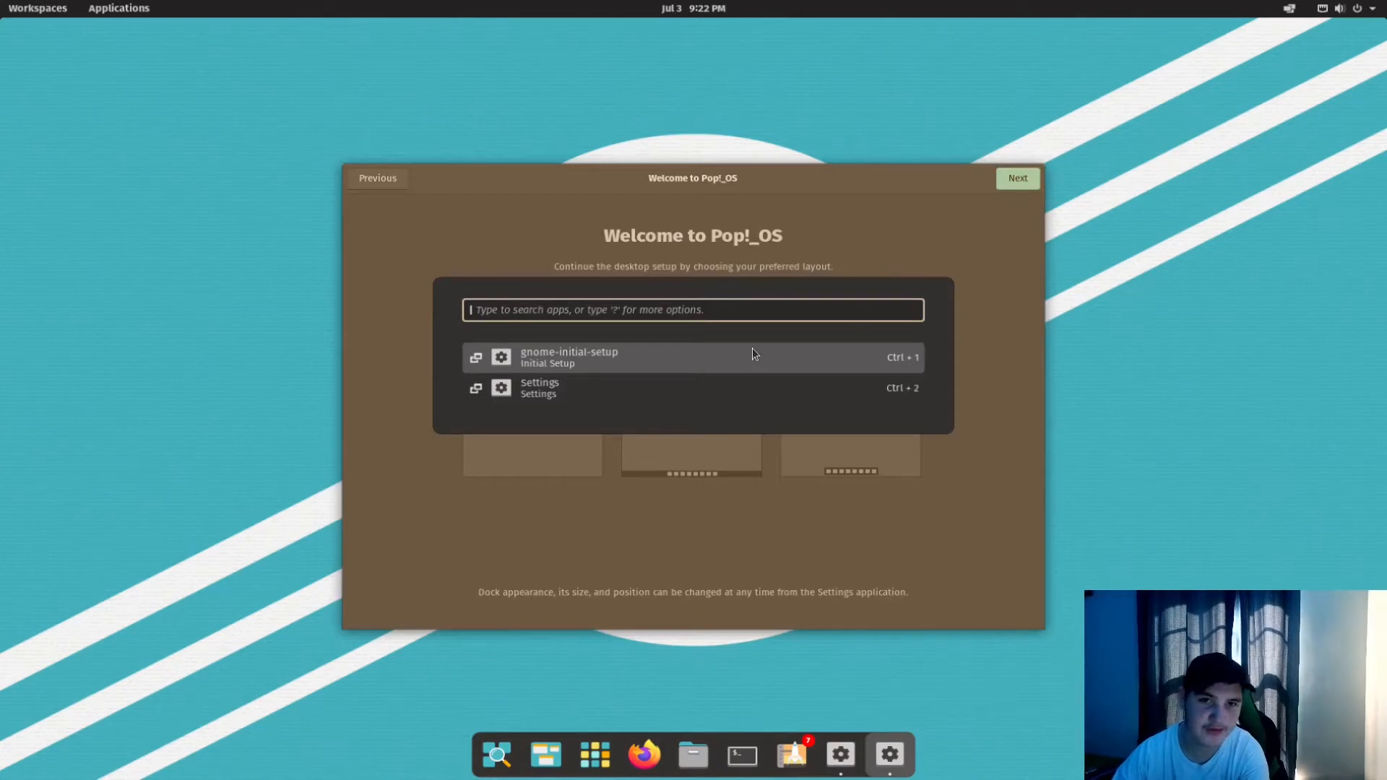
{"action": "type", "text": "f"}
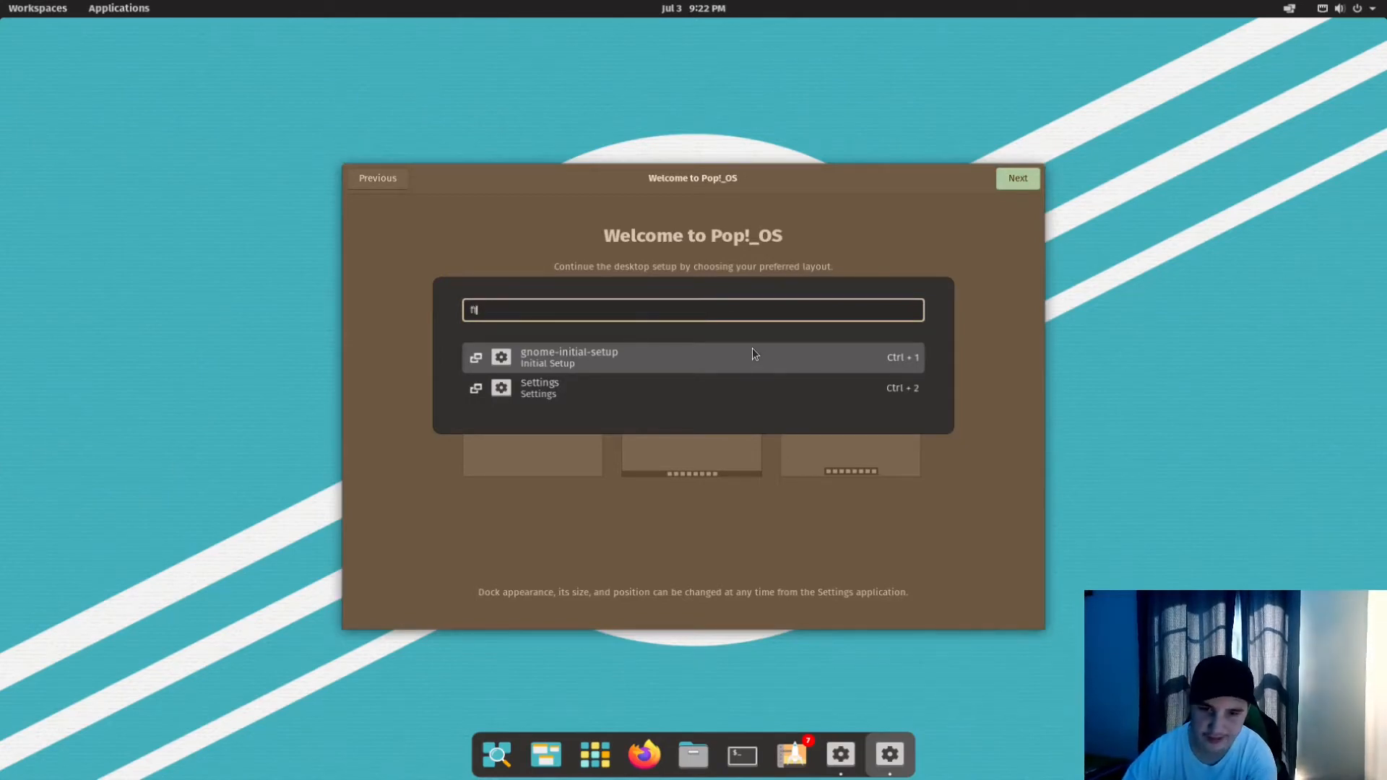
{"action": "type", "text": "iles"}
{"action": "key", "text": "Return"}
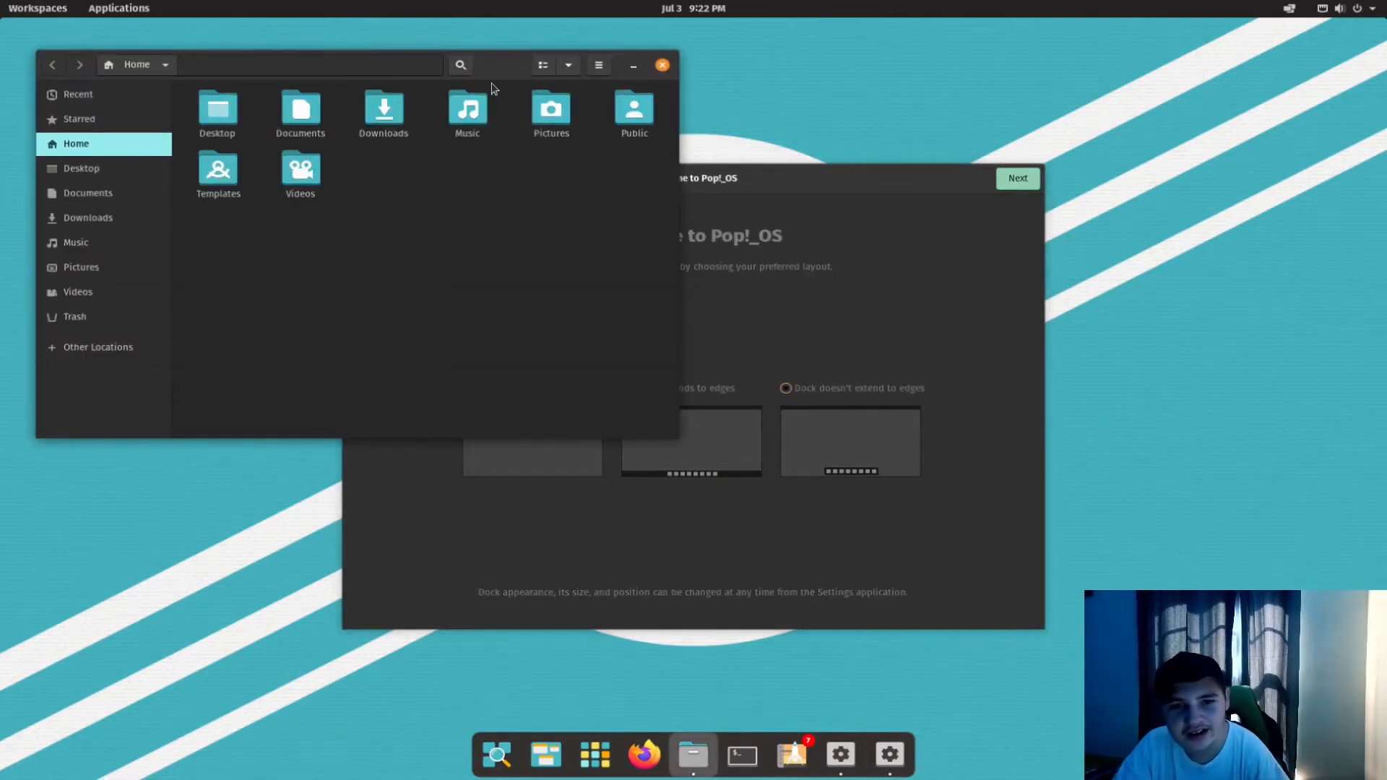
Move the file manager window in front of the setup window, look over the home folder, and close the window.
{"action": "left_click_drag", "start_coordinate": [516, 72], "coordinate": [432, 196]}
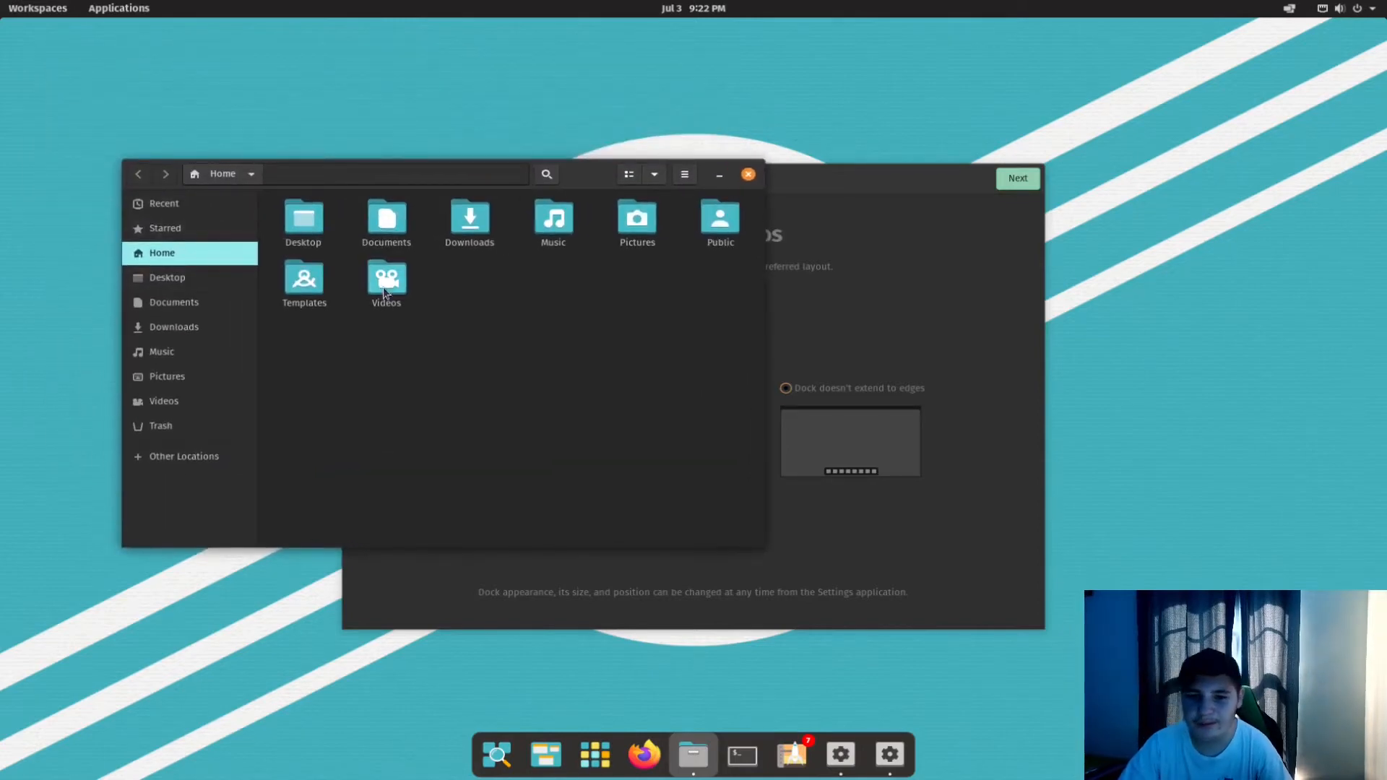
{"action": "left_click_drag", "start_coordinate": [622, 426], "coordinate": [437, 483]}
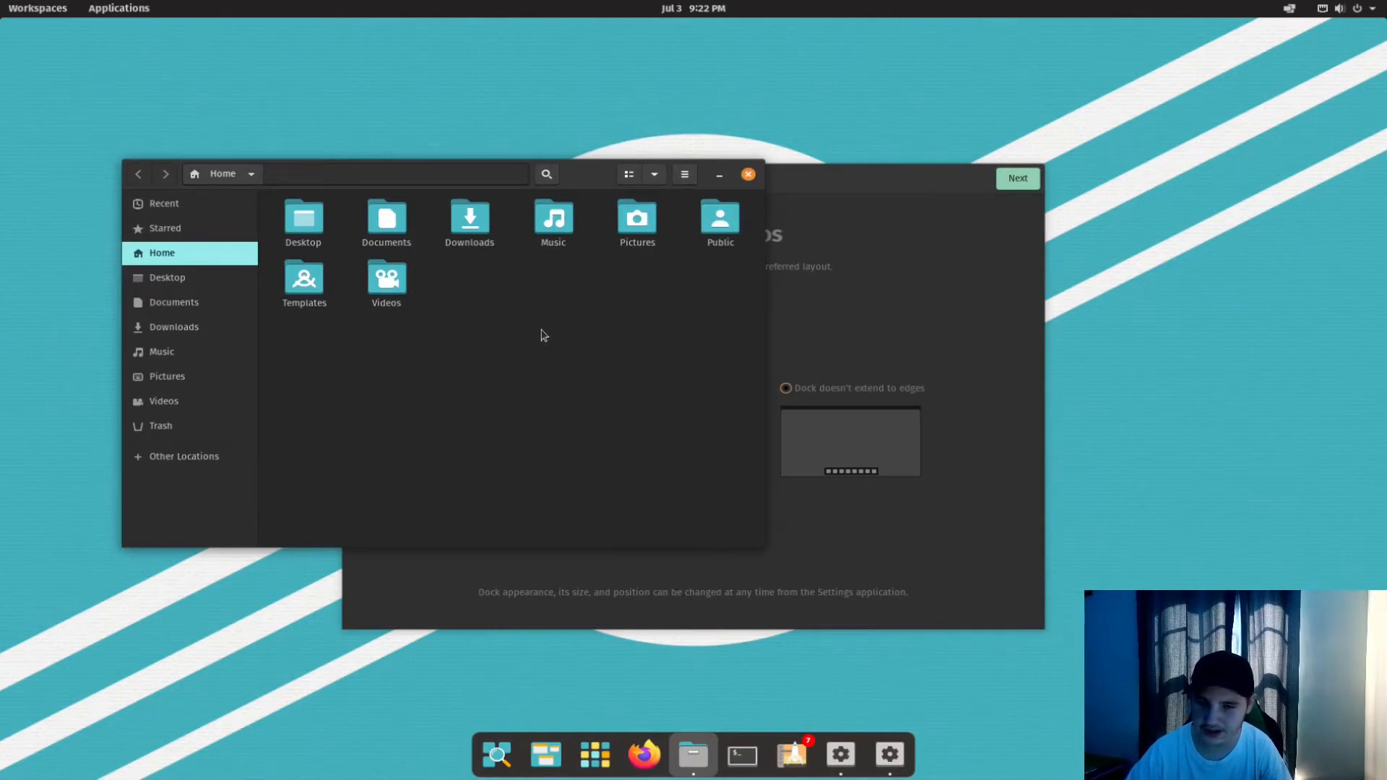
{"action": "key", "text": "ctrl+w"}
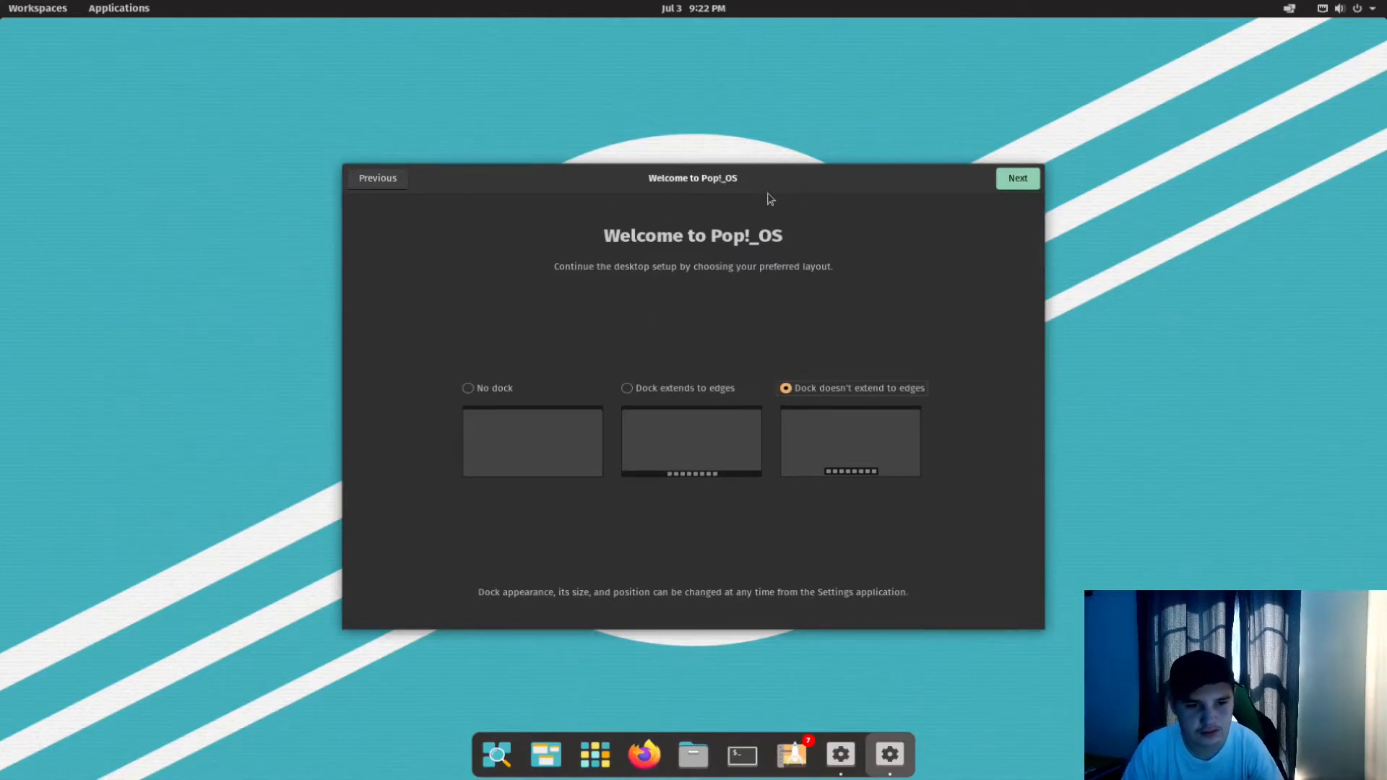
Accept the dock layout, turn off Show Applications Button for the top bar, and briefly view the workspaces overview.
{"action": "left_click", "coordinate": [1015, 179]}
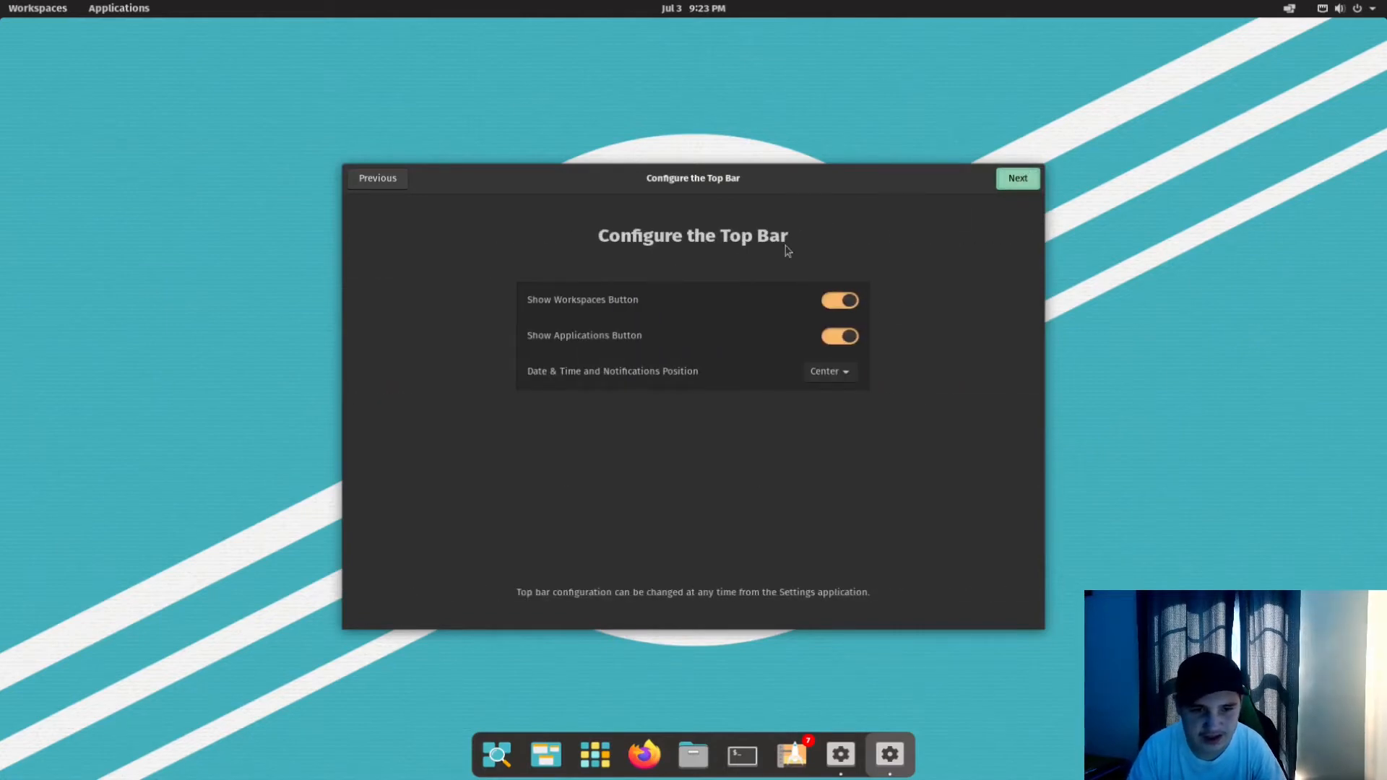
{"action": "left_click", "coordinate": [841, 340]}
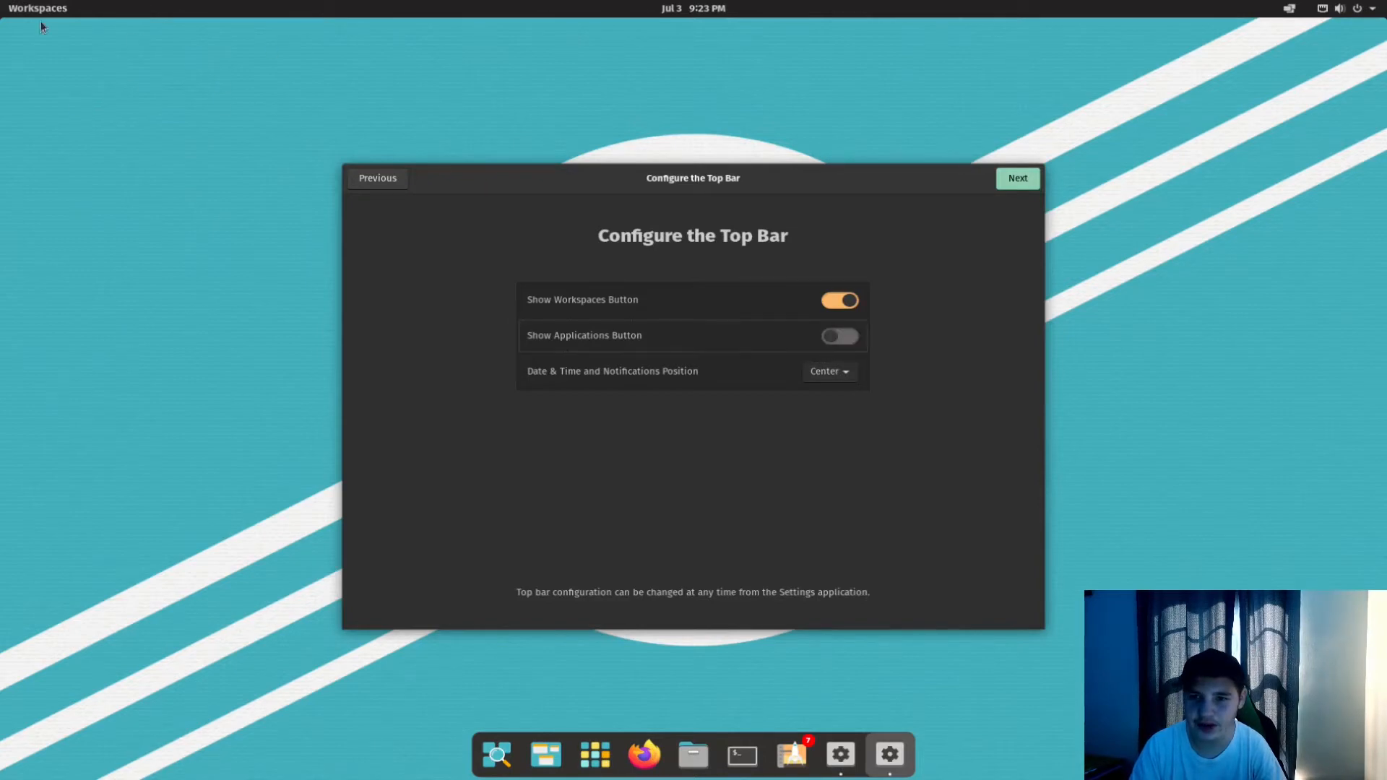
{"action": "left_click", "coordinate": [38, 9]}
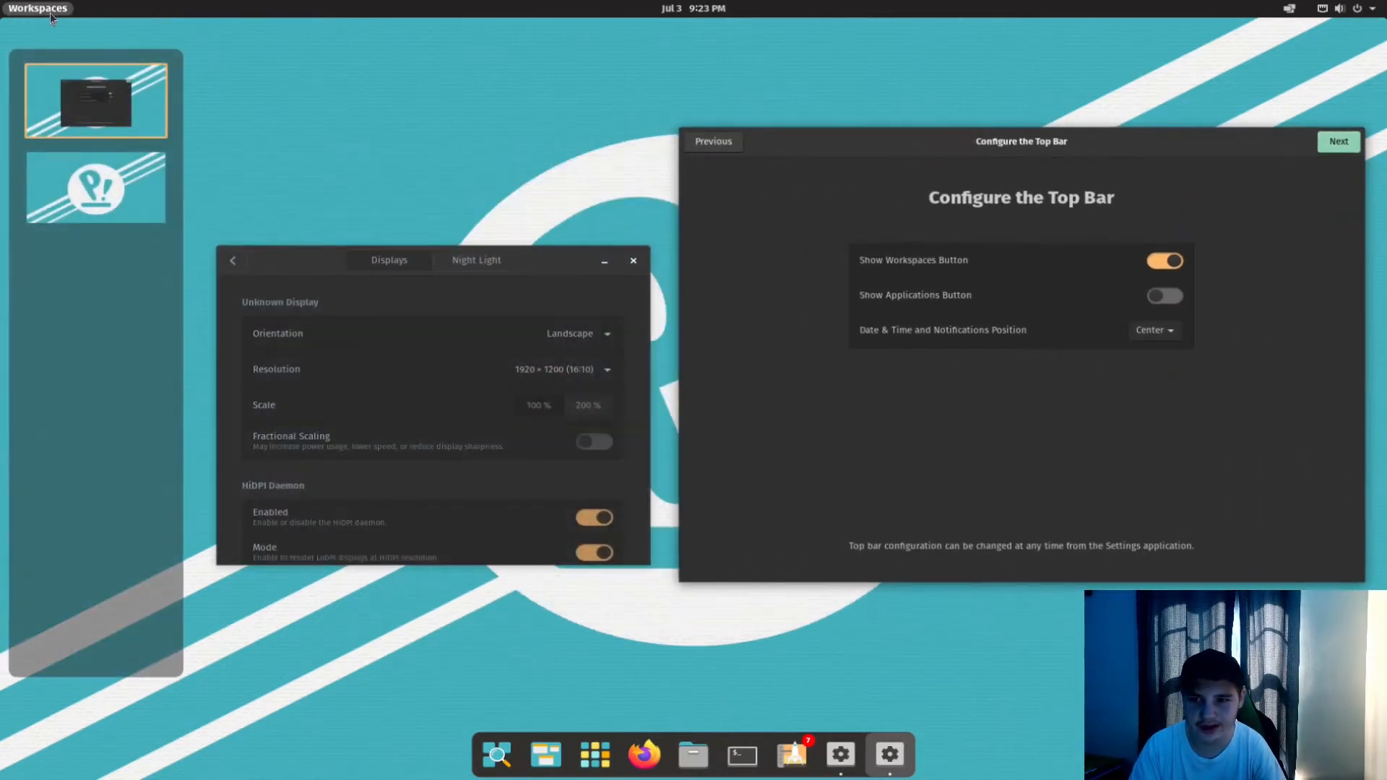
{"action": "left_click", "coordinate": [50, 11]}
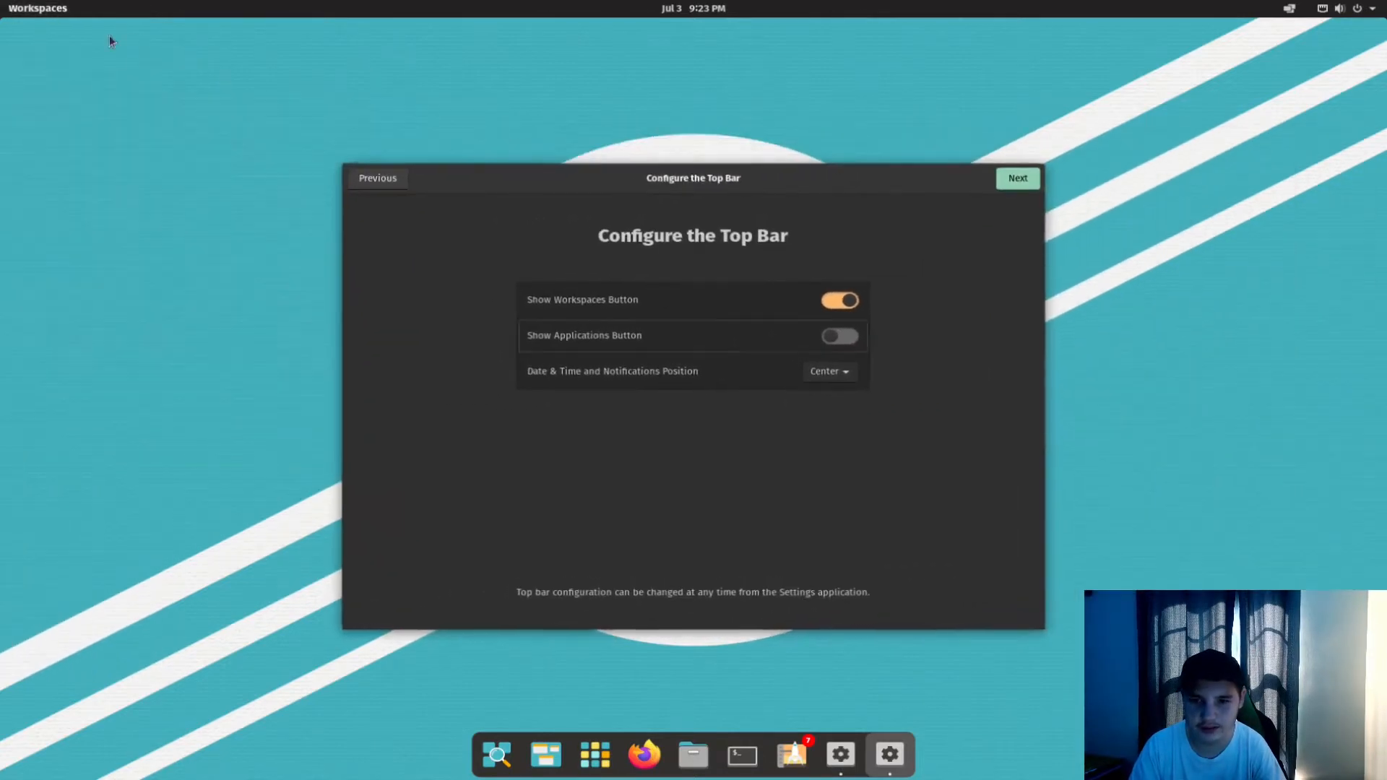
Turn off Show Workspaces Button, try the Right and Left positions for Date & Time and Notifications, and return the position to Center.
{"action": "left_click", "coordinate": [843, 302]}
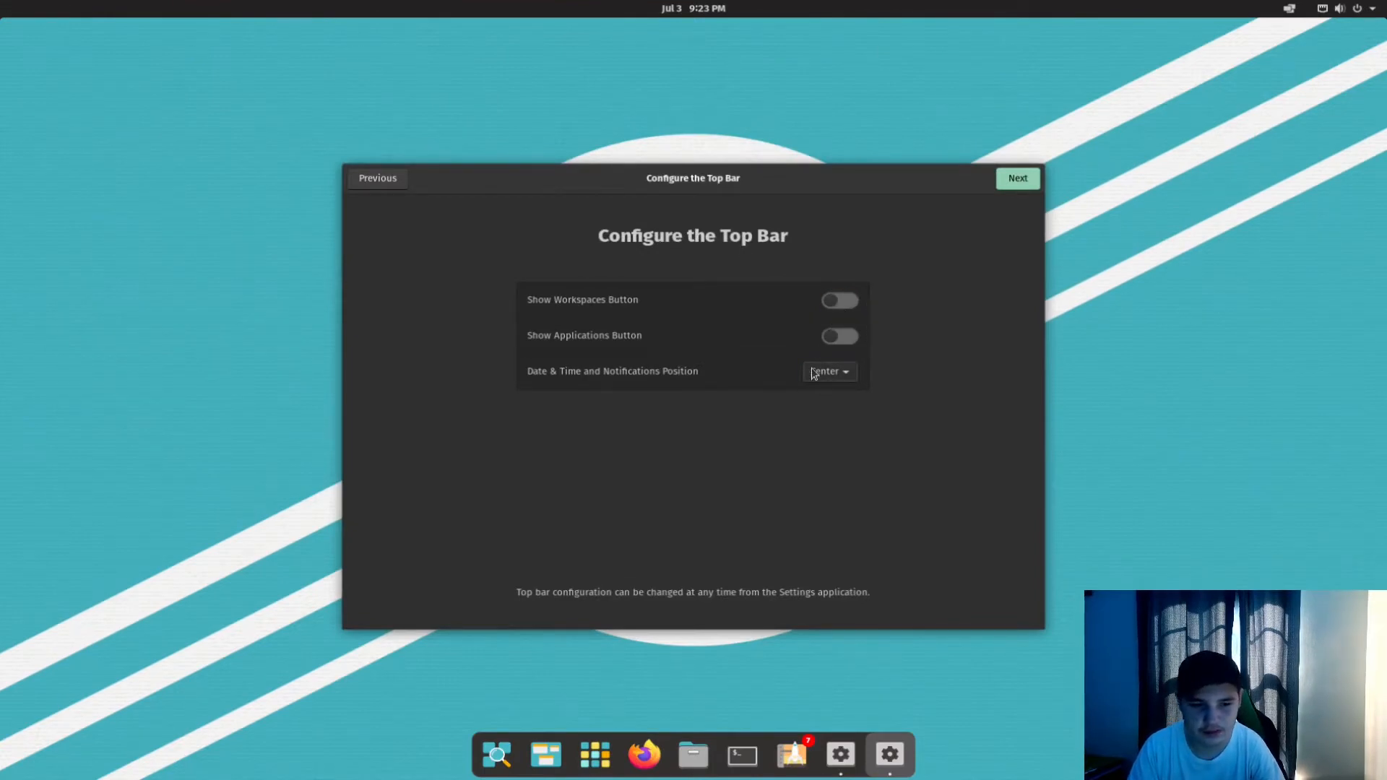
{"action": "left_click", "coordinate": [828, 372]}
{"action": "left_click", "coordinate": [829, 412]}
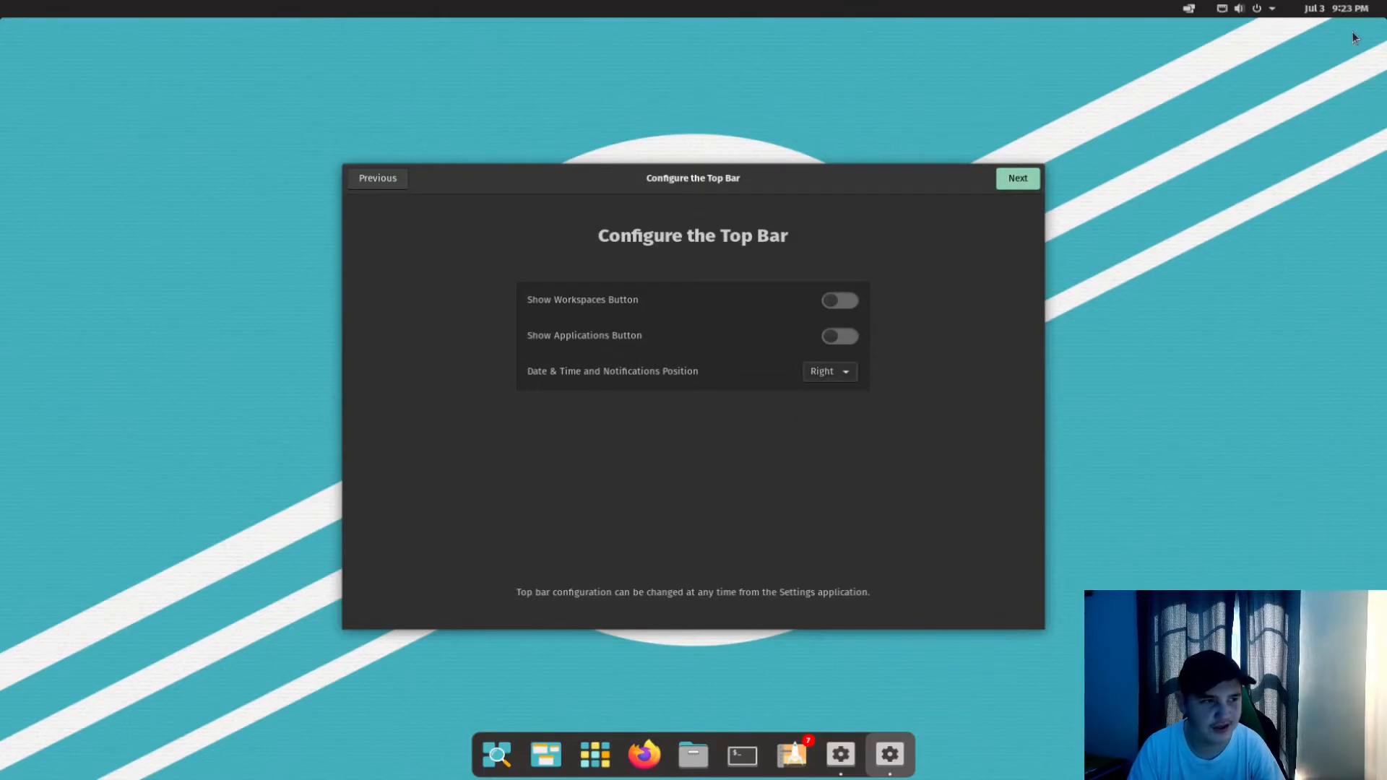
{"action": "left_click", "coordinate": [843, 381]}
{"action": "left_click", "coordinate": [824, 354]}
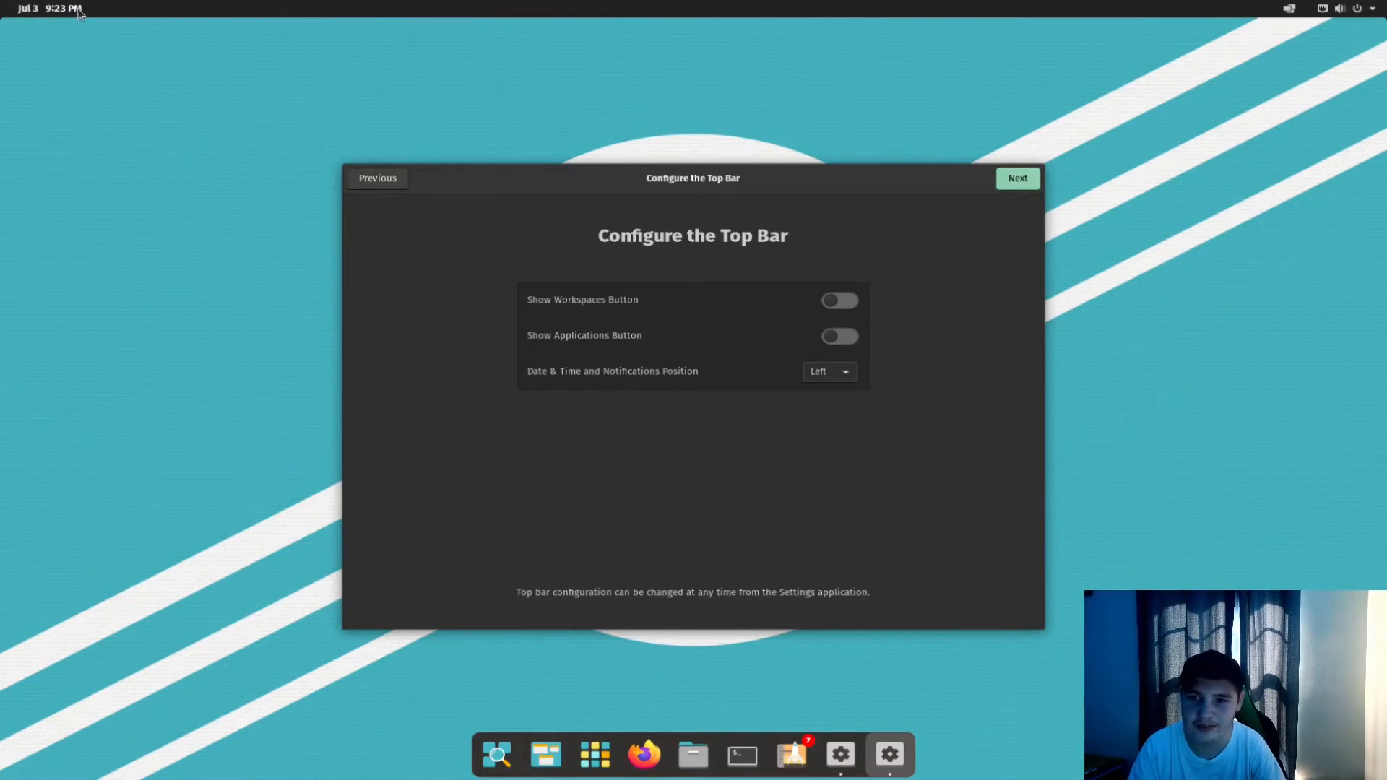
{"action": "left_click", "coordinate": [820, 376]}
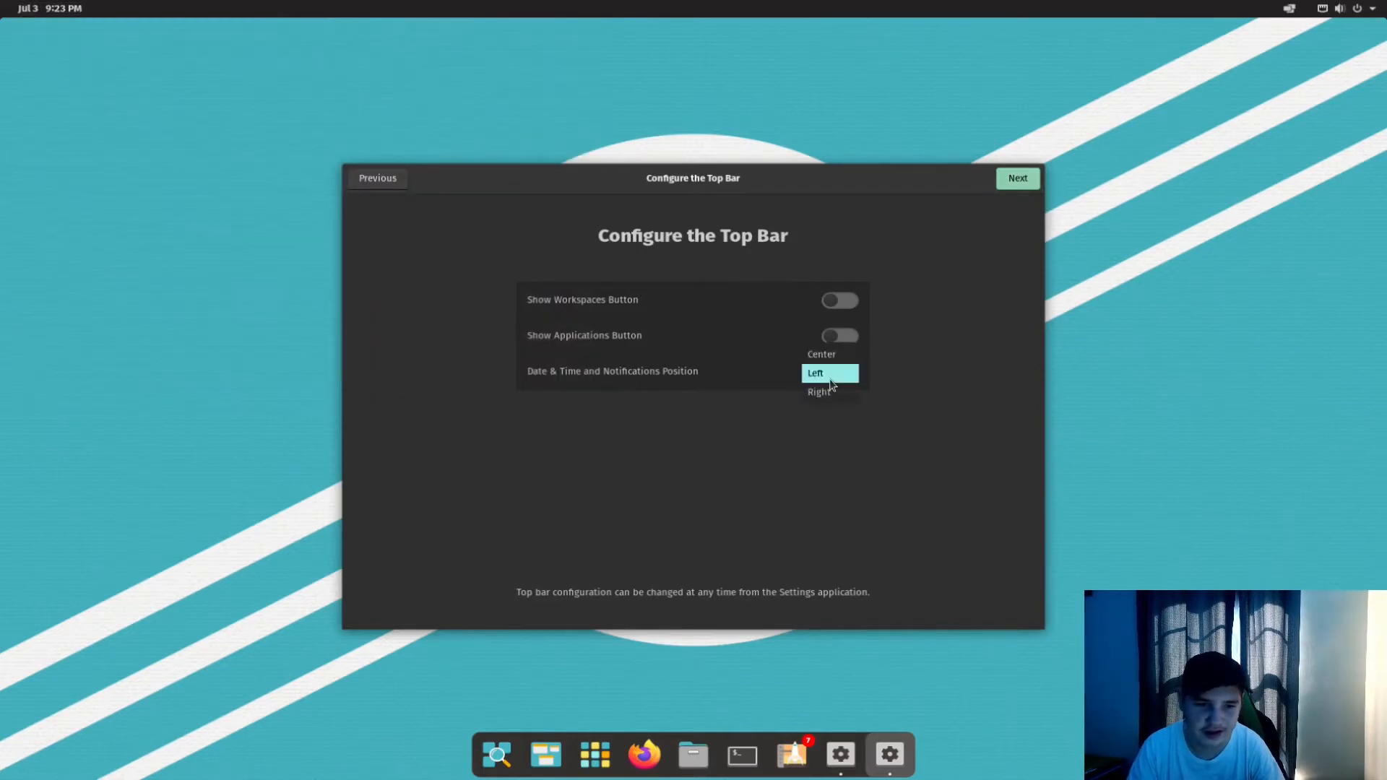
{"action": "left_click", "coordinate": [822, 354]}
Try Show Applications Button in the top bar, then leave only Show Workspaces Button turned on.
{"action": "left_click", "coordinate": [854, 305]}
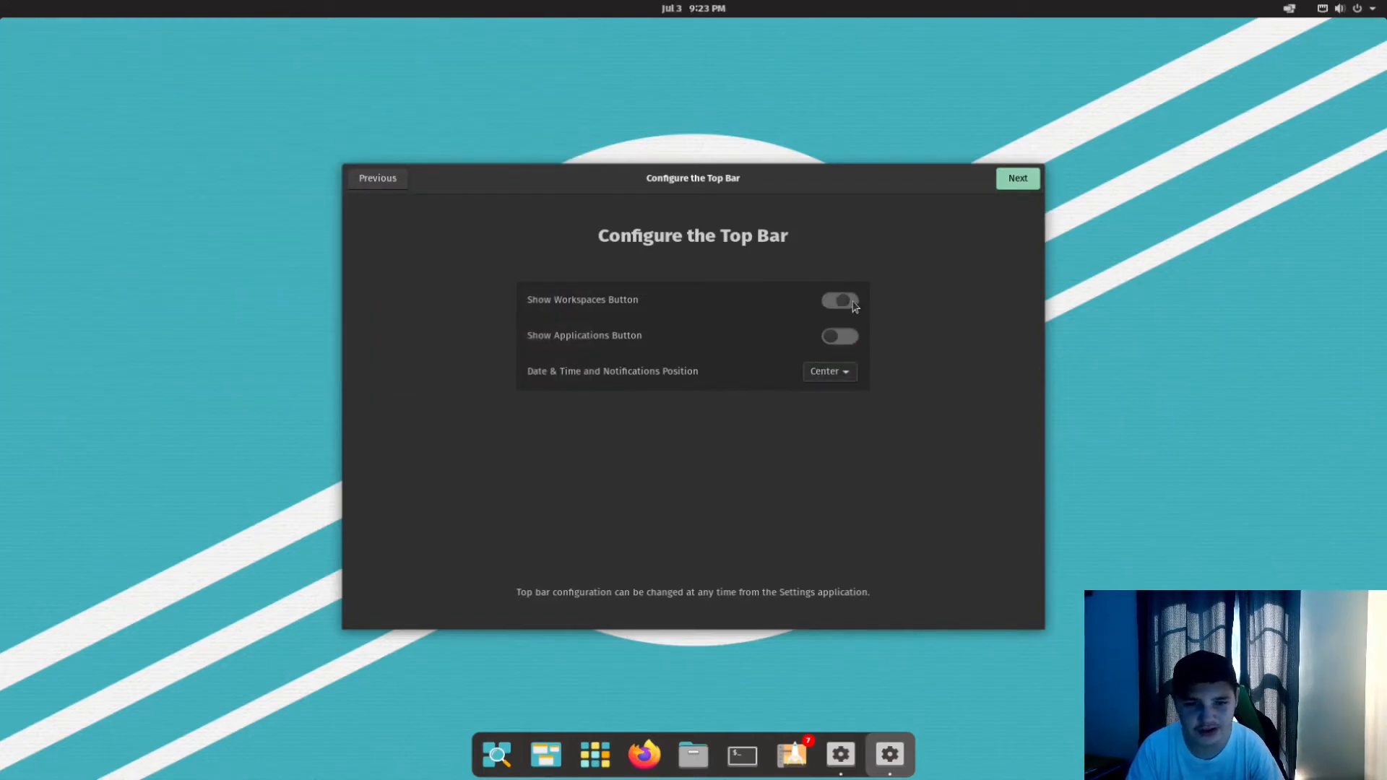
{"action": "left_click", "coordinate": [840, 337]}
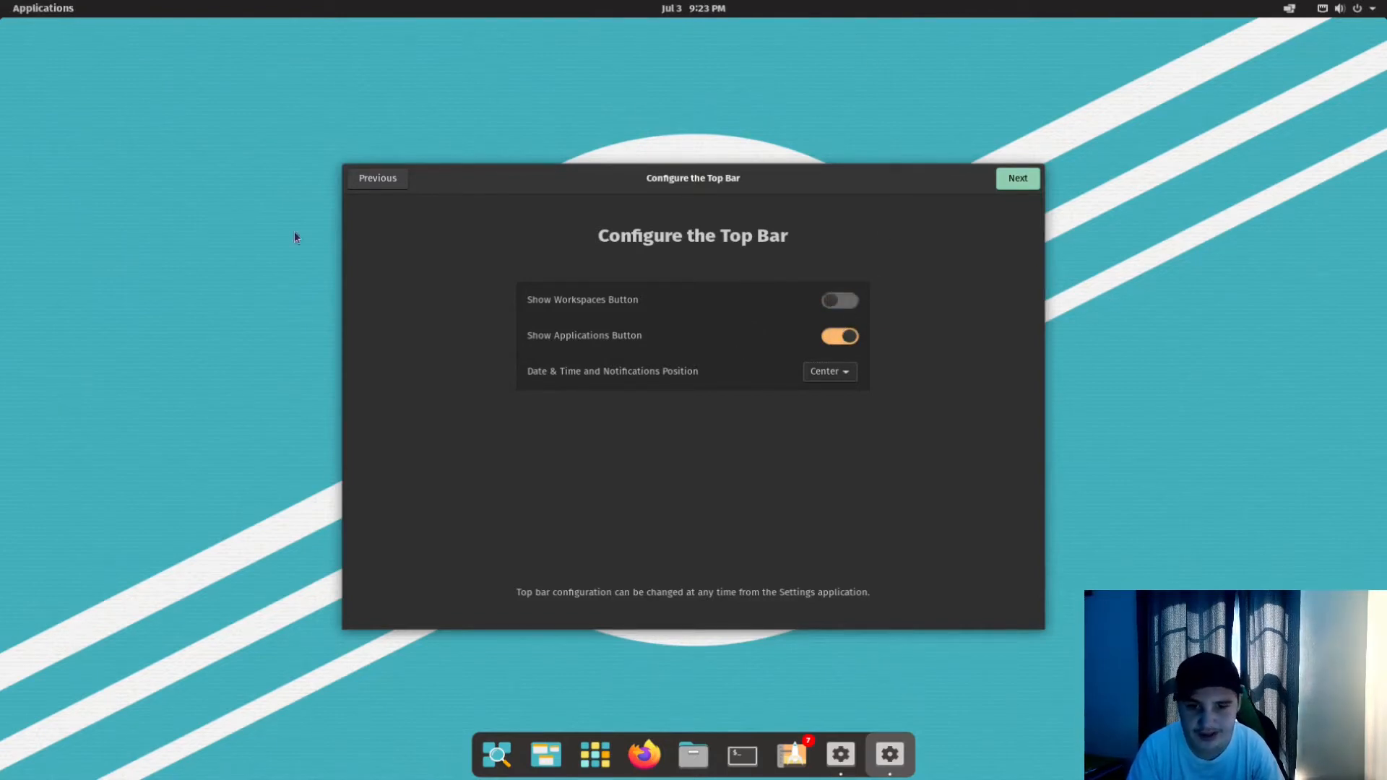
{"action": "left_click", "coordinate": [838, 300]}
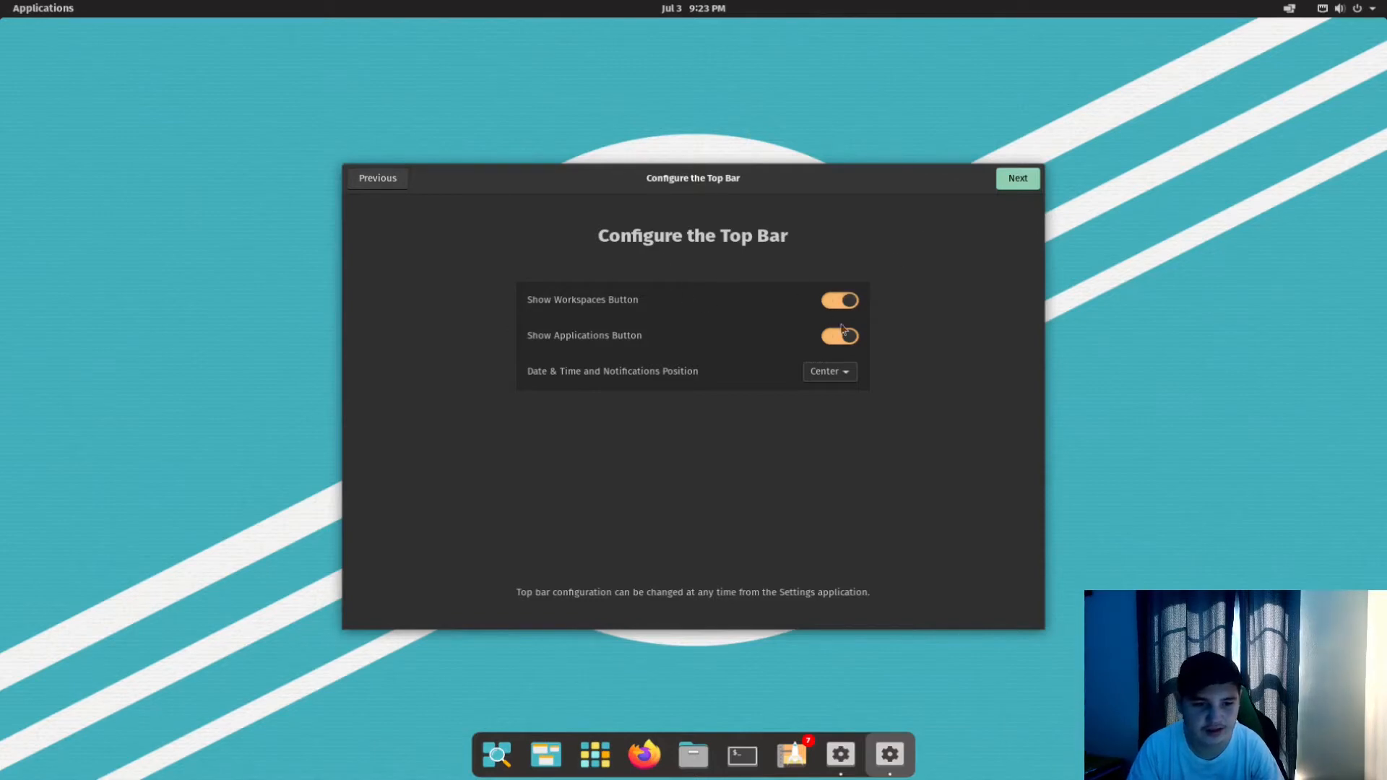
{"action": "left_click", "coordinate": [841, 336]}
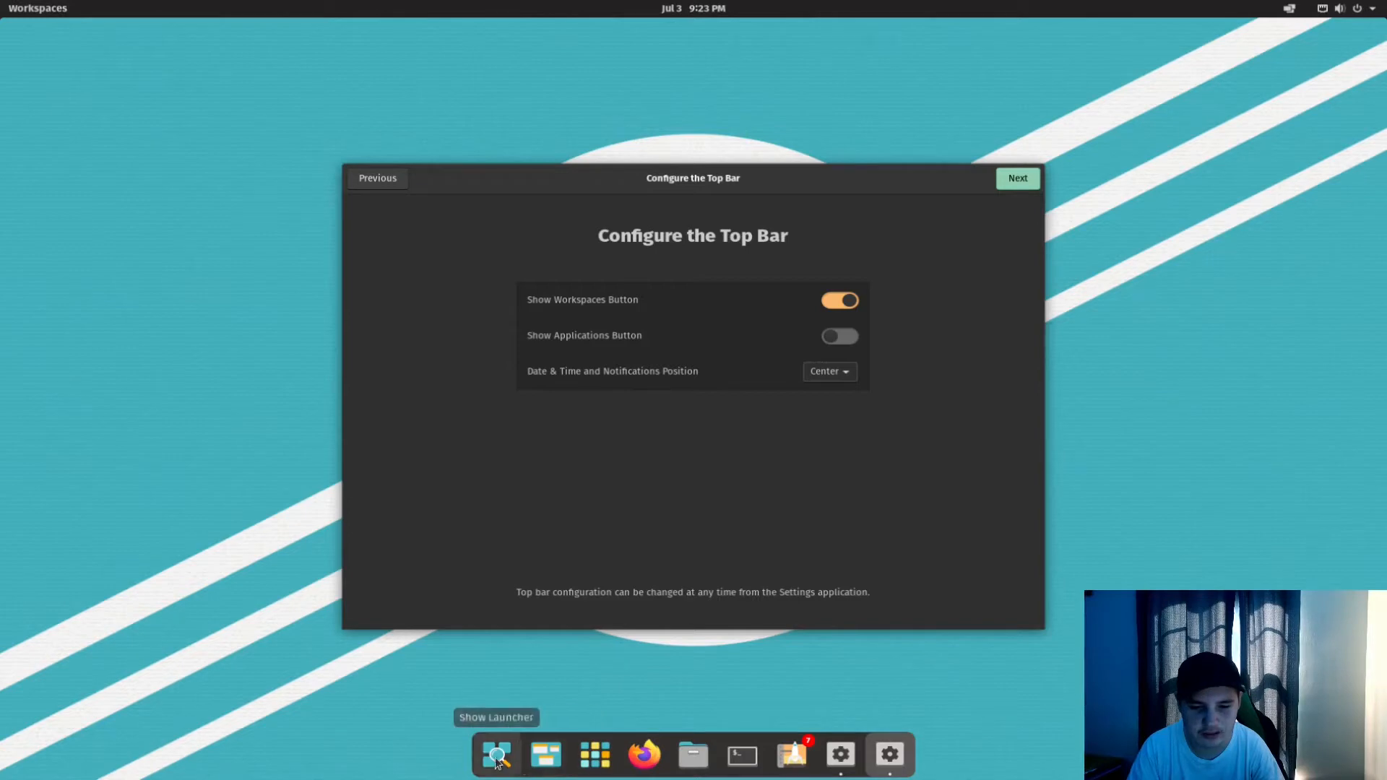
Accept the top bar configuration and continue past the launcher, gestures and privacy pages, leaving Location Services off.
{"action": "left_click", "coordinate": [1012, 179]}
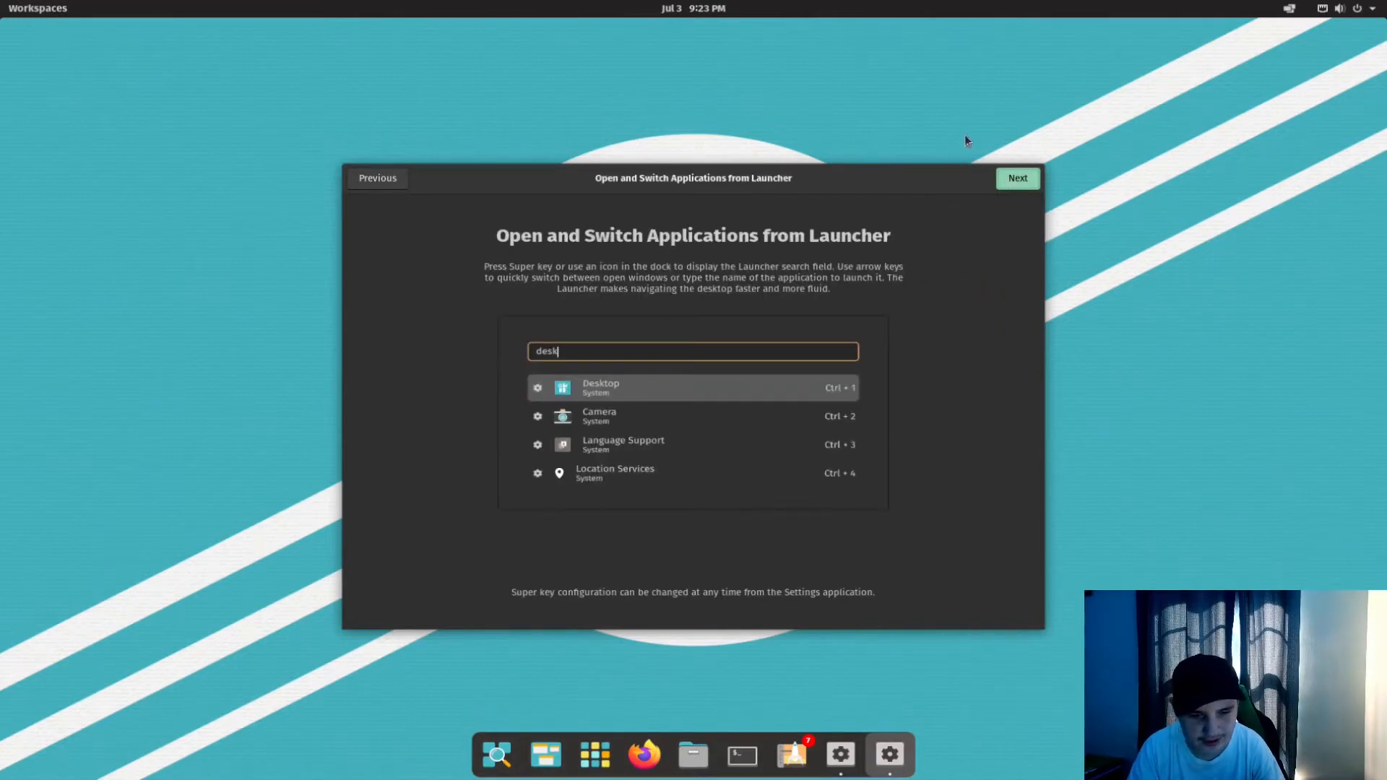
{"action": "left_click", "coordinate": [1001, 183]}
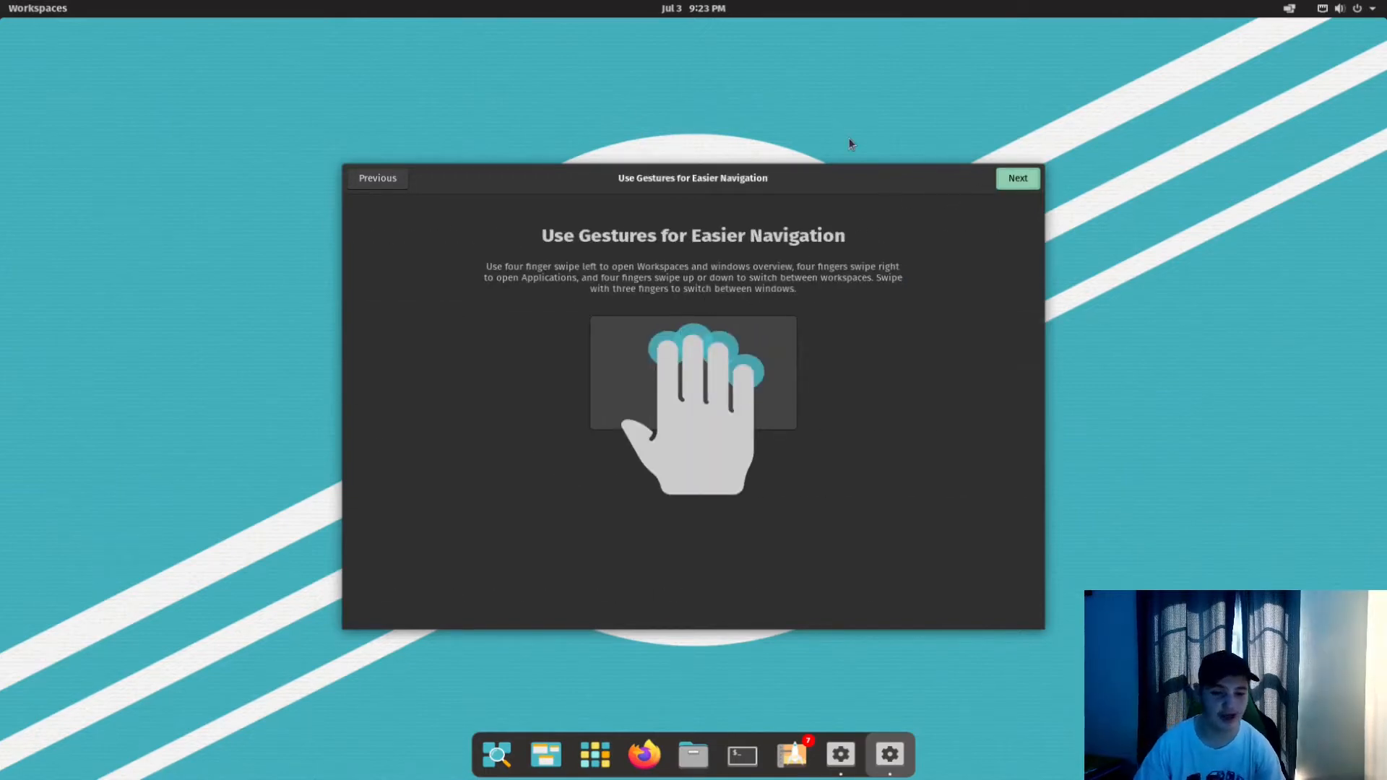
{"action": "left_click", "coordinate": [1034, 182]}
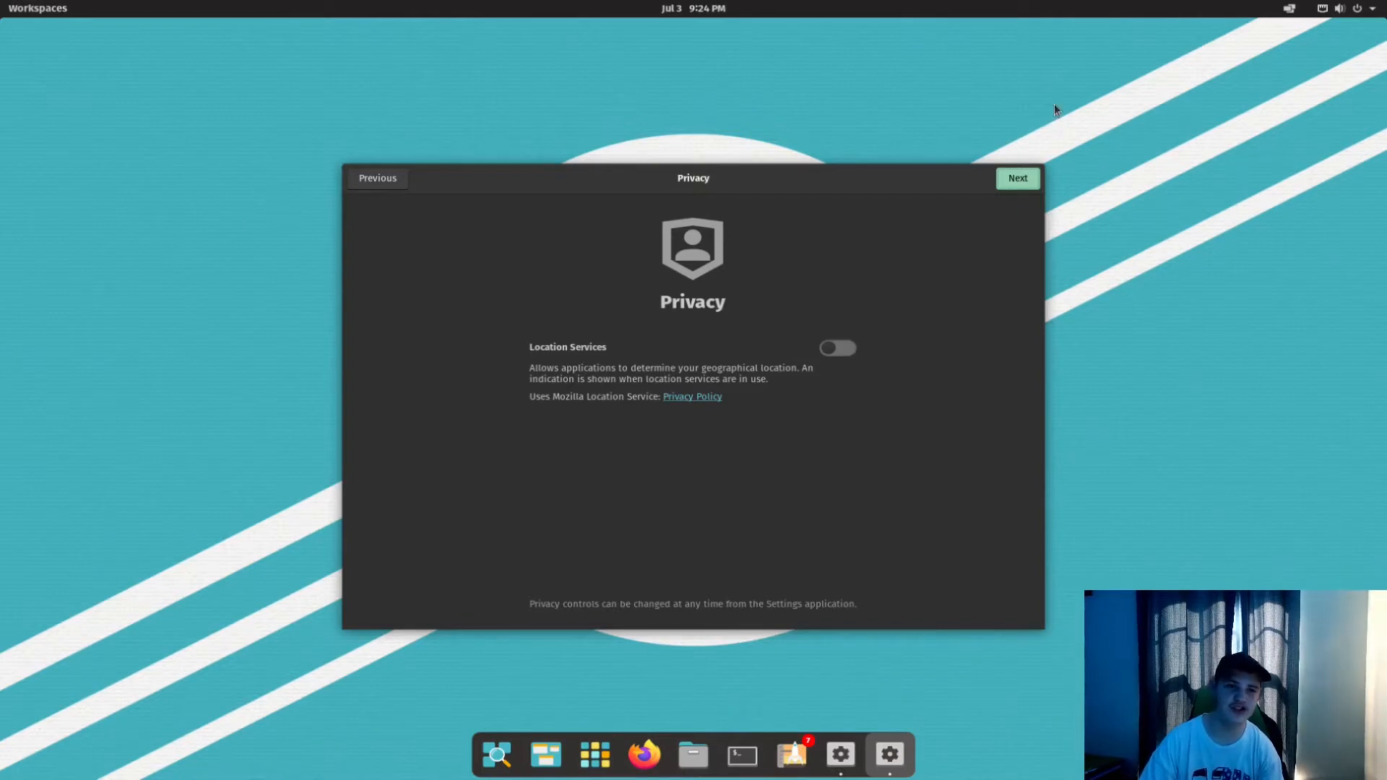
{"action": "left_click", "coordinate": [1019, 181]}
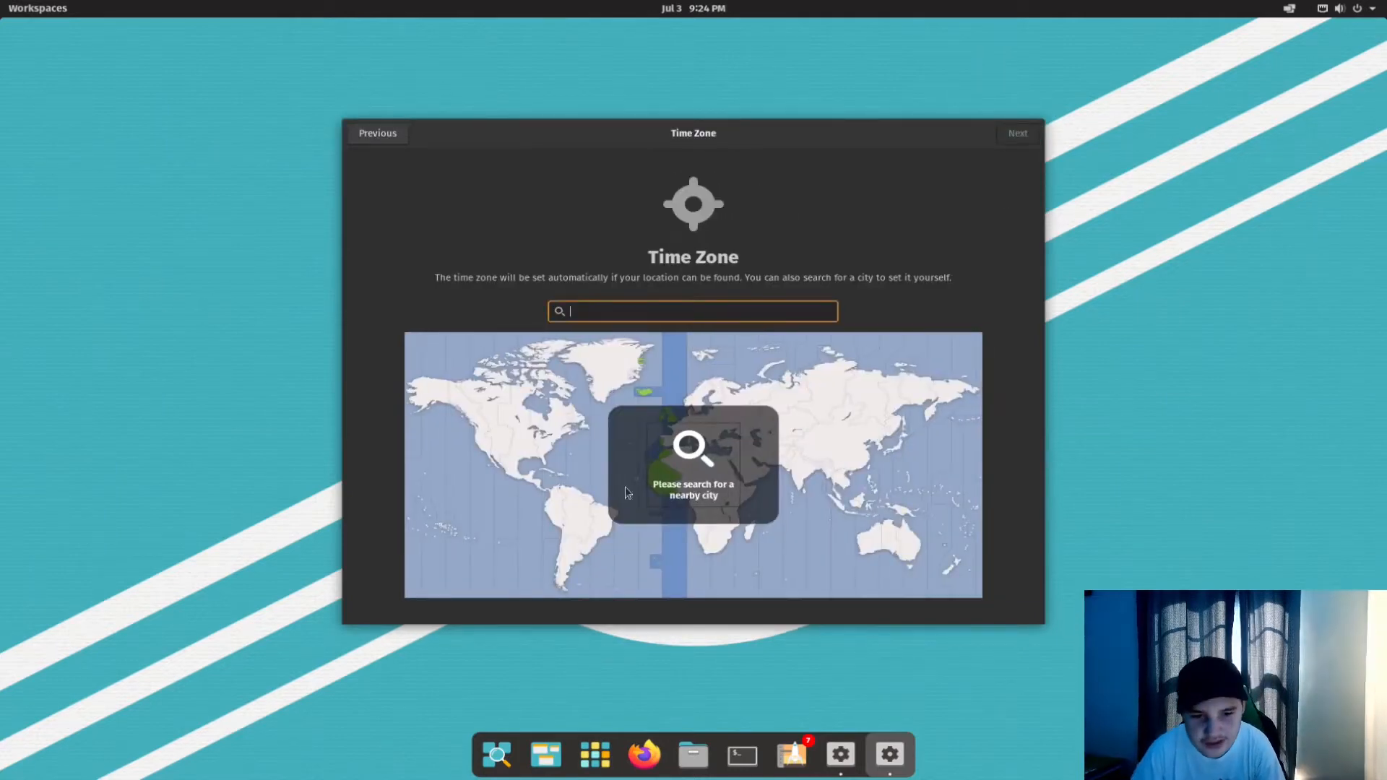
Set the time zone to CDT (Chicago, United States) on the world map and continue to the online accounts page.
{"action": "left_click", "coordinate": [527, 444]}
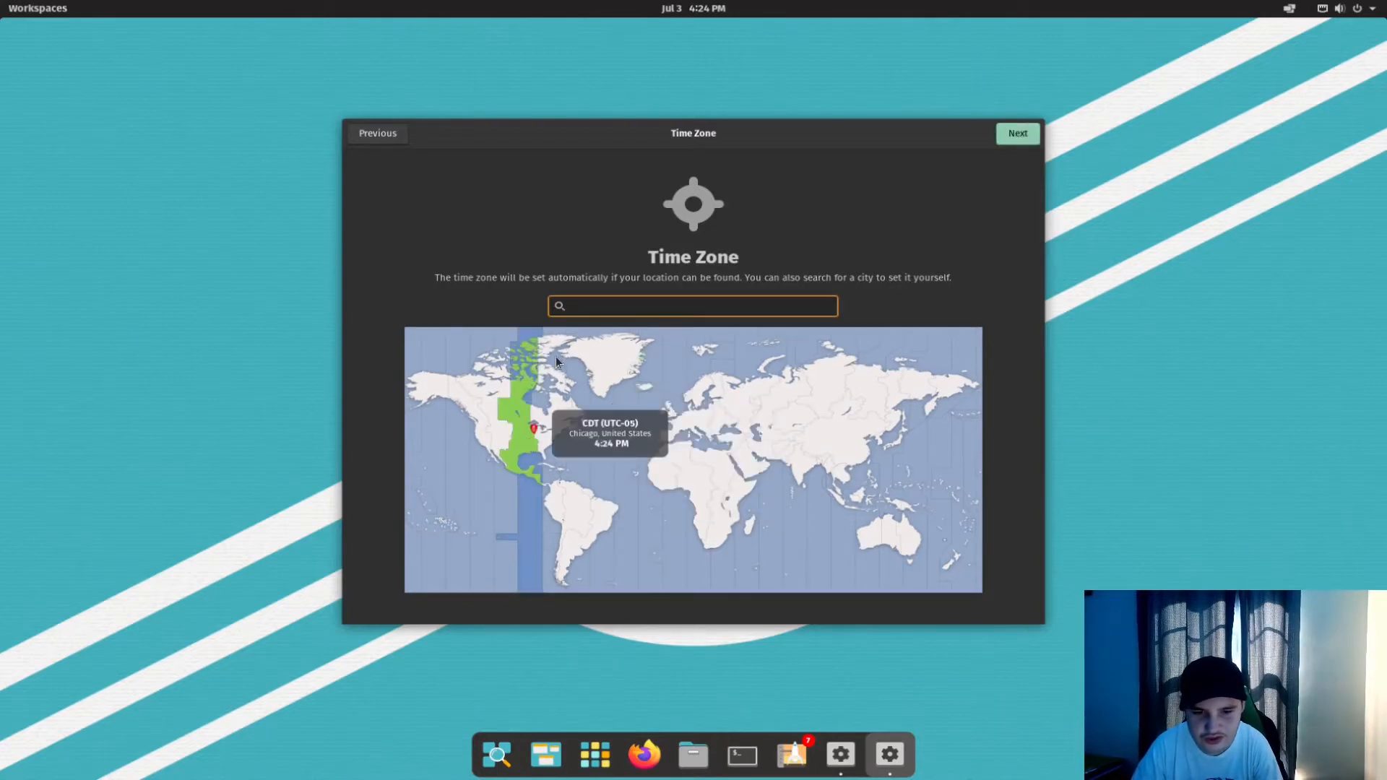
{"action": "left_click", "coordinate": [528, 442]}
{"action": "left_click", "coordinate": [508, 463]}
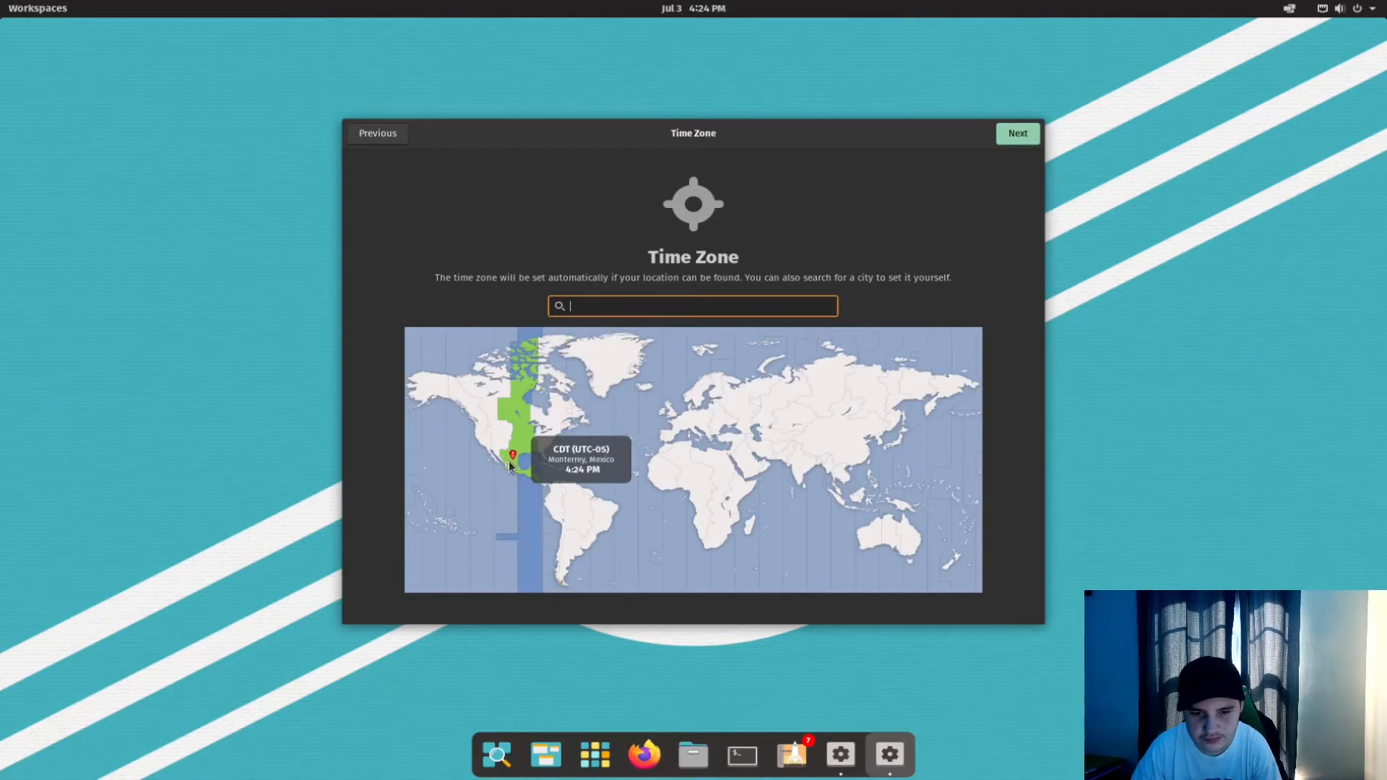
{"action": "left_click", "coordinate": [520, 418]}
{"action": "left_click", "coordinate": [507, 418]}
{"action": "left_click", "coordinate": [524, 427]}
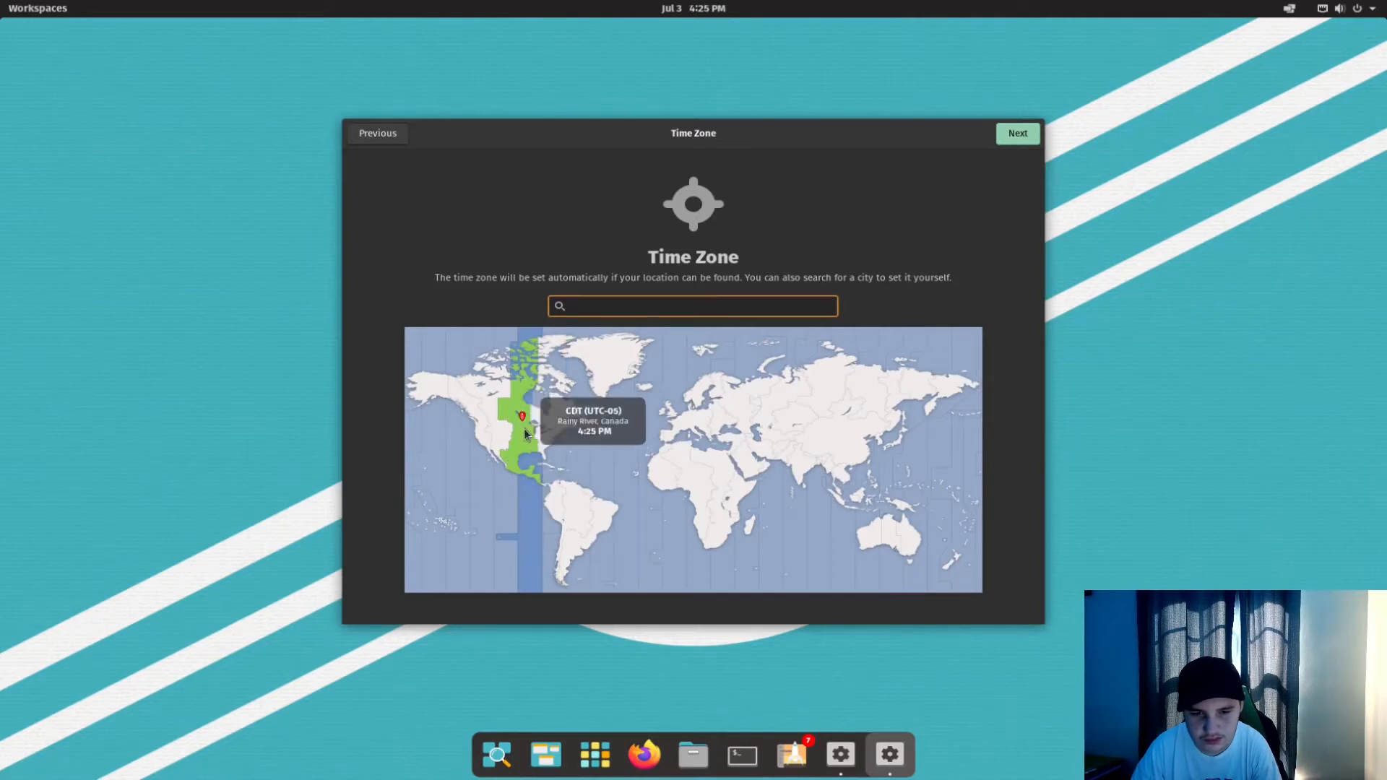
{"action": "left_click", "coordinate": [533, 441]}
{"action": "left_click", "coordinate": [527, 436]}
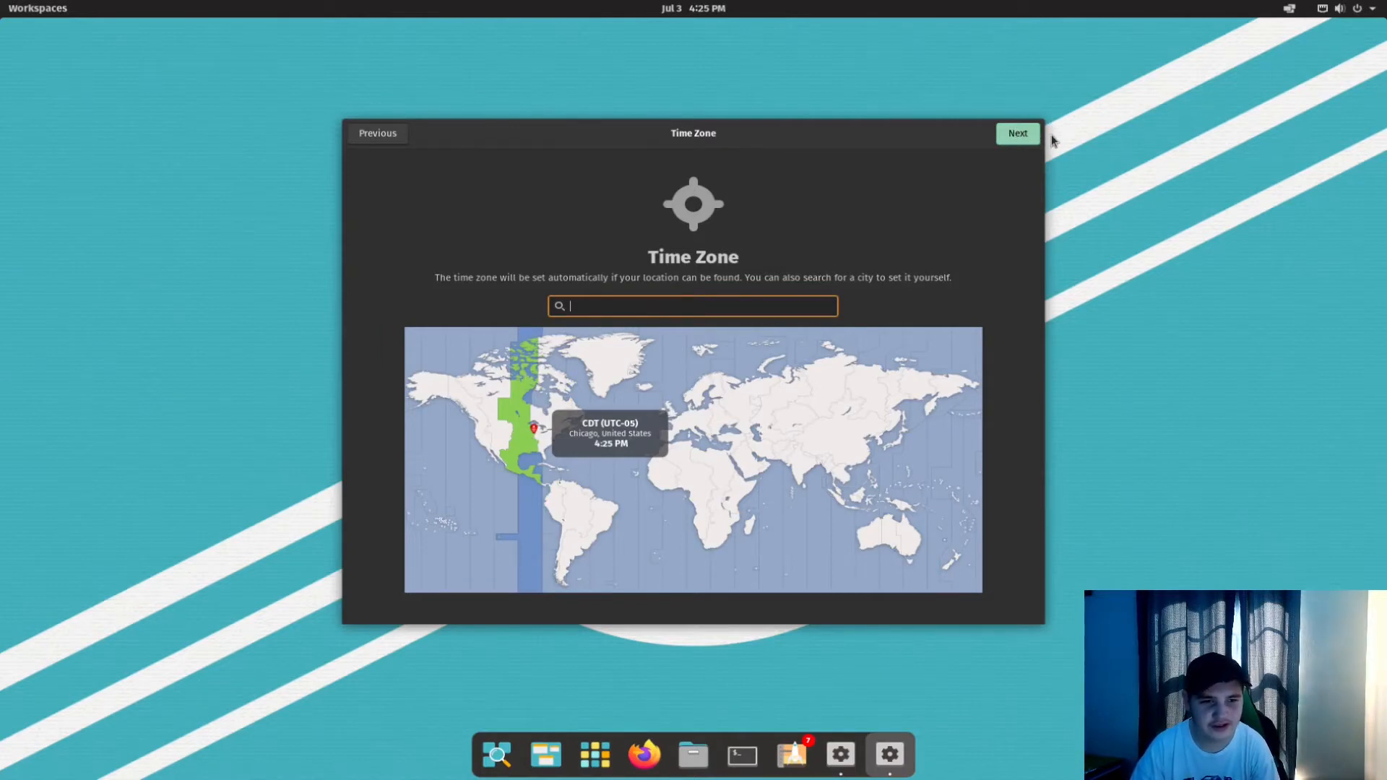
{"action": "left_click", "coordinate": [1012, 134]}
{"action": "left_click", "coordinate": [1015, 135]}
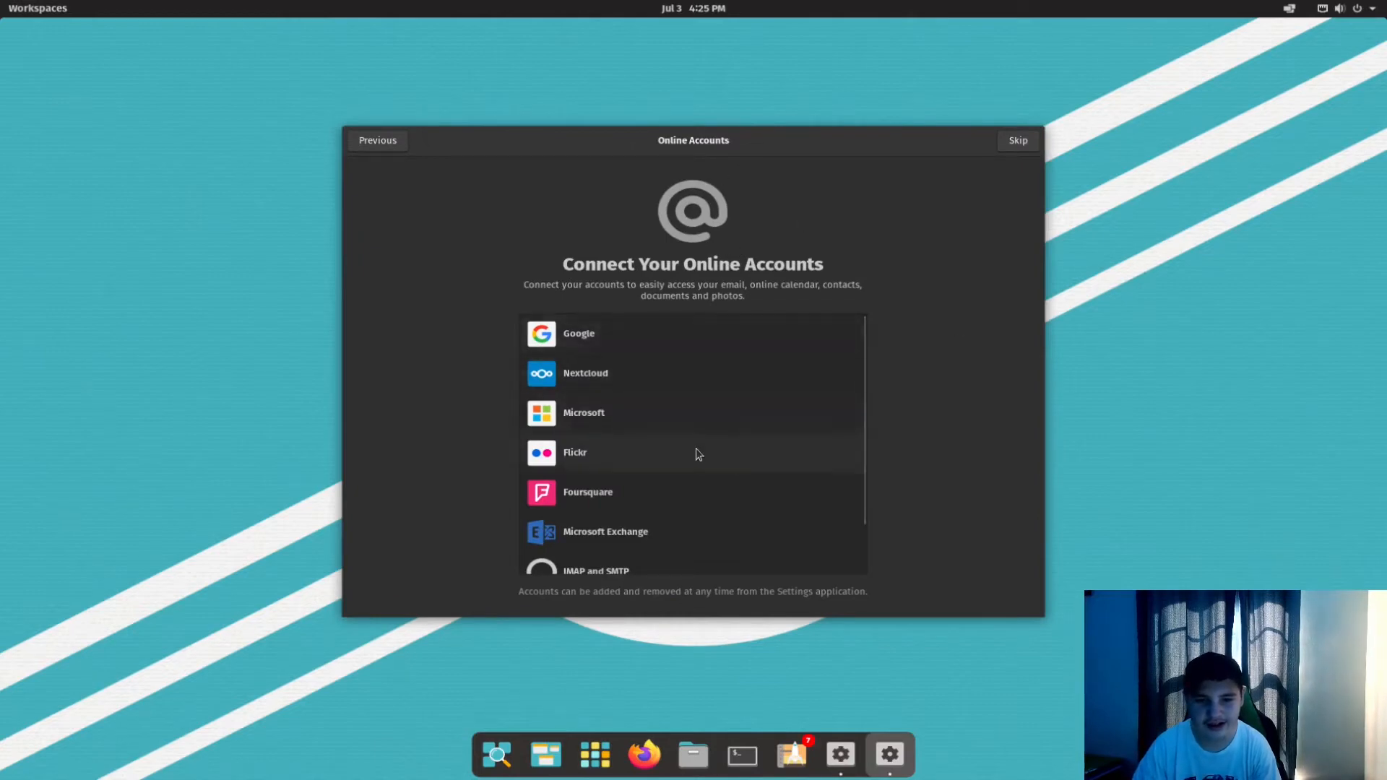
Look over the online account providers, skip connecting any account, and finish the setup to start using Pop!_OS.
{"action": "scroll", "coordinate": [695, 470], "scroll_direction": "down", "scroll_amount": 2}
{"action": "scroll", "coordinate": [696, 482], "scroll_direction": "up", "scroll_amount": 2}
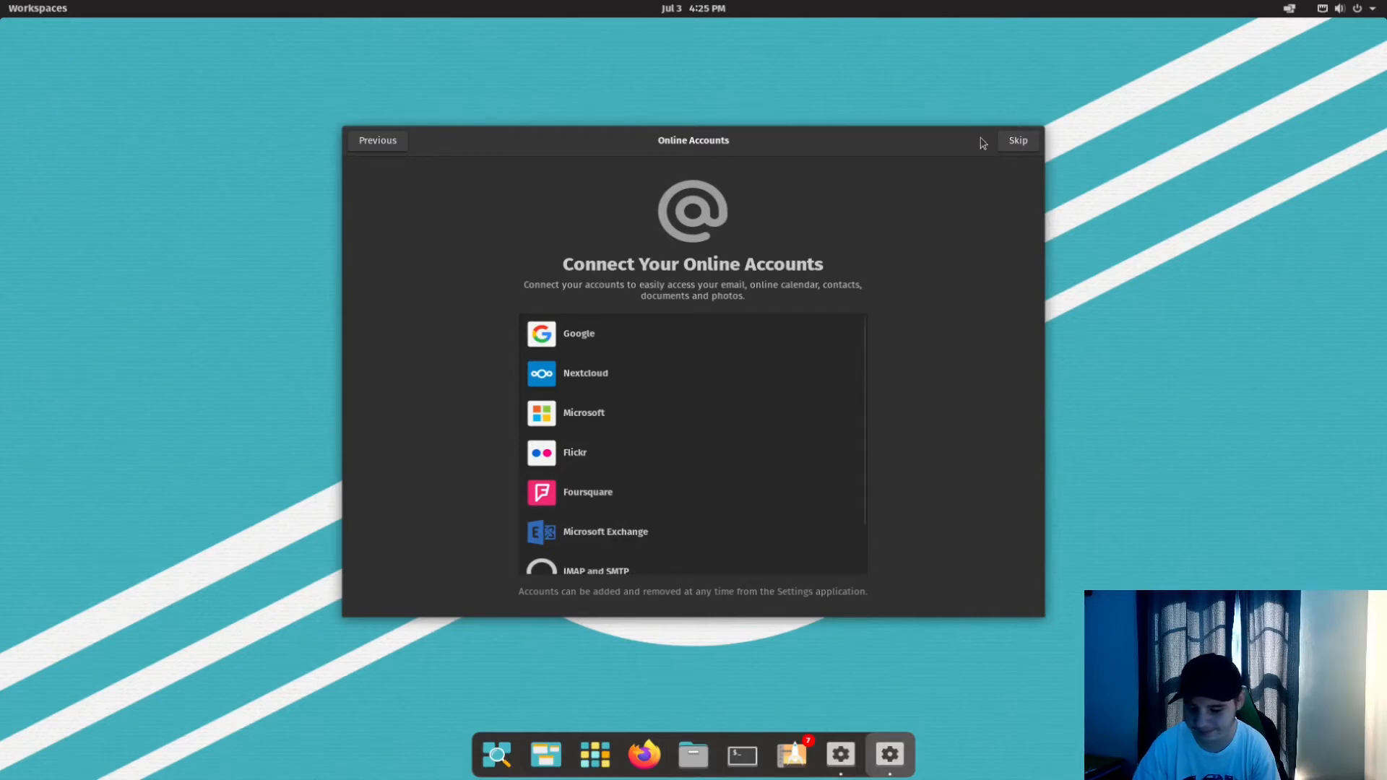
{"action": "left_click", "coordinate": [1019, 141]}
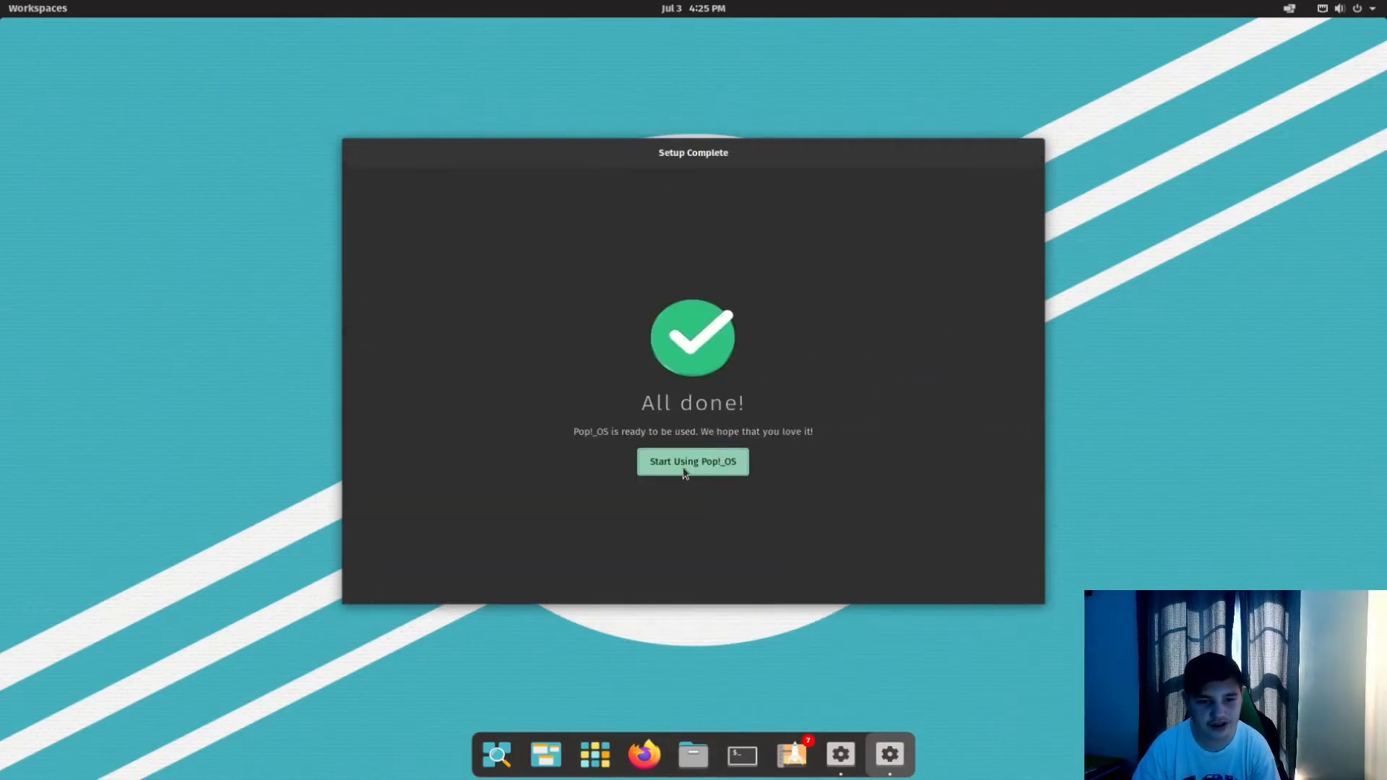
{"action": "left_click", "coordinate": [686, 471]}
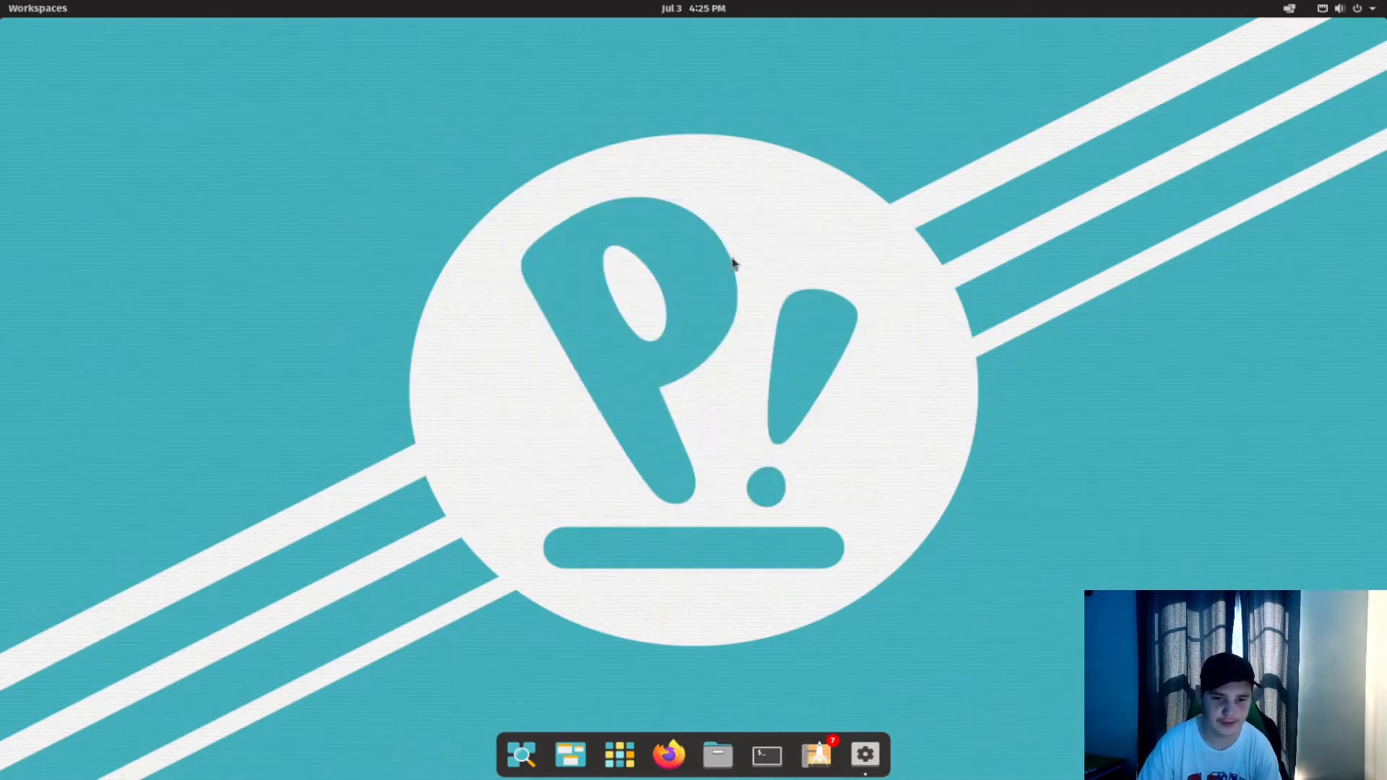
{"action": "left_click_drag", "start_coordinate": [787, 239], "coordinate": [932, 656]}
{"action": "mouse_move", "coordinate": [923, 330]}
{"action": "left_mouse_down"}
{"action": "mouse_move", "coordinate": [647, 420]}
{"action": "mouse_move", "coordinate": [593, 300]}
{"action": "mouse_move", "coordinate": [656, 306]}
{"action": "left_mouse_up"}
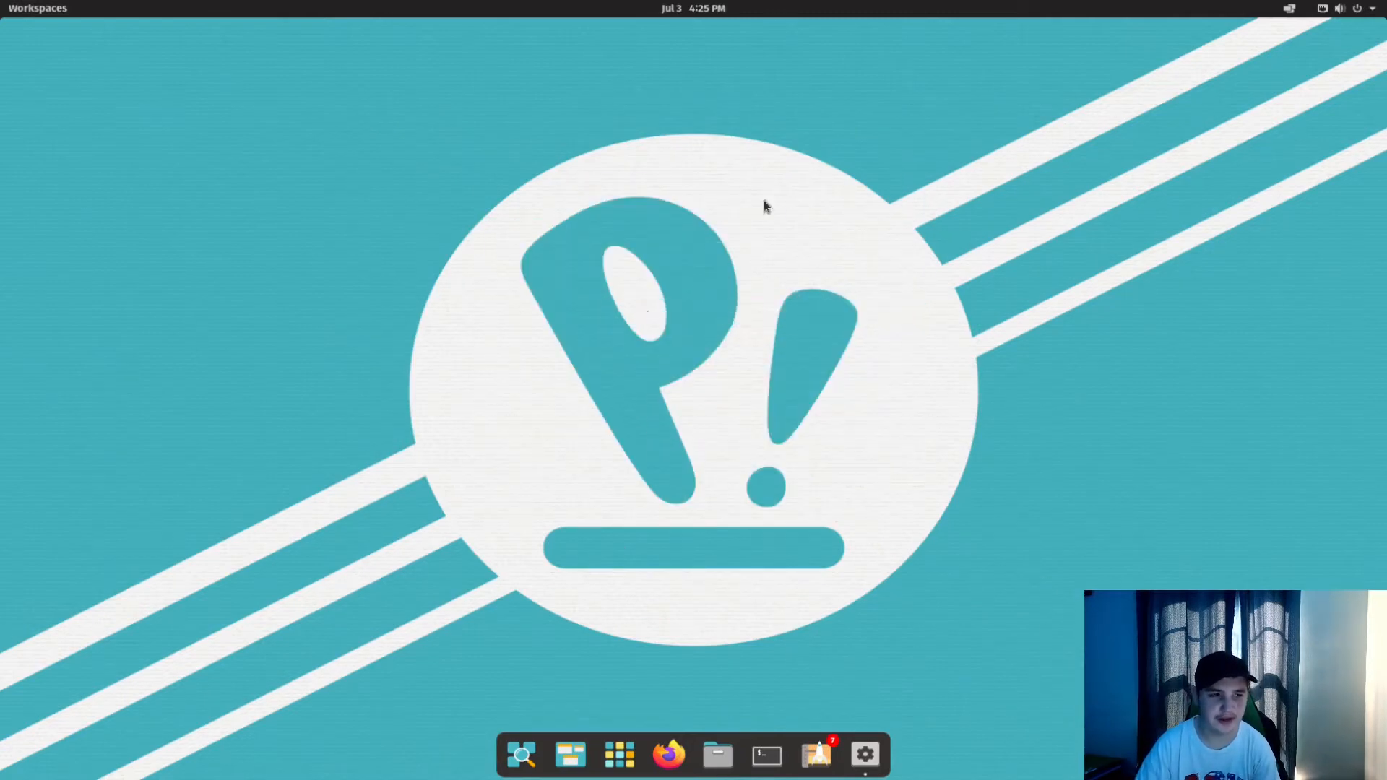
{"action": "left_click_drag", "start_coordinate": [1010, 146], "coordinate": [1081, 159]}
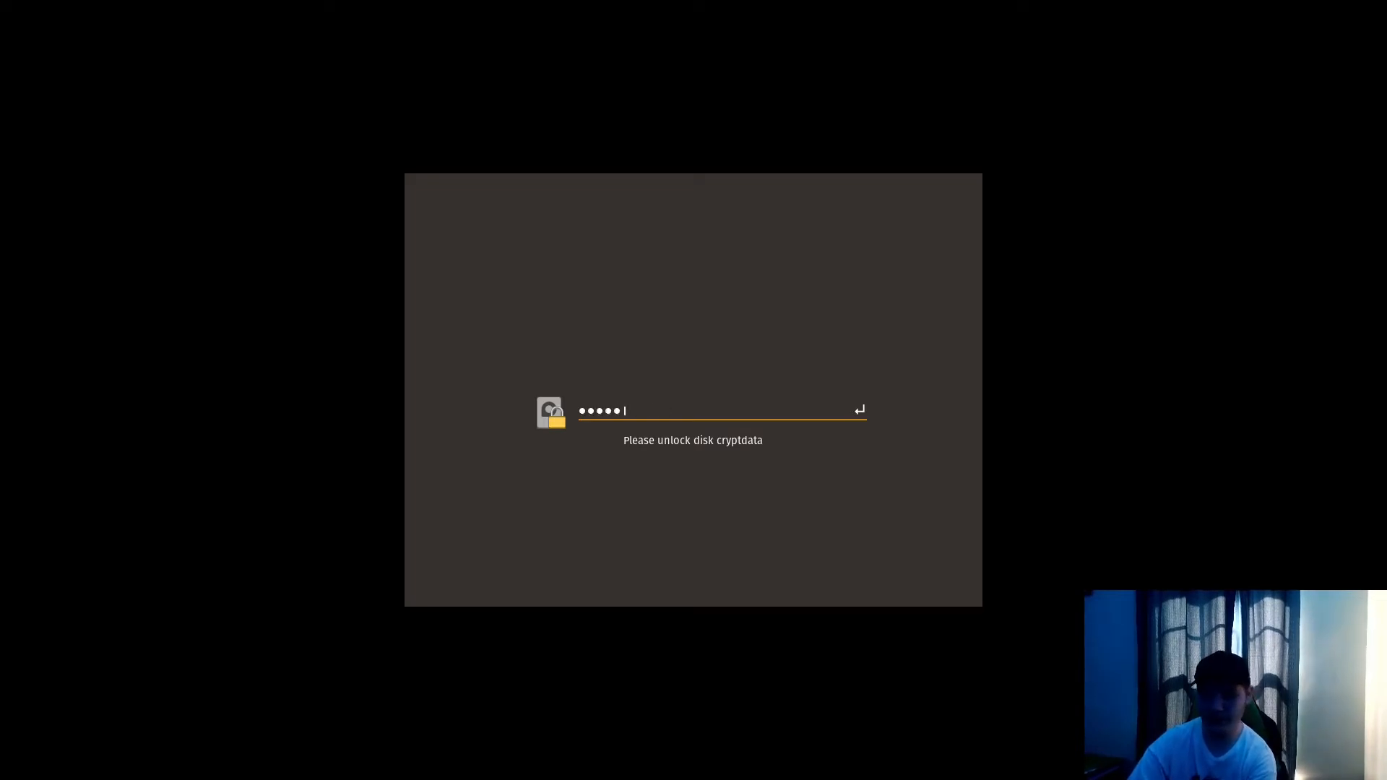
Submit the disk encryption password to unlock the cryptdata disk at startup.
{"action": "key", "text": "Return"}
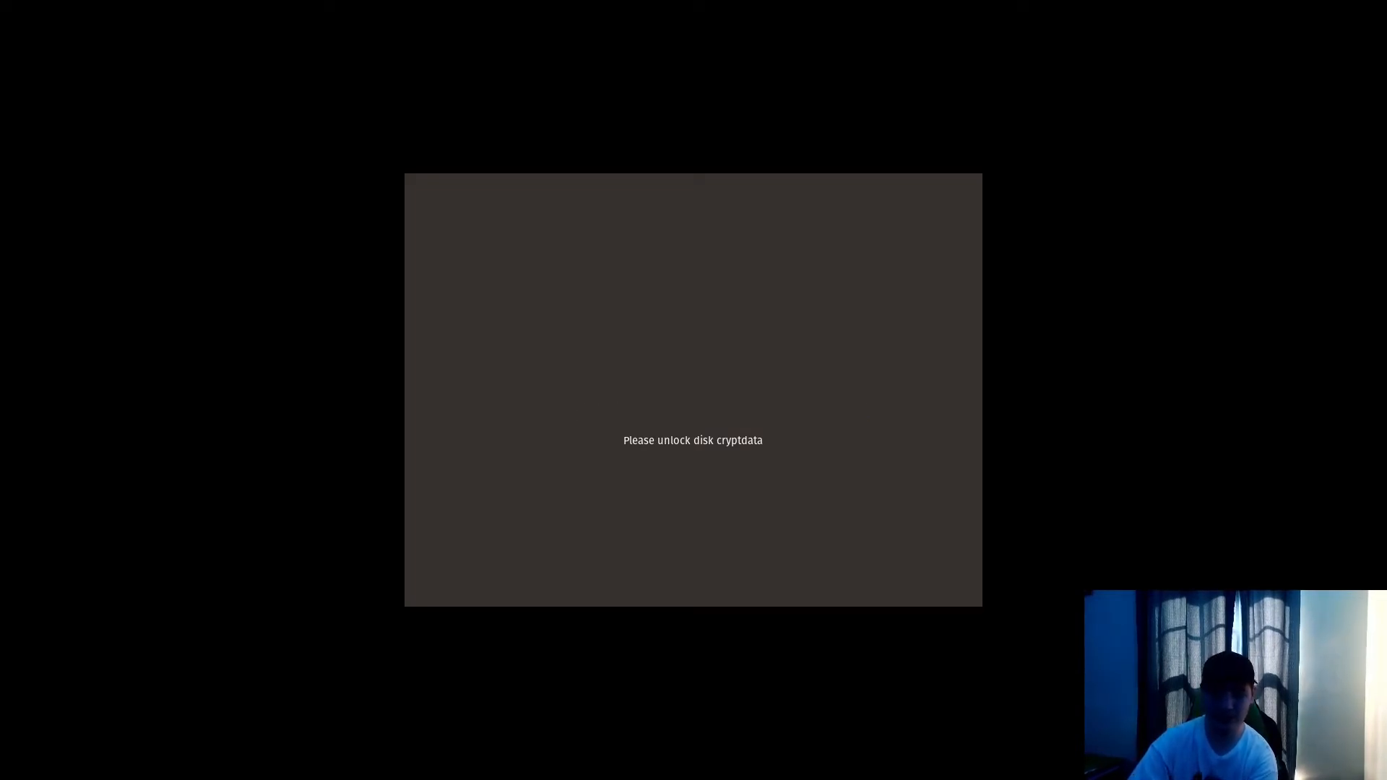